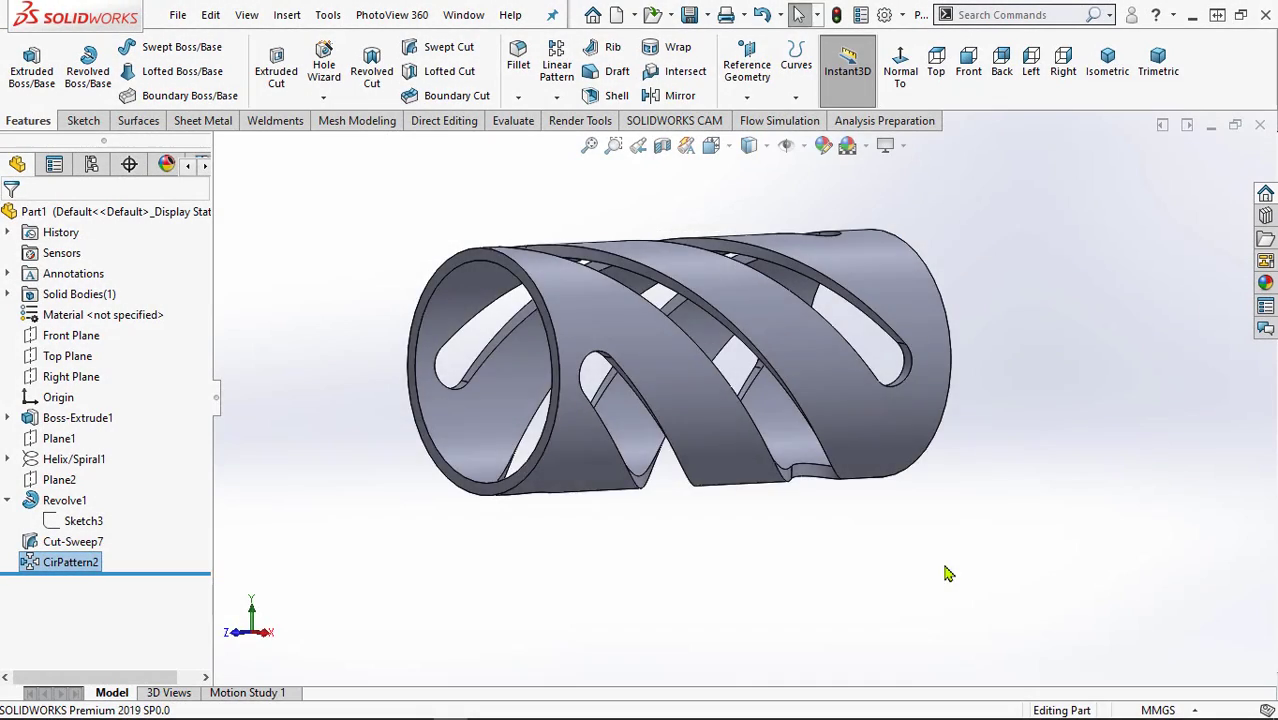
Step: Create a new Part document and open a sketch on its Front Plane
{"action": "mouse_move", "coordinate": [947, 571]}
{"action": "middle_mouse_down"}
{"action": "mouse_move", "coordinate": [662, 593]}
{"action": "mouse_move", "coordinate": [630, 540]}
{"action": "mouse_move", "coordinate": [624, 468]}
{"action": "mouse_move", "coordinate": [659, 348]}
{"action": "mouse_move", "coordinate": [685, 300]}
{"action": "mouse_move", "coordinate": [773, 274]}
{"action": "middle_mouse_up"}
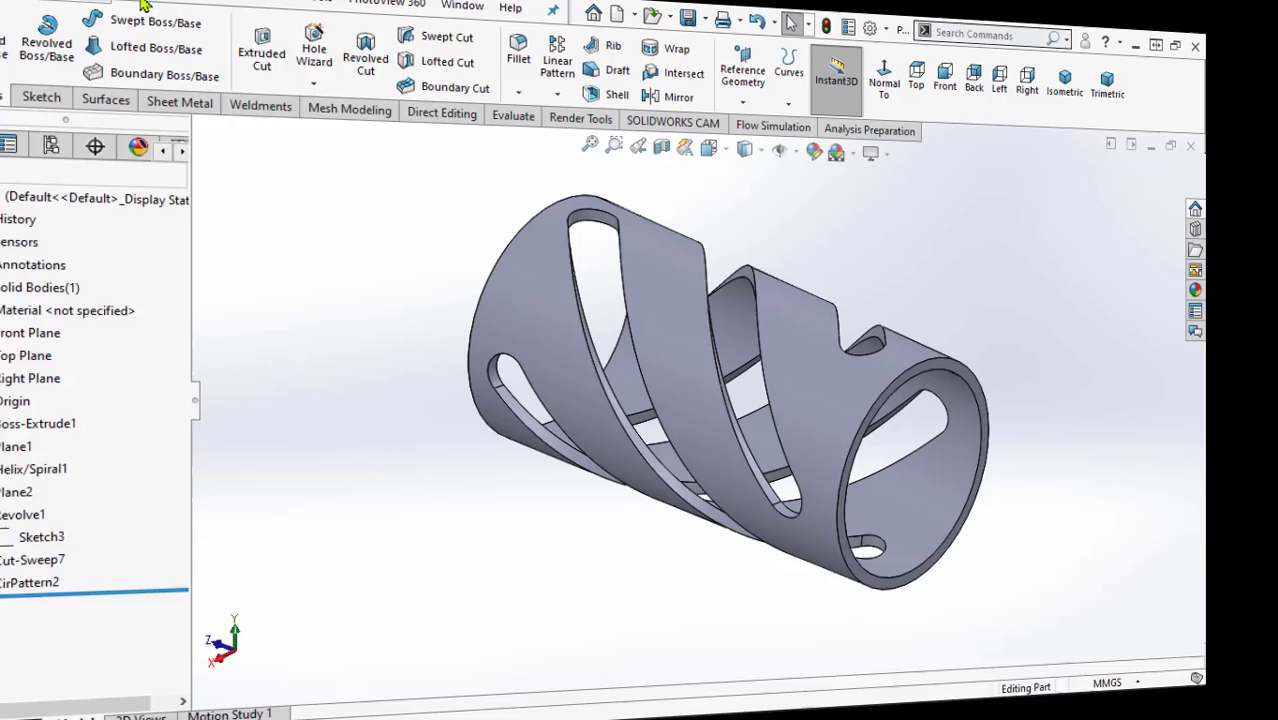
{"action": "left_click", "coordinate": [174, 18]}
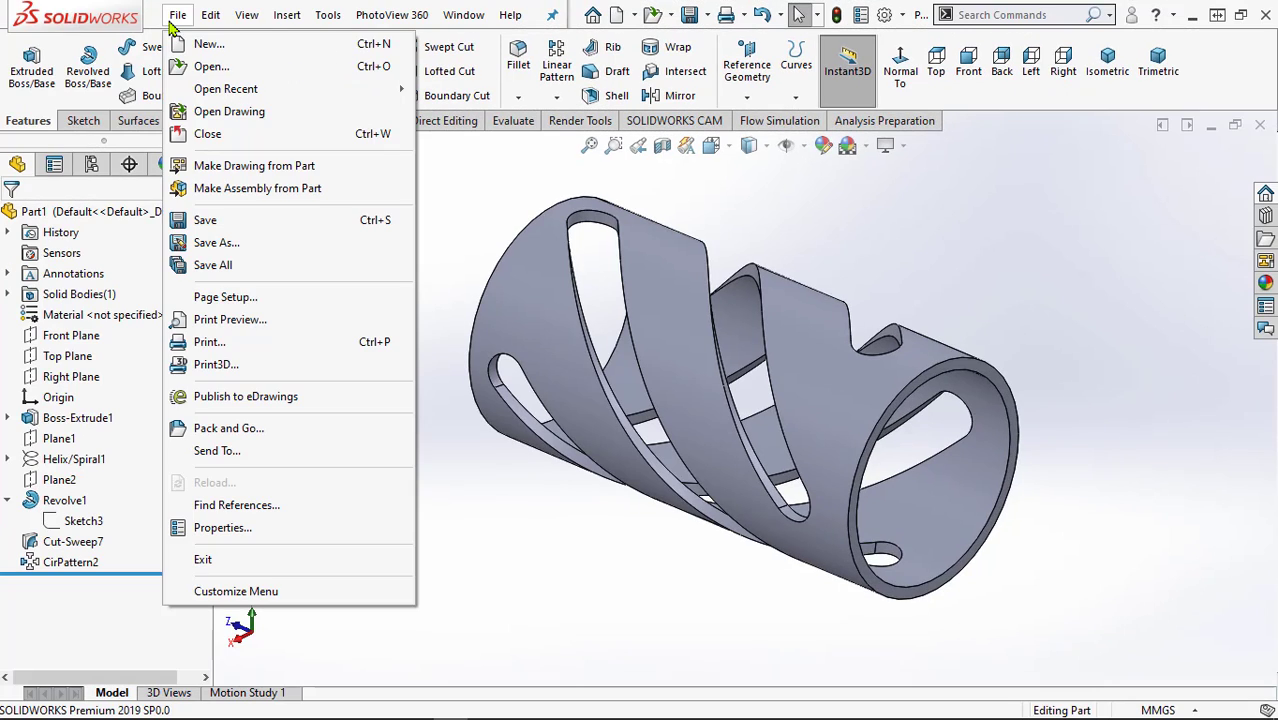
{"action": "left_click", "coordinate": [207, 44]}
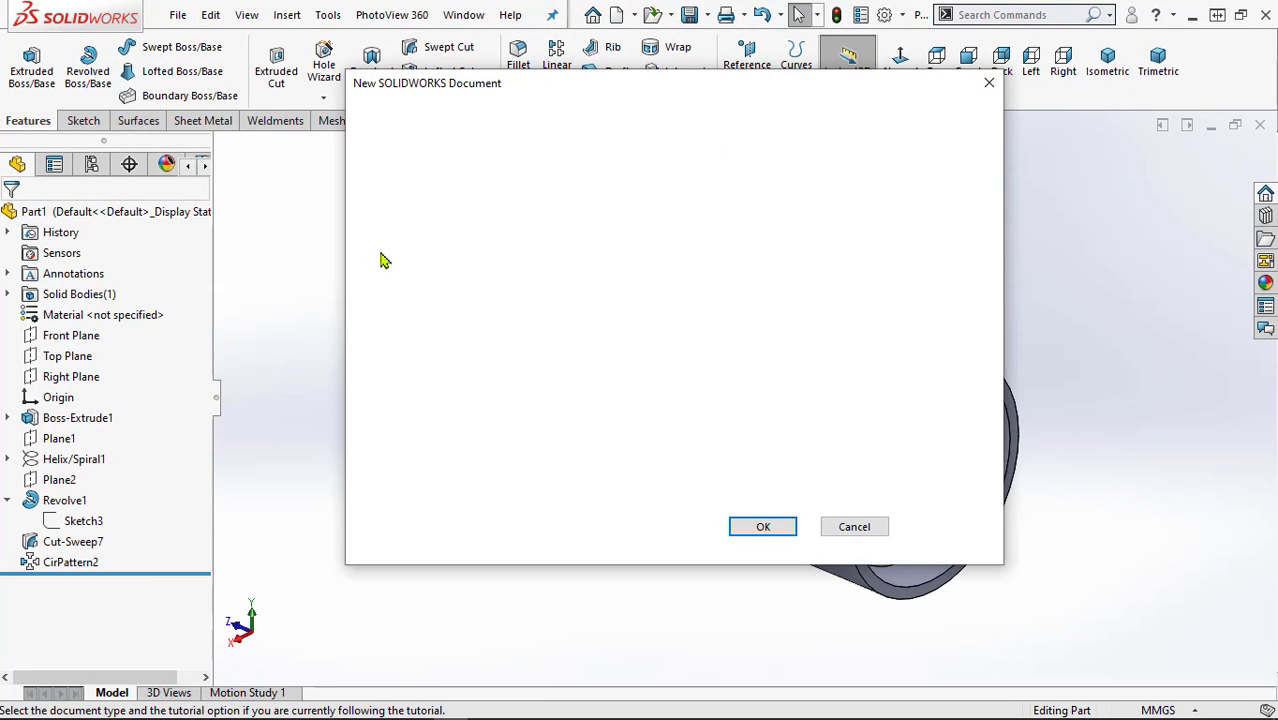
{"action": "left_click", "coordinate": [762, 527]}
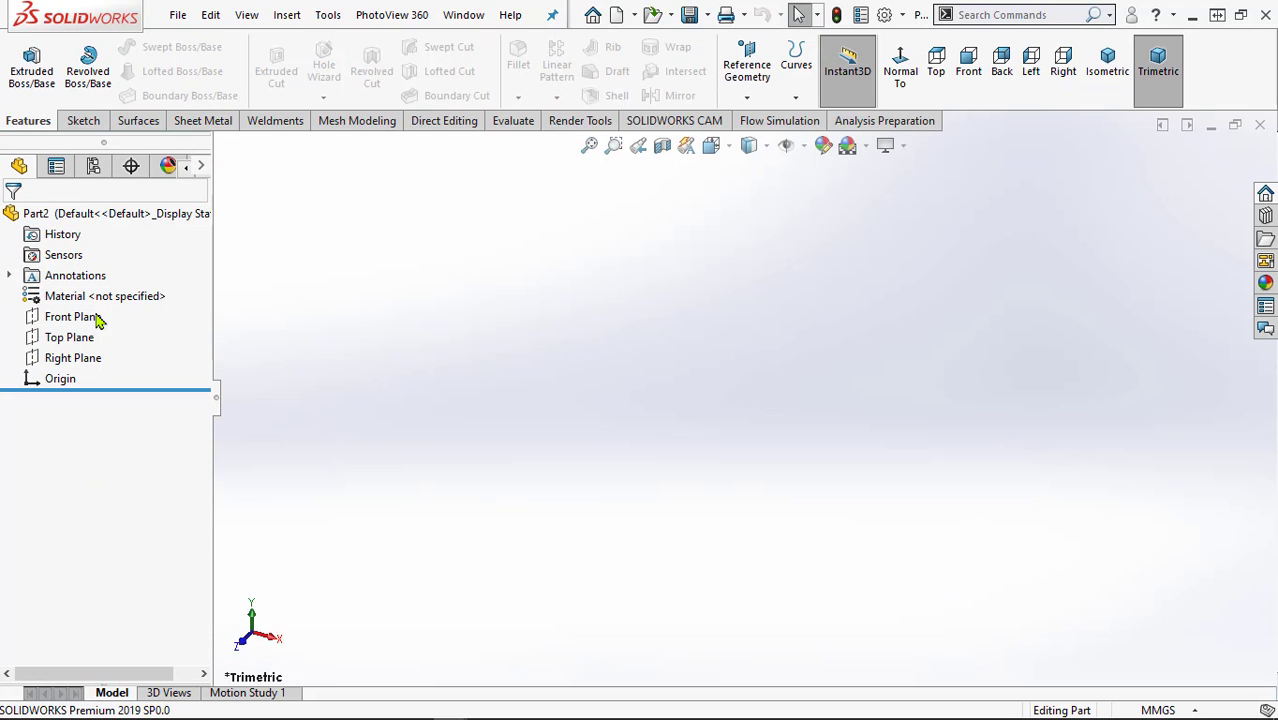
{"action": "left_click", "coordinate": [52, 318]}
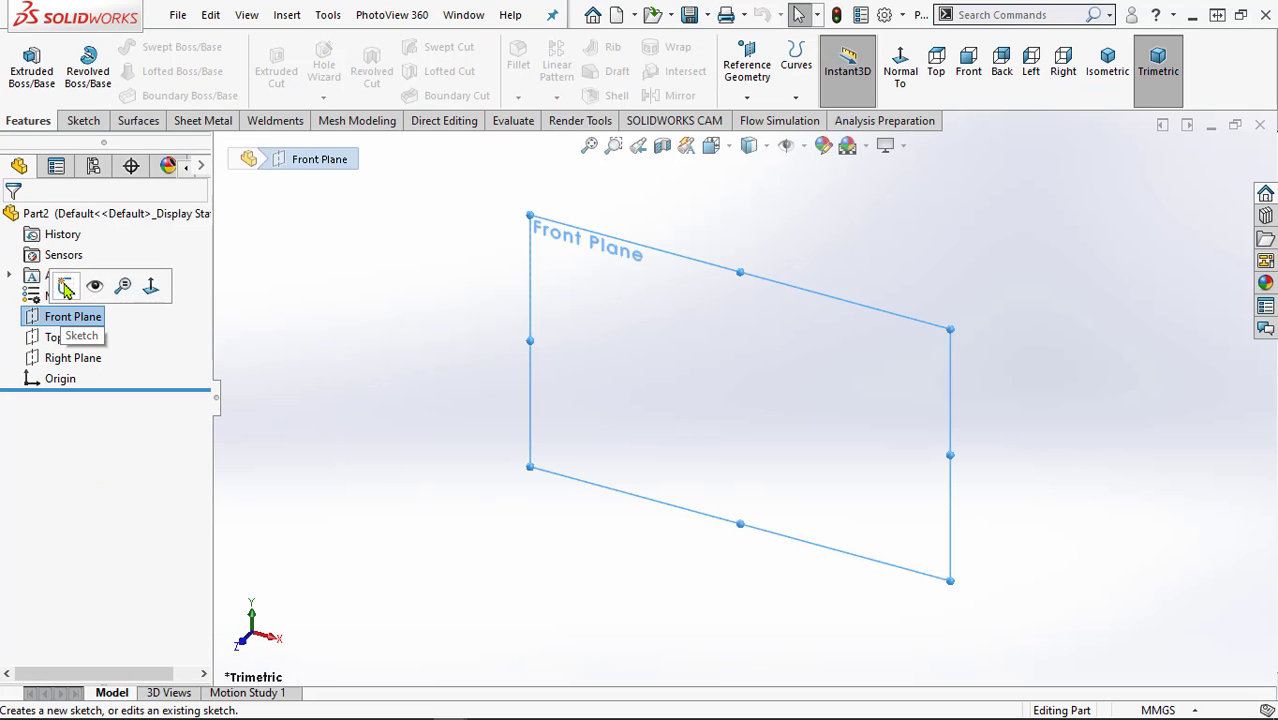
{"action": "left_click", "coordinate": [65, 288]}
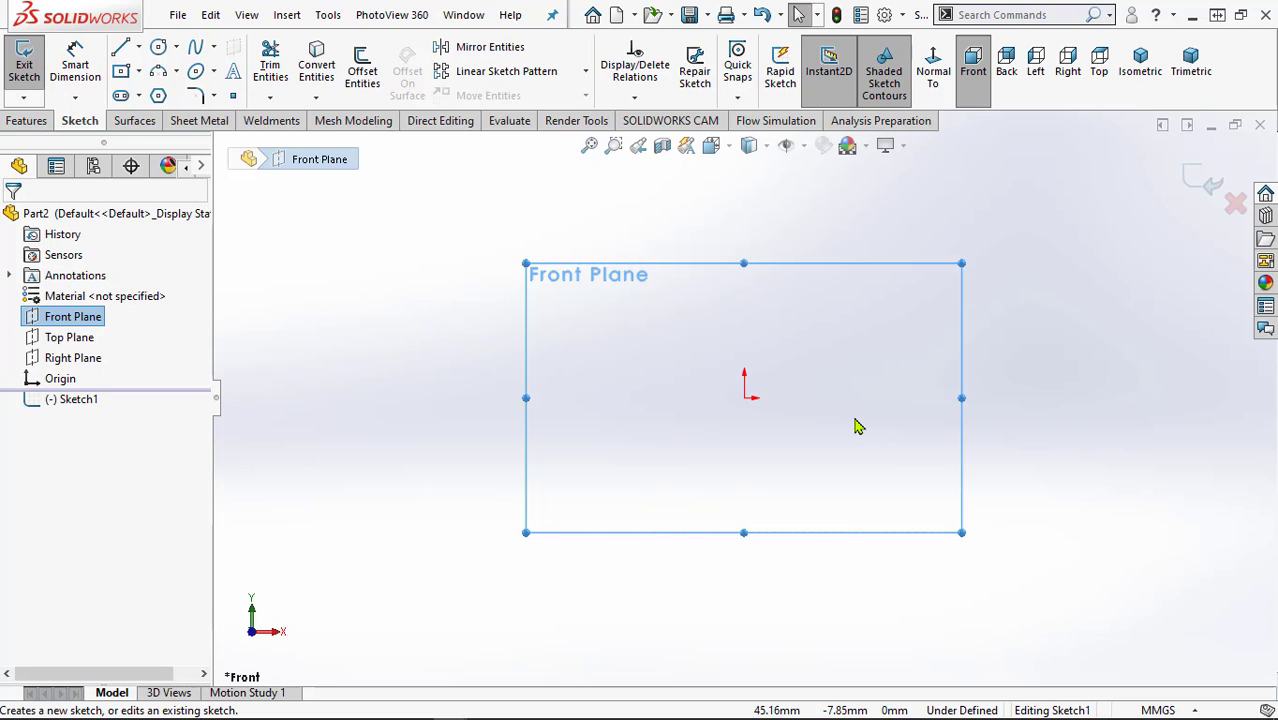
Step: Draw two circles centred on the origin, the second slightly smaller than the first
{"action": "left_click", "coordinate": [155, 49]}
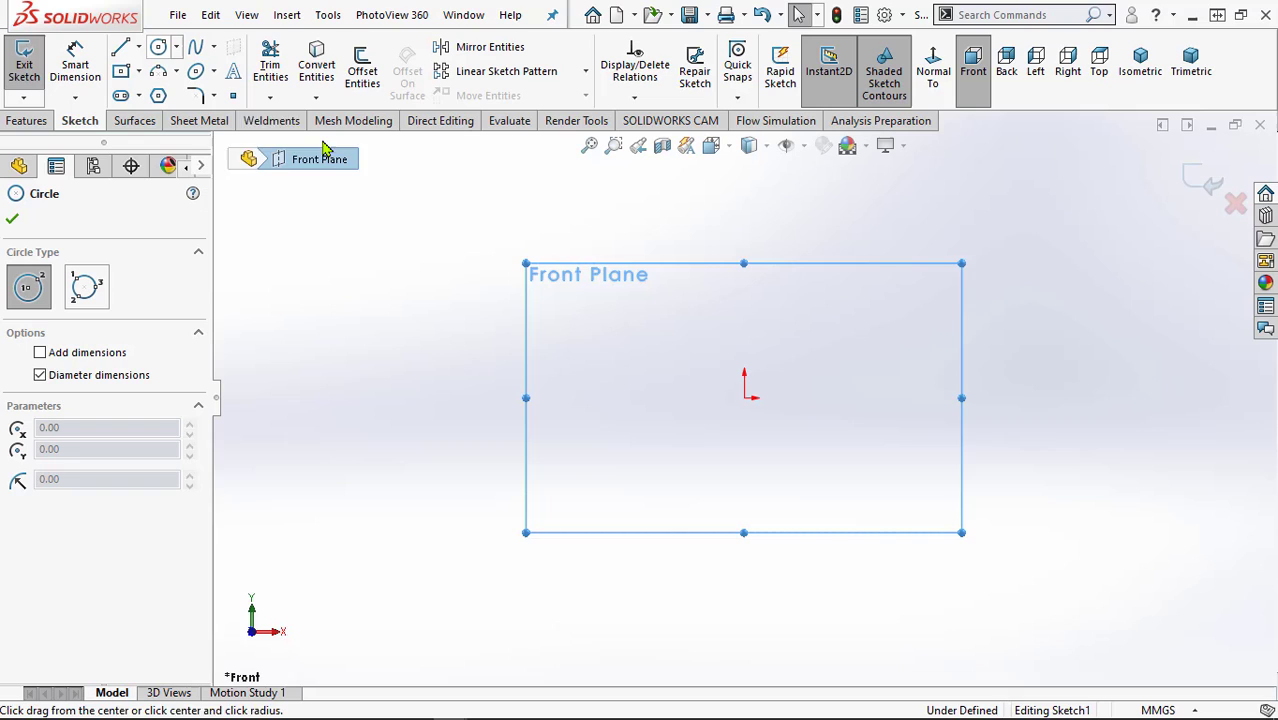
{"action": "left_click", "coordinate": [744, 398]}
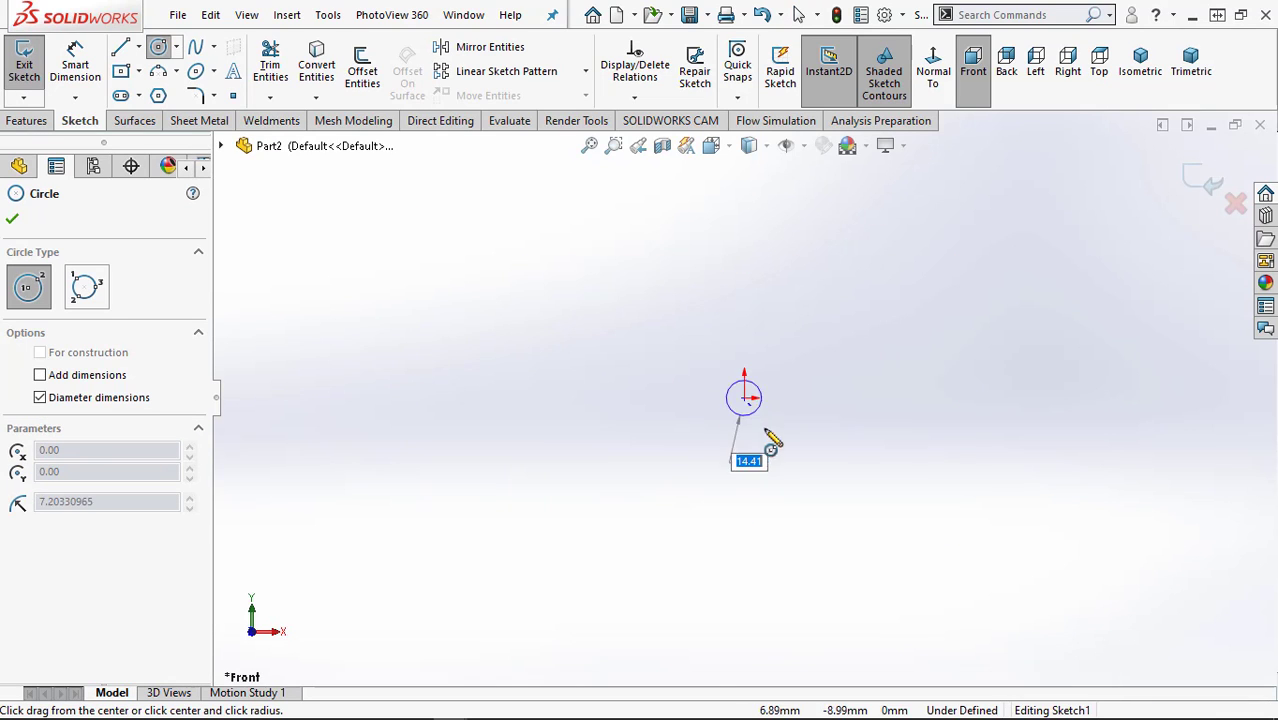
{"action": "left_click", "coordinate": [811, 505]}
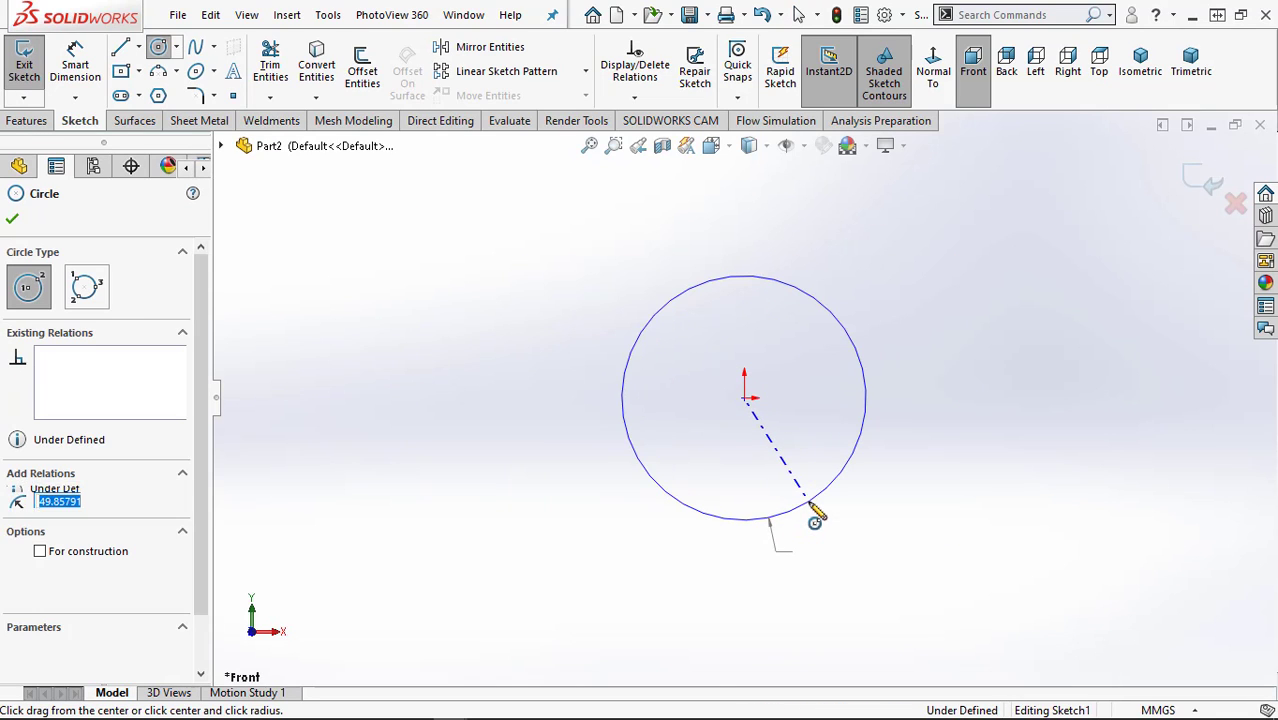
{"action": "left_click", "coordinate": [744, 398]}
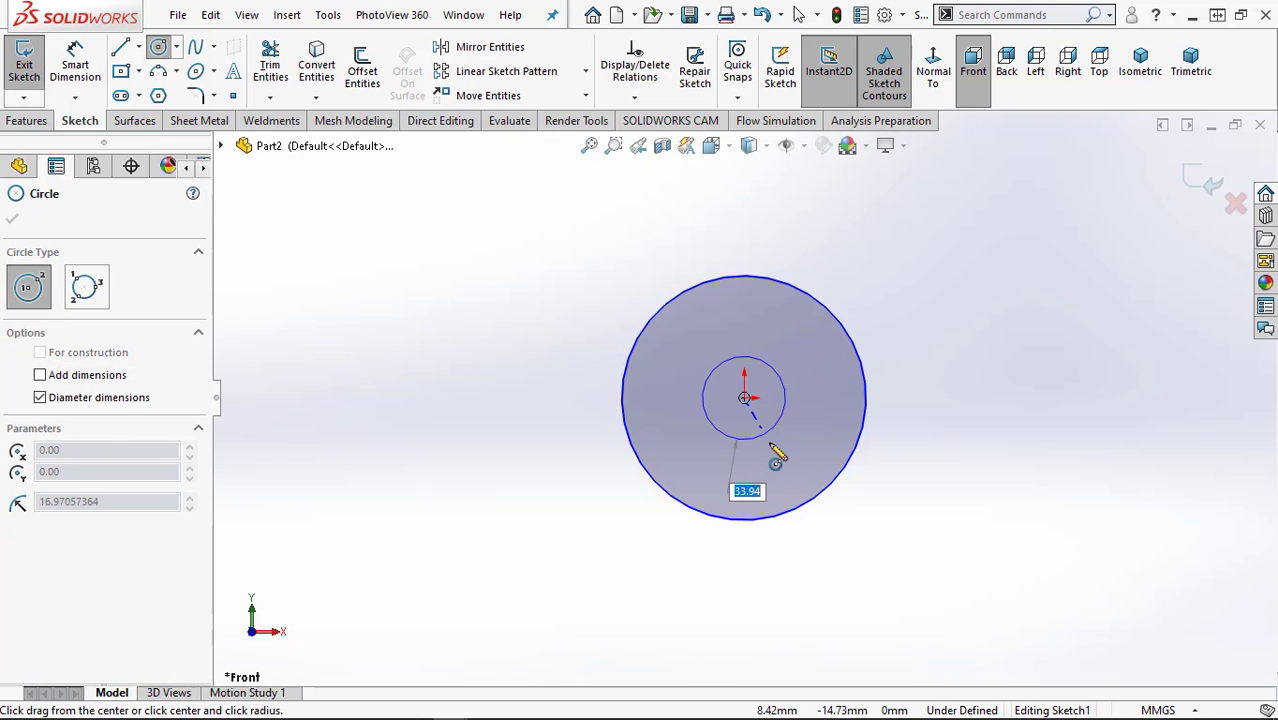
{"action": "left_click", "coordinate": [801, 494]}
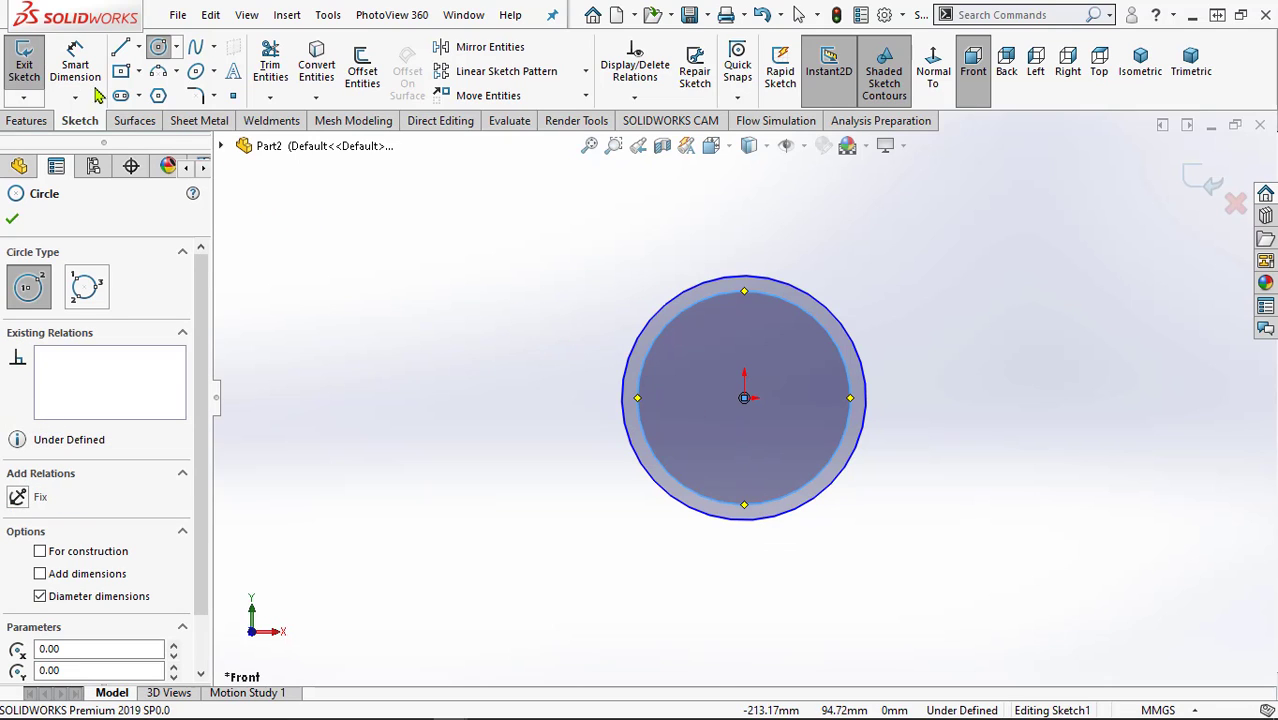
{"action": "left_click", "coordinate": [78, 62]}
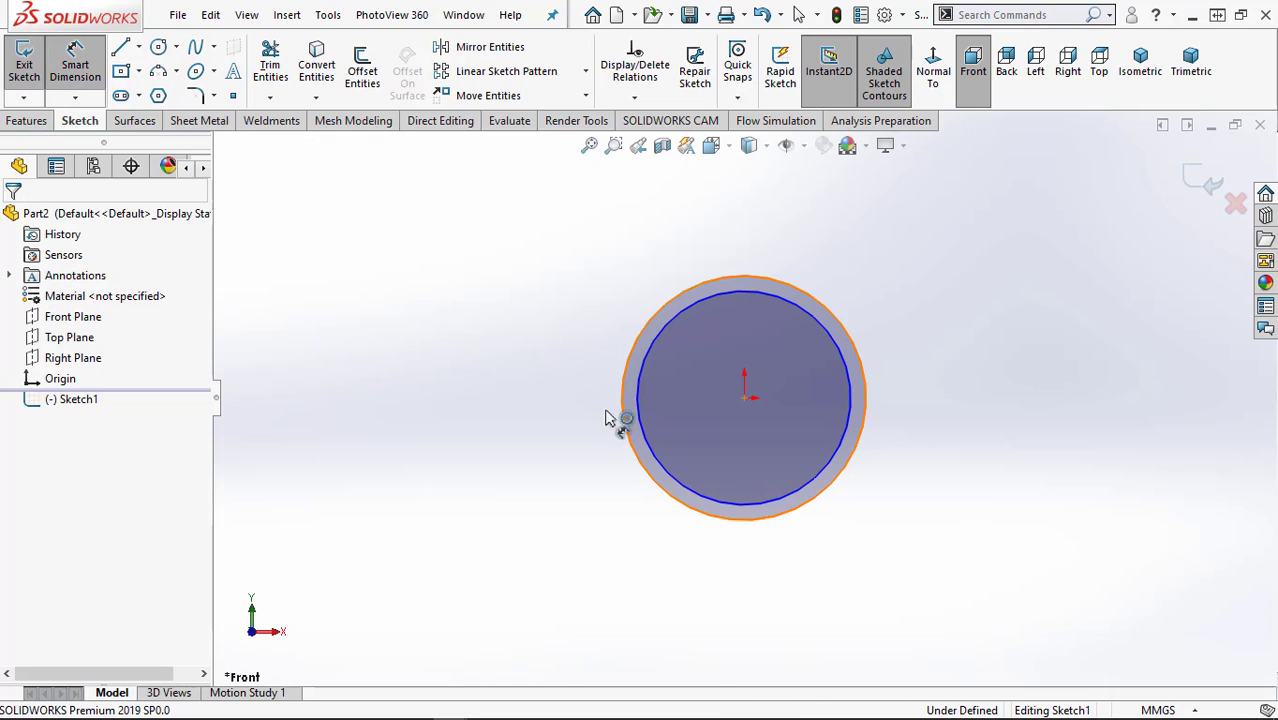
Step: Dimension the outer circle to 50 mm and the inner circle to 45 mm diameter
{"action": "left_click", "coordinate": [608, 415]}
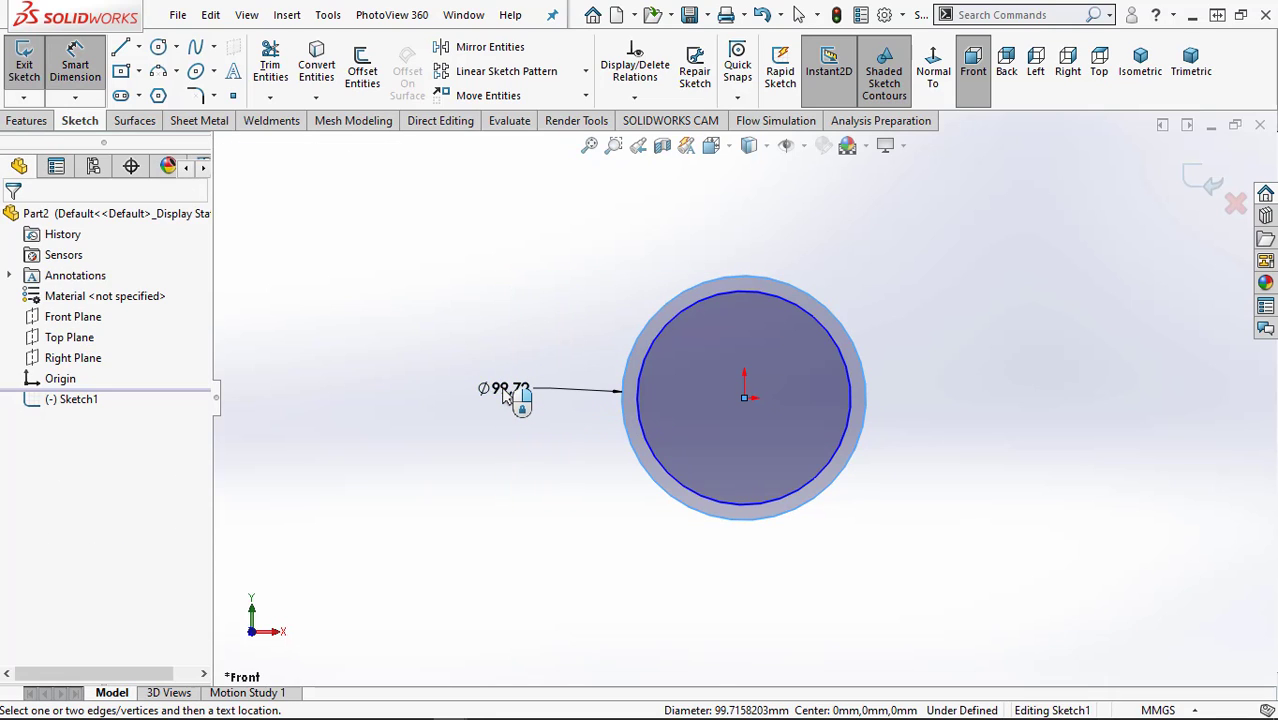
{"action": "left_click", "coordinate": [505, 395]}
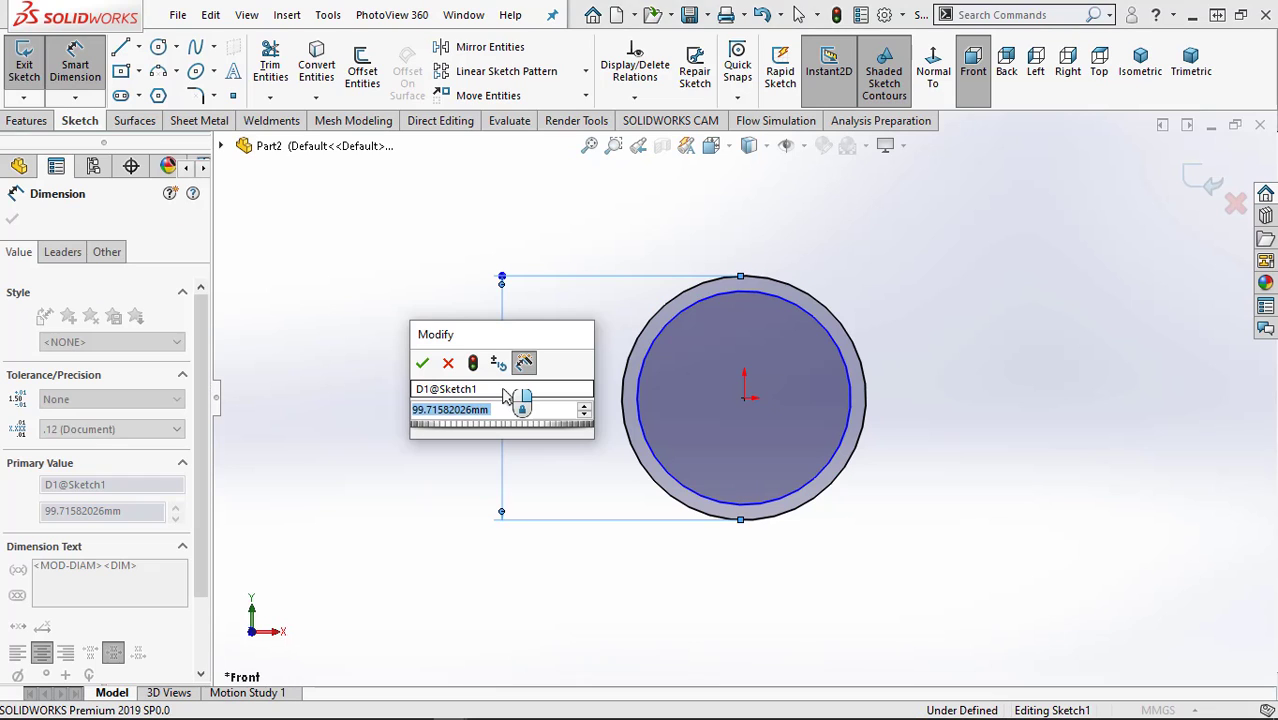
{"action": "type", "text": "50"}
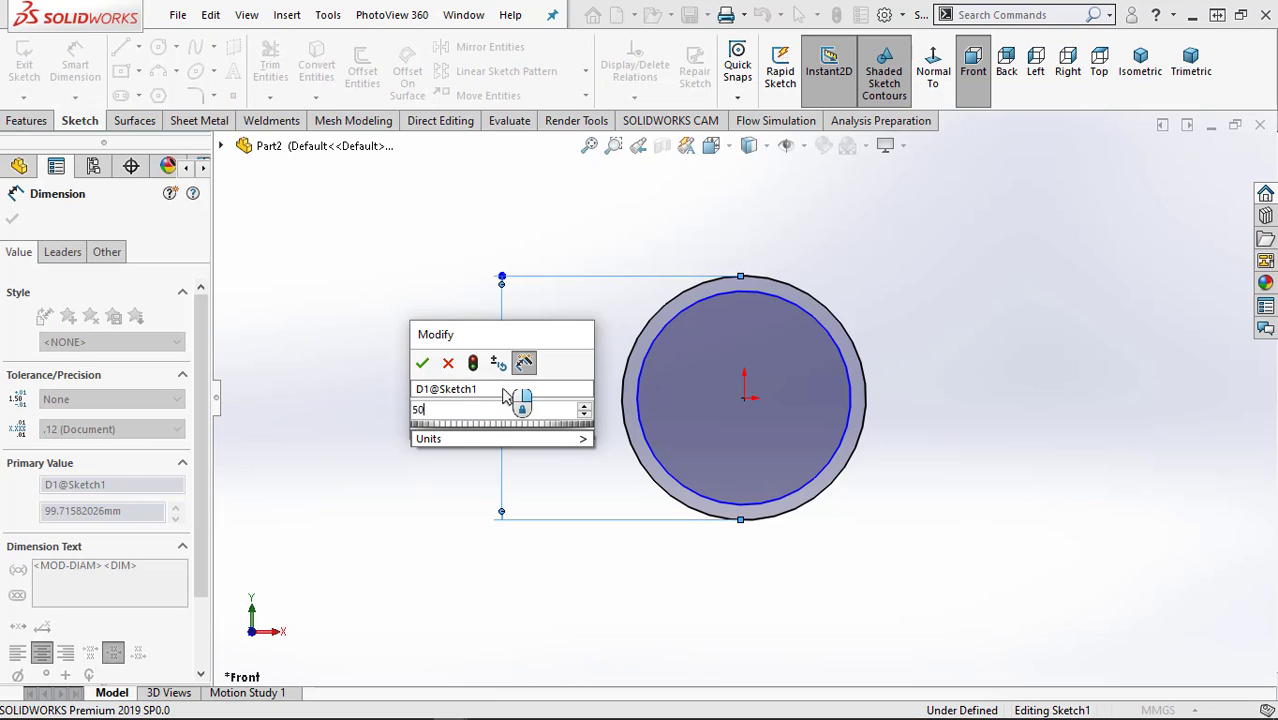
{"action": "key", "text": "Return"}
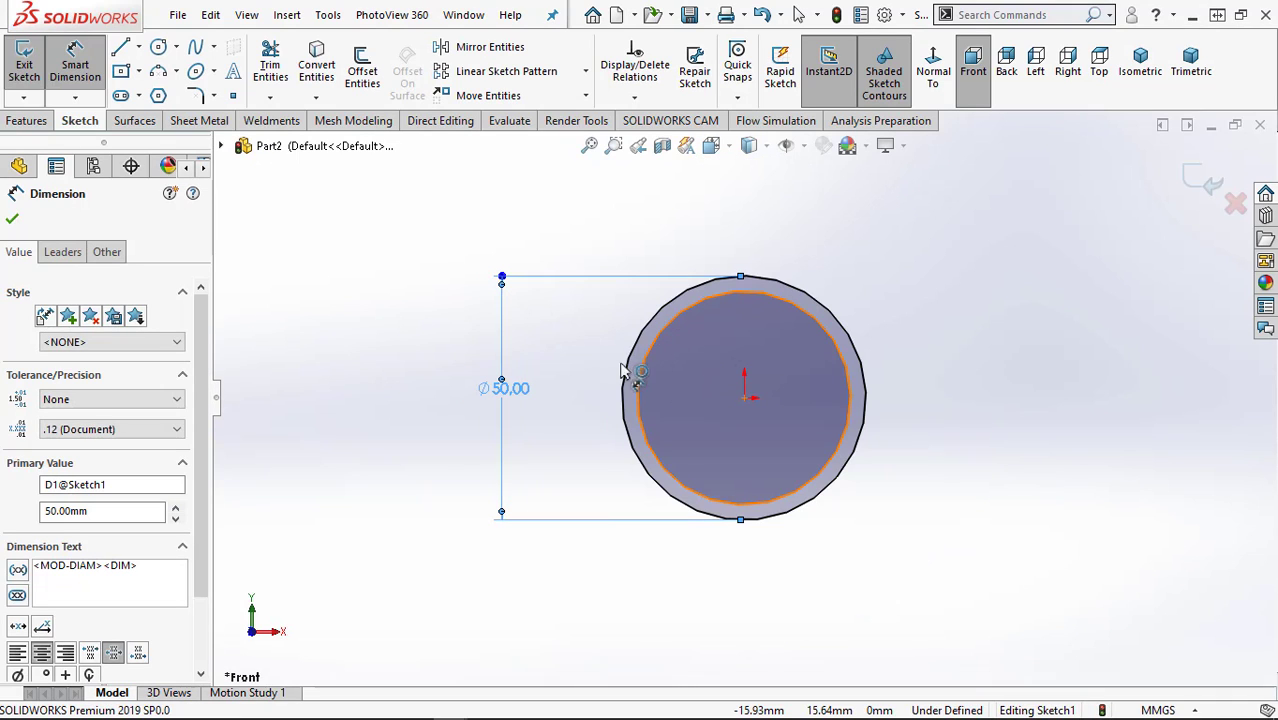
{"action": "left_click", "coordinate": [602, 386]}
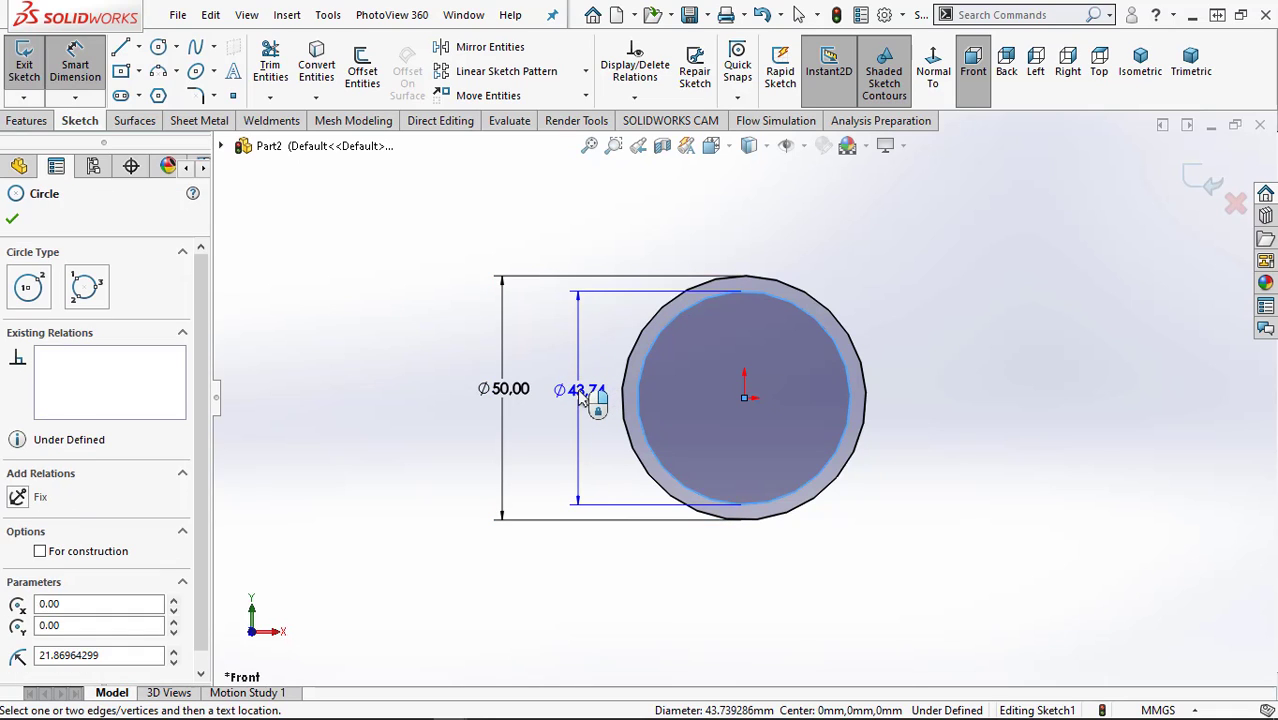
{"action": "left_click", "coordinate": [579, 393]}
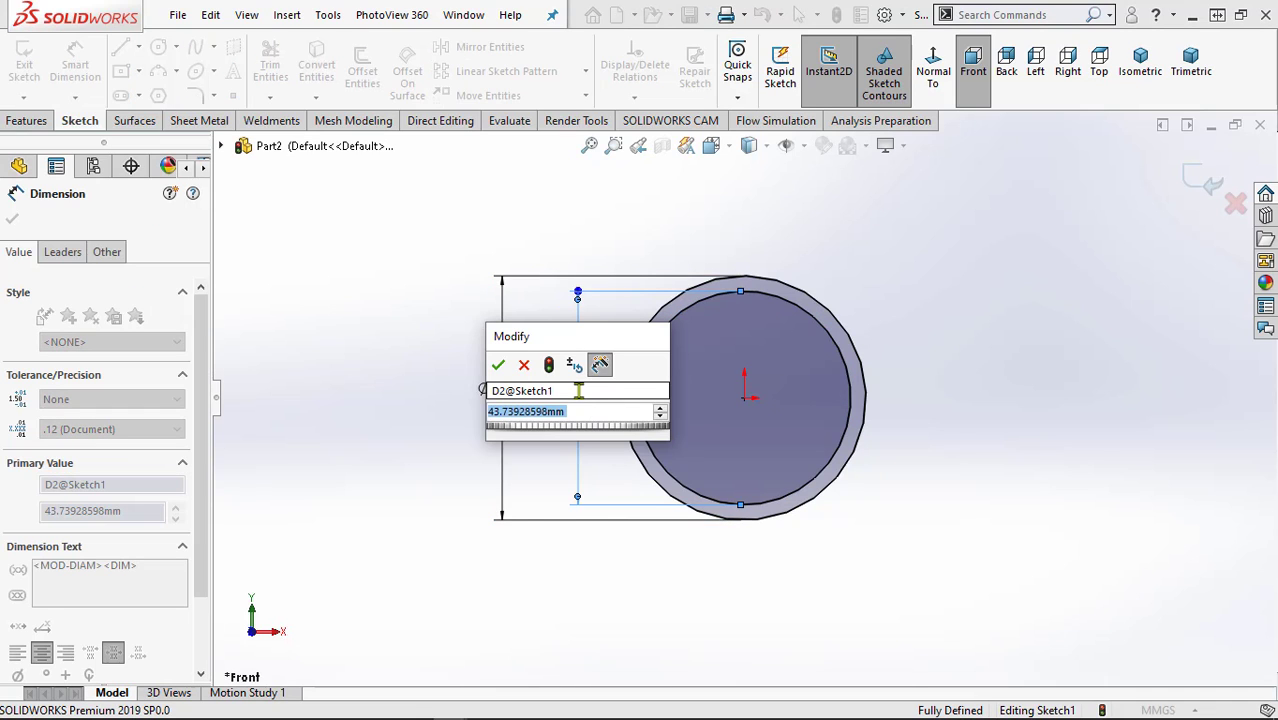
{"action": "type", "text": "45"}
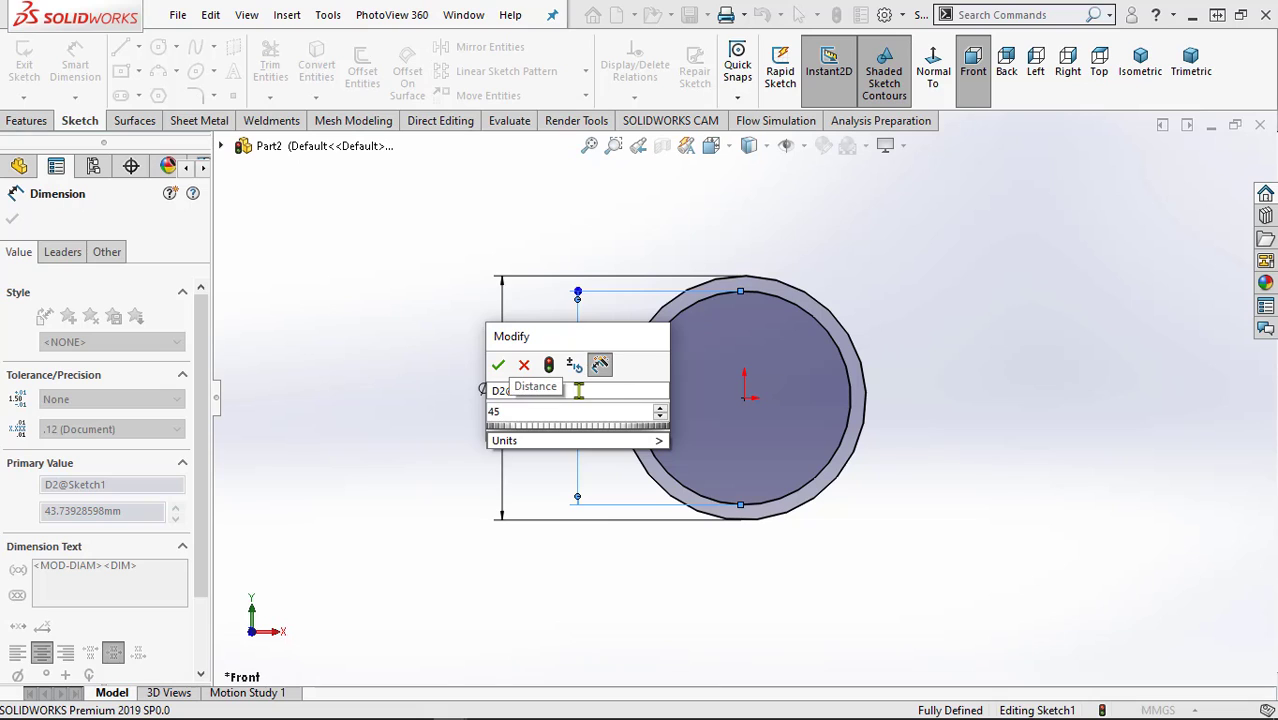
{"action": "key", "text": "Return"}
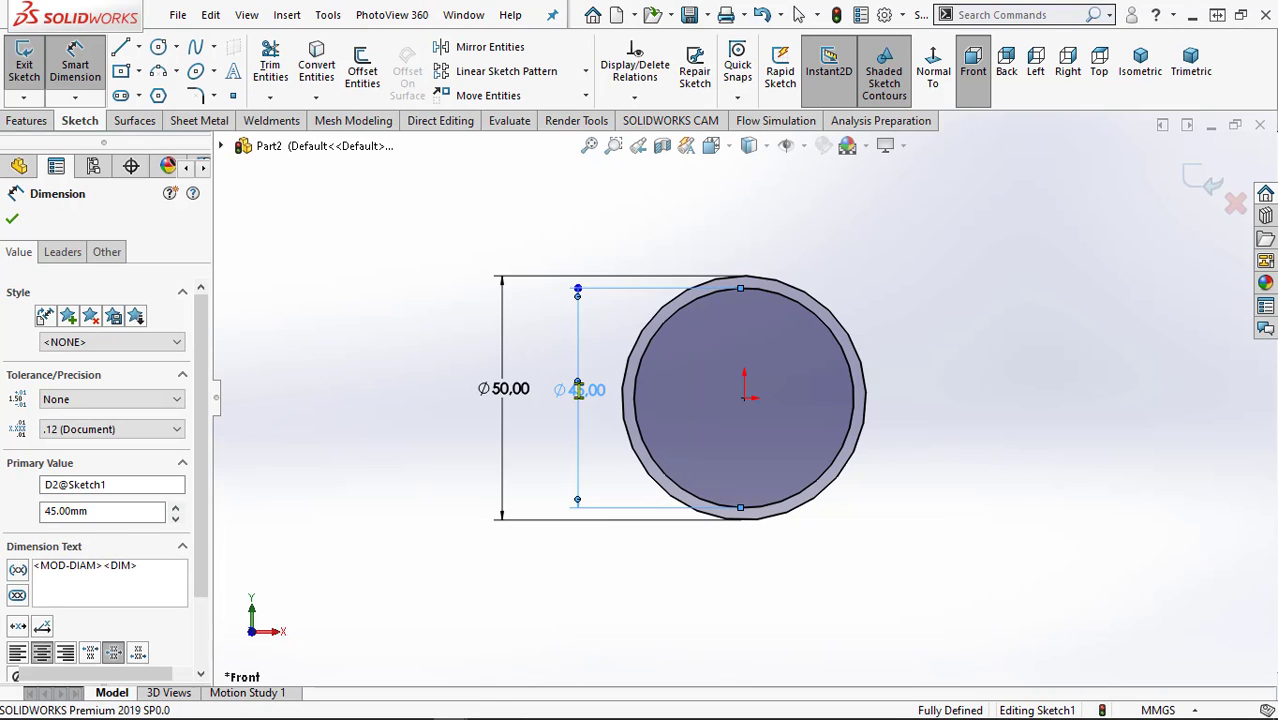
{"action": "key", "text": "Escape"}
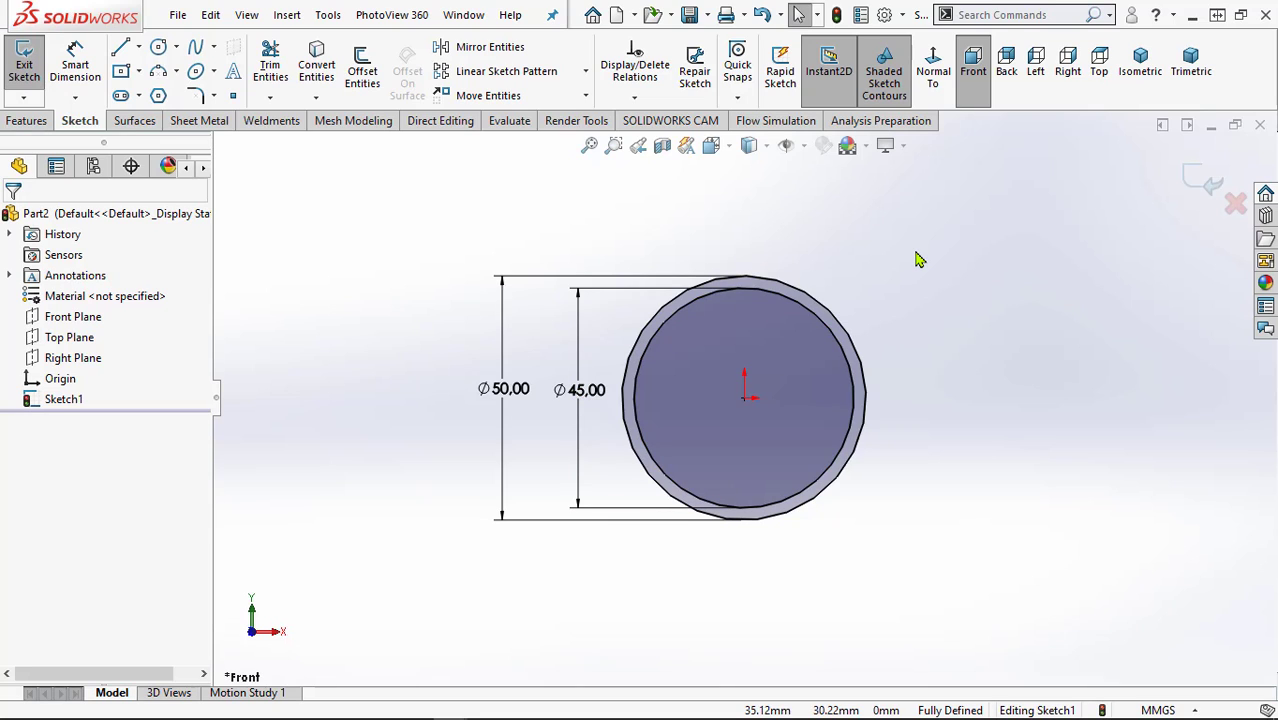
Step: Boss-extrude the ring sketch 100 mm with a Mid Plane end condition
{"action": "left_click", "coordinate": [27, 121]}
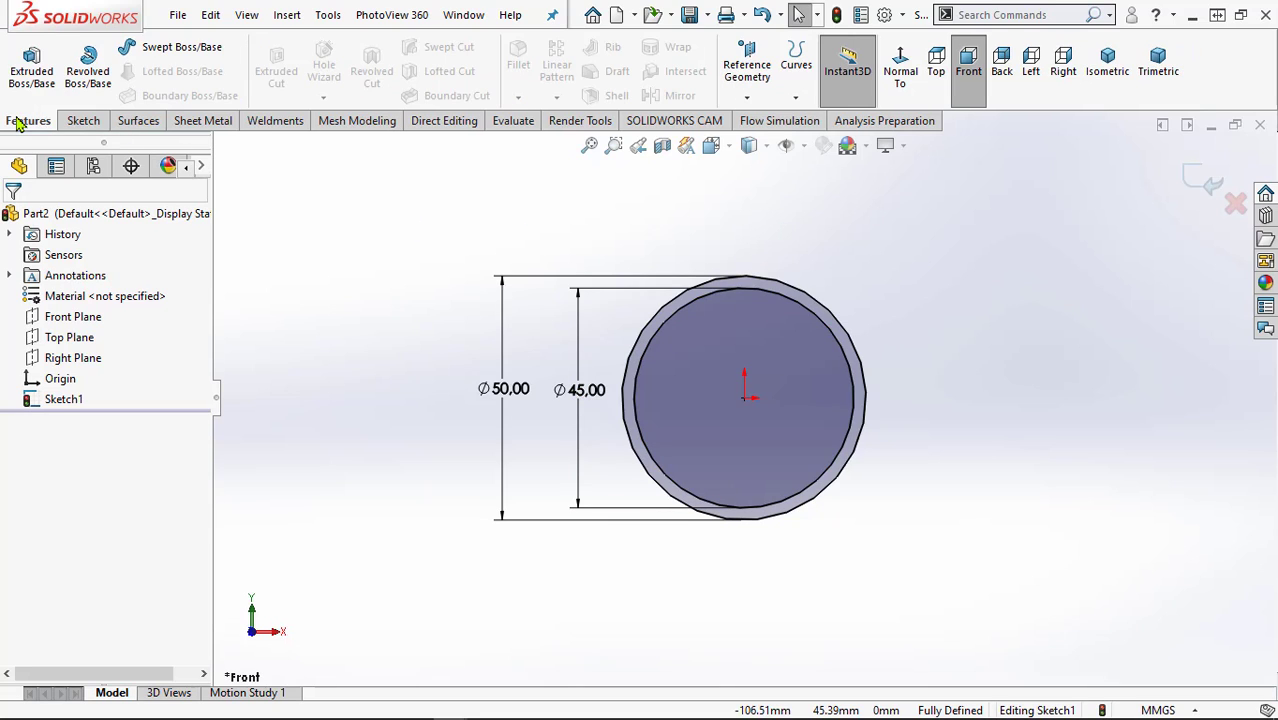
{"action": "left_click", "coordinate": [31, 65]}
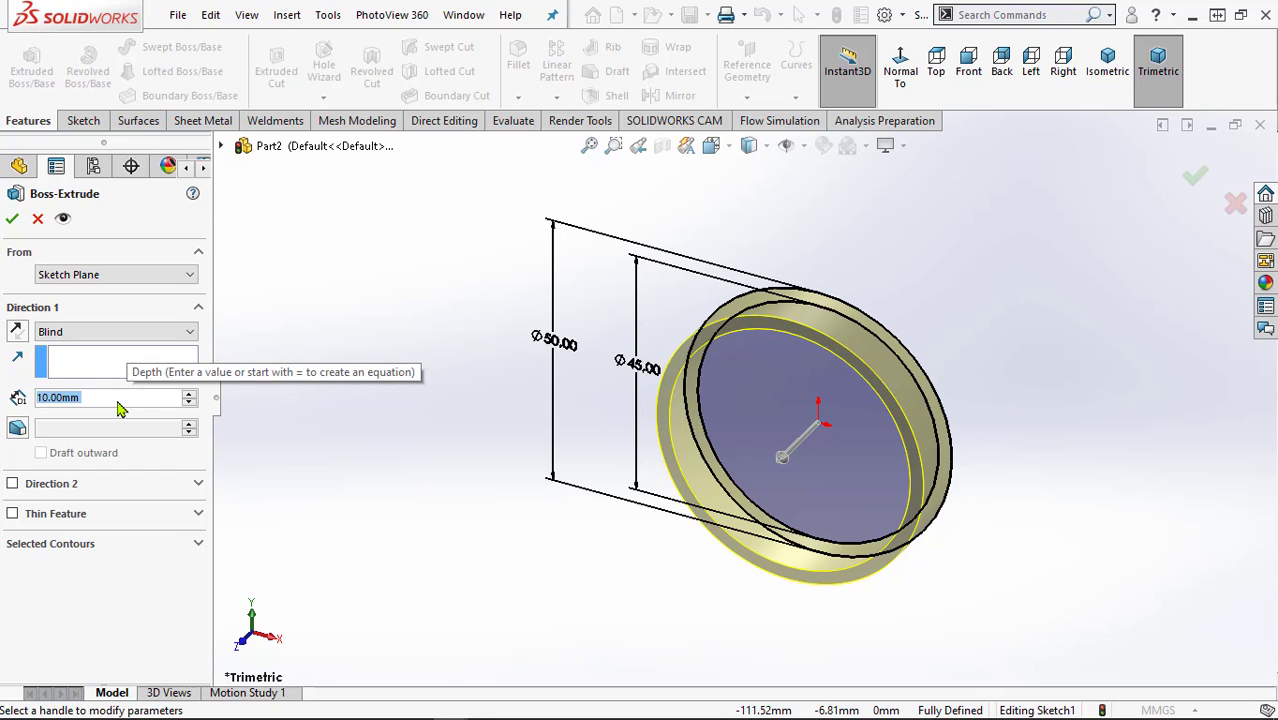
{"action": "type", "text": "100"}
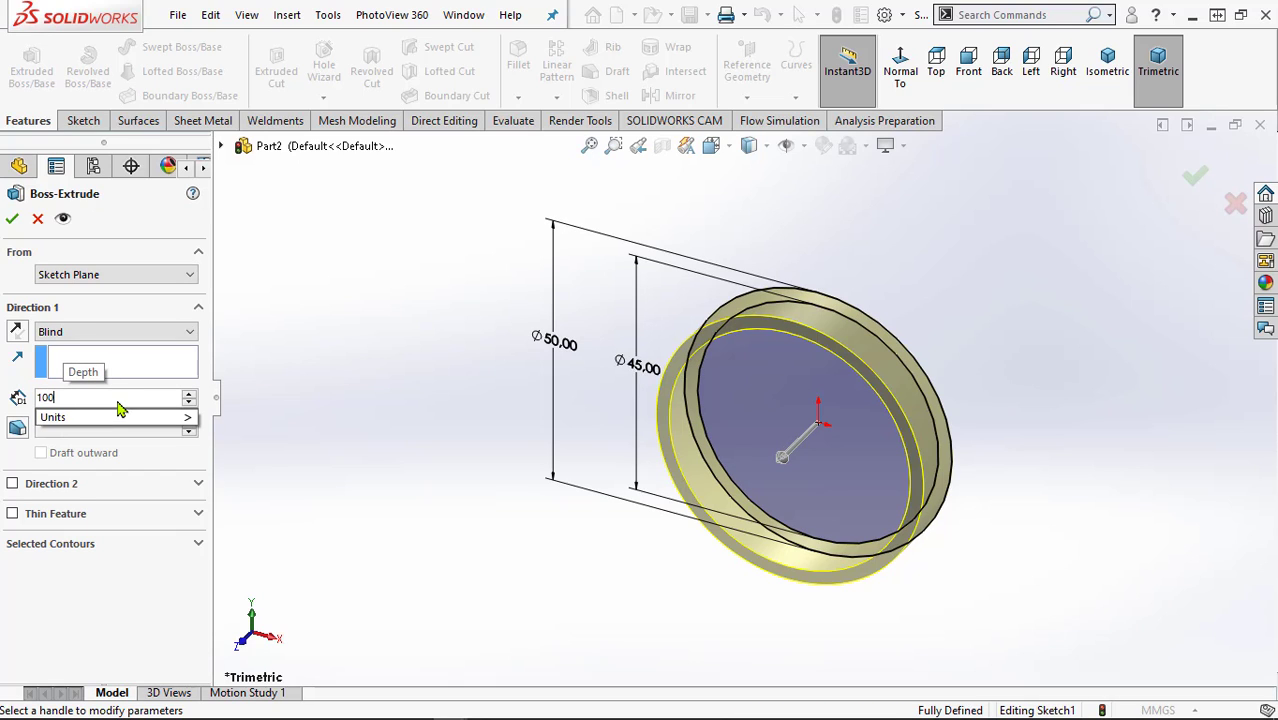
{"action": "key", "text": "Return"}
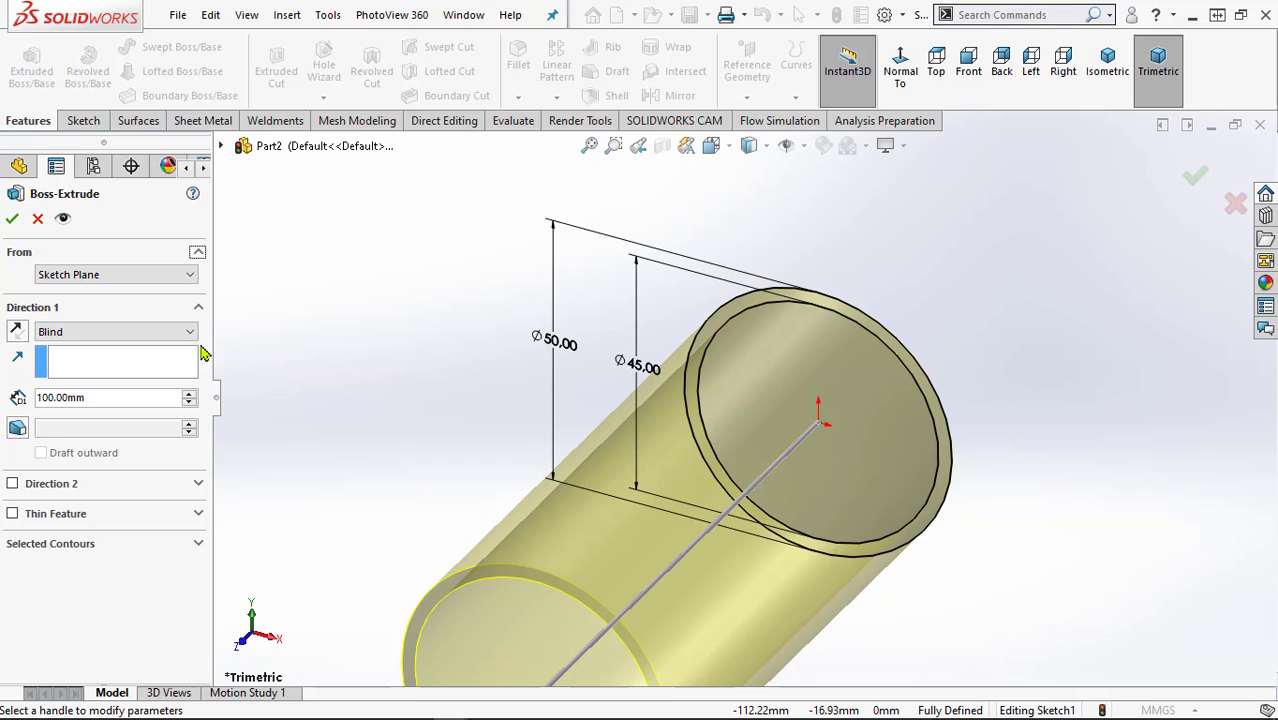
{"action": "left_click", "coordinate": [180, 339]}
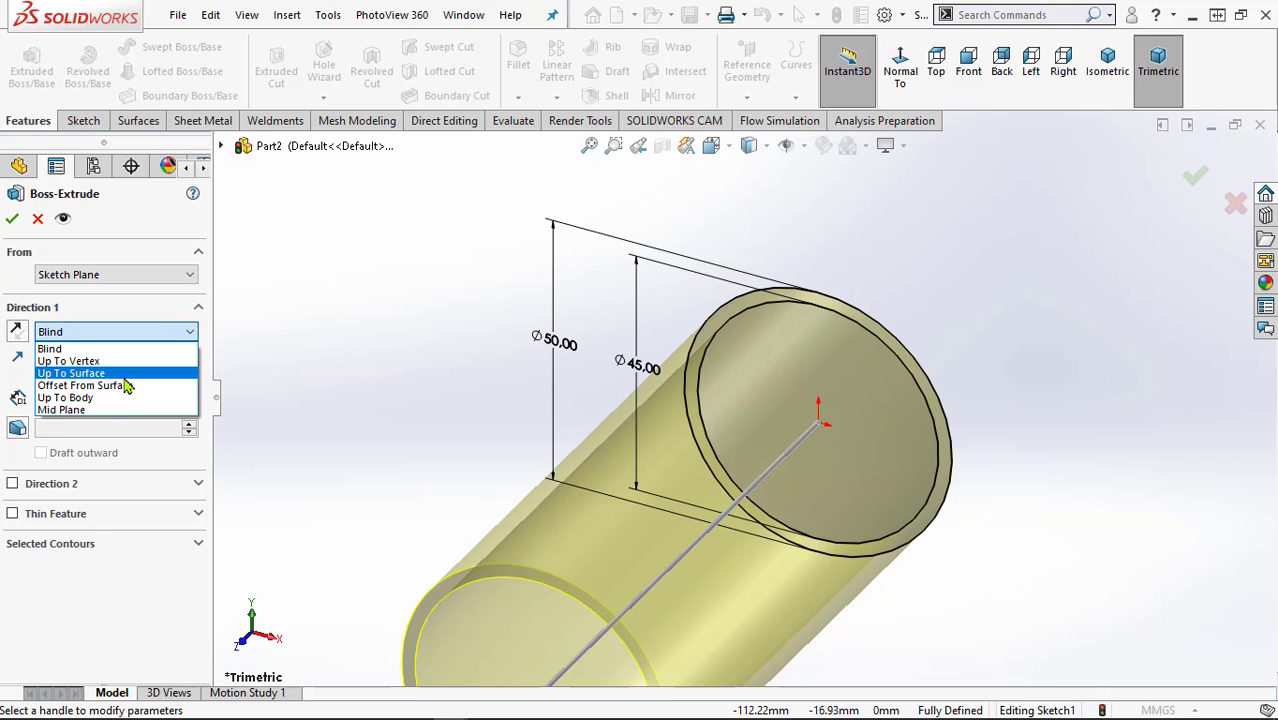
{"action": "left_click", "coordinate": [110, 412]}
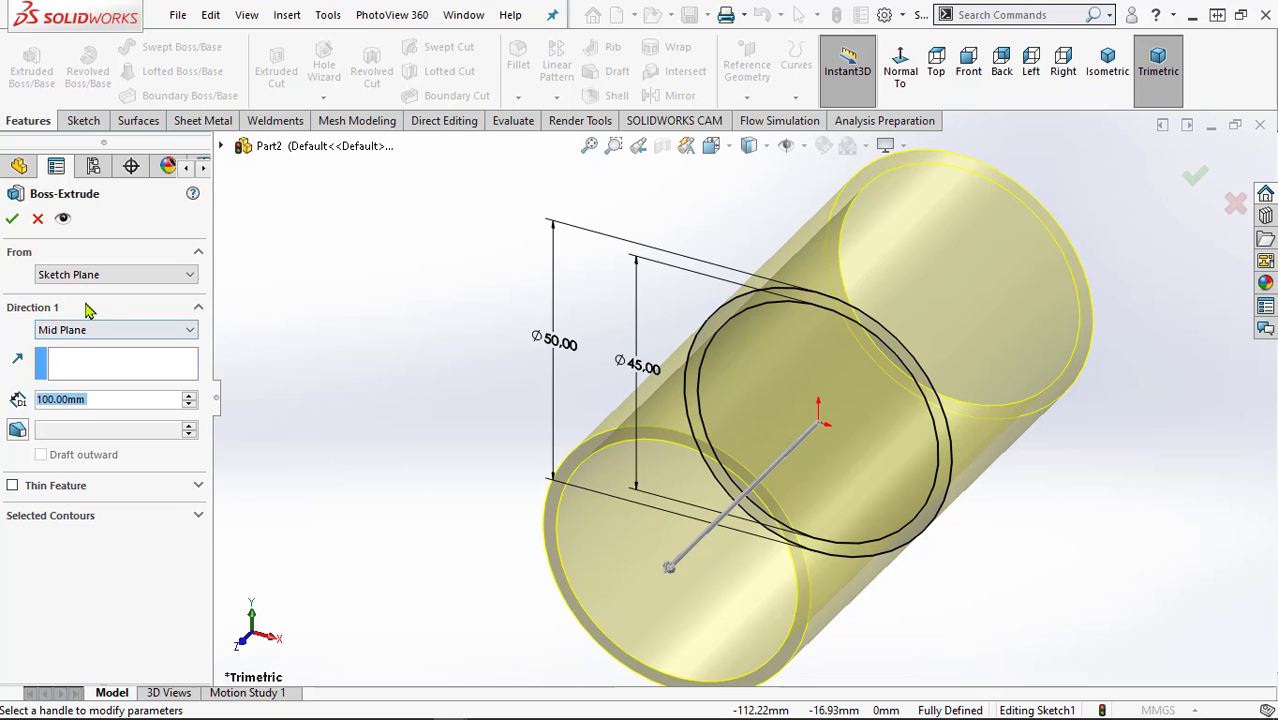
{"action": "left_click", "coordinate": [11, 221]}
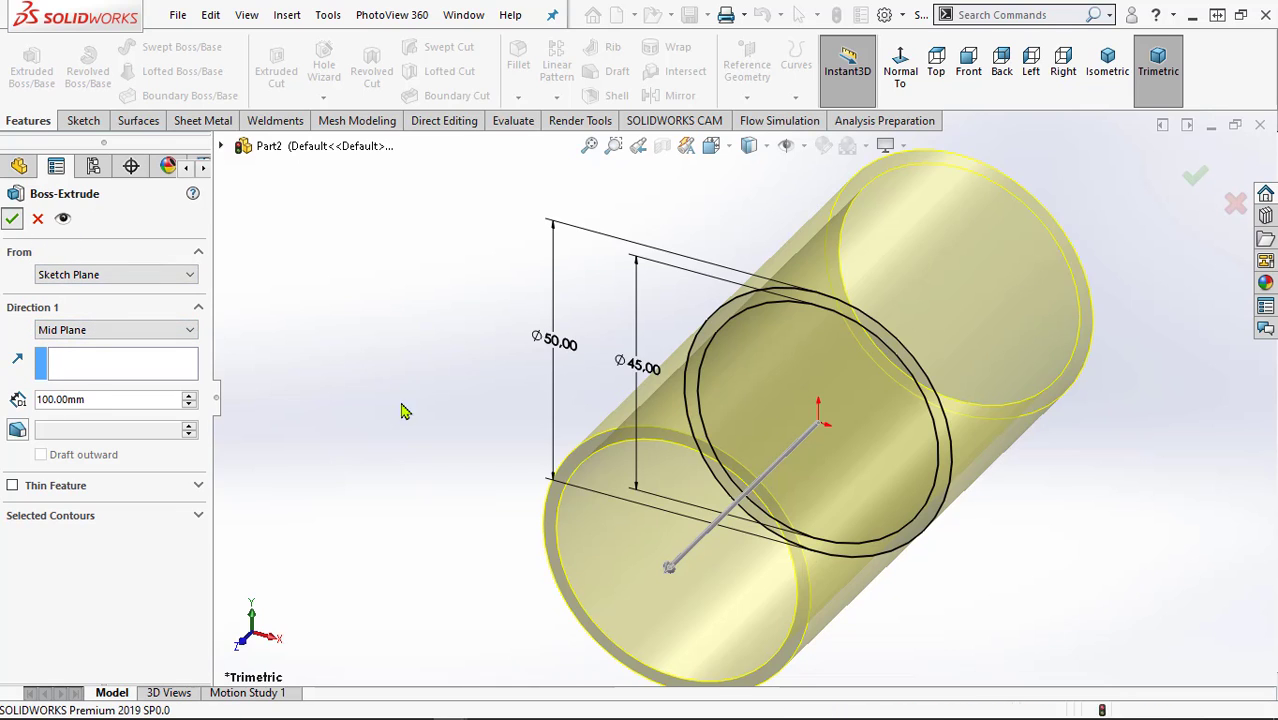
{"action": "left_click", "coordinate": [519, 455]}
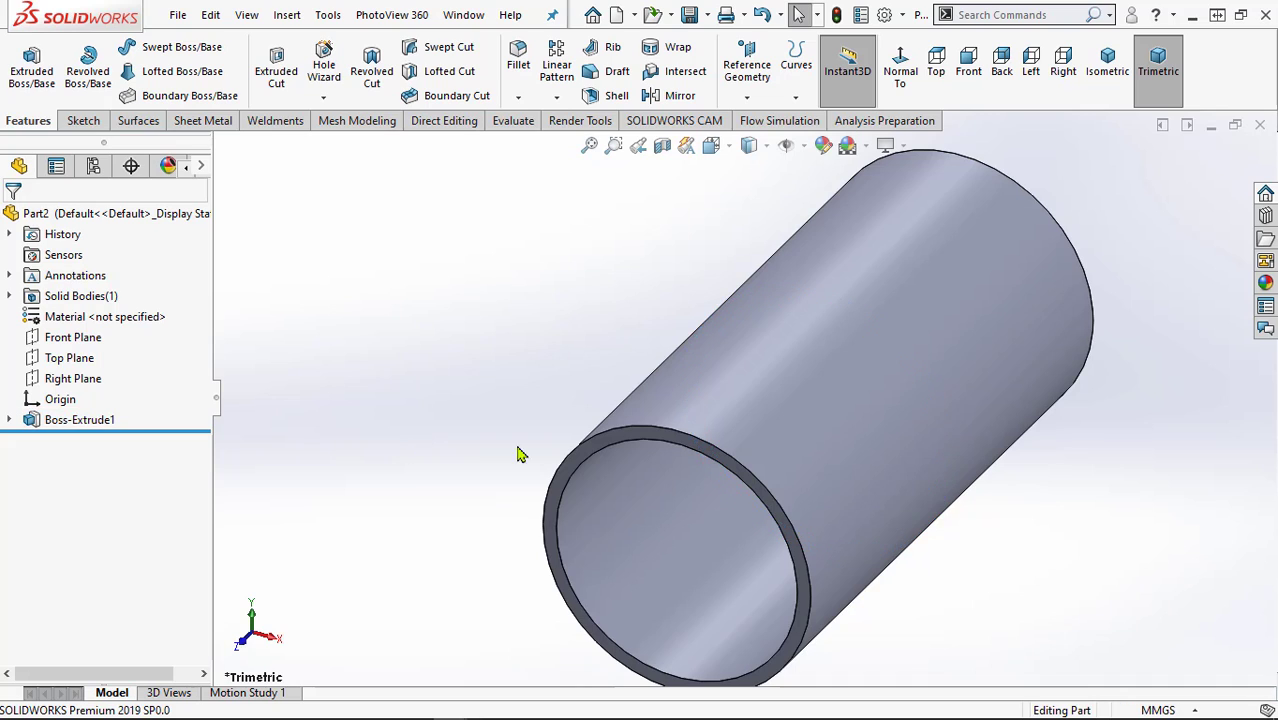
{"action": "key", "text": "z"}
{"action": "middle_click_drag", "start_coordinate": [964, 569], "coordinate": [941, 542]}
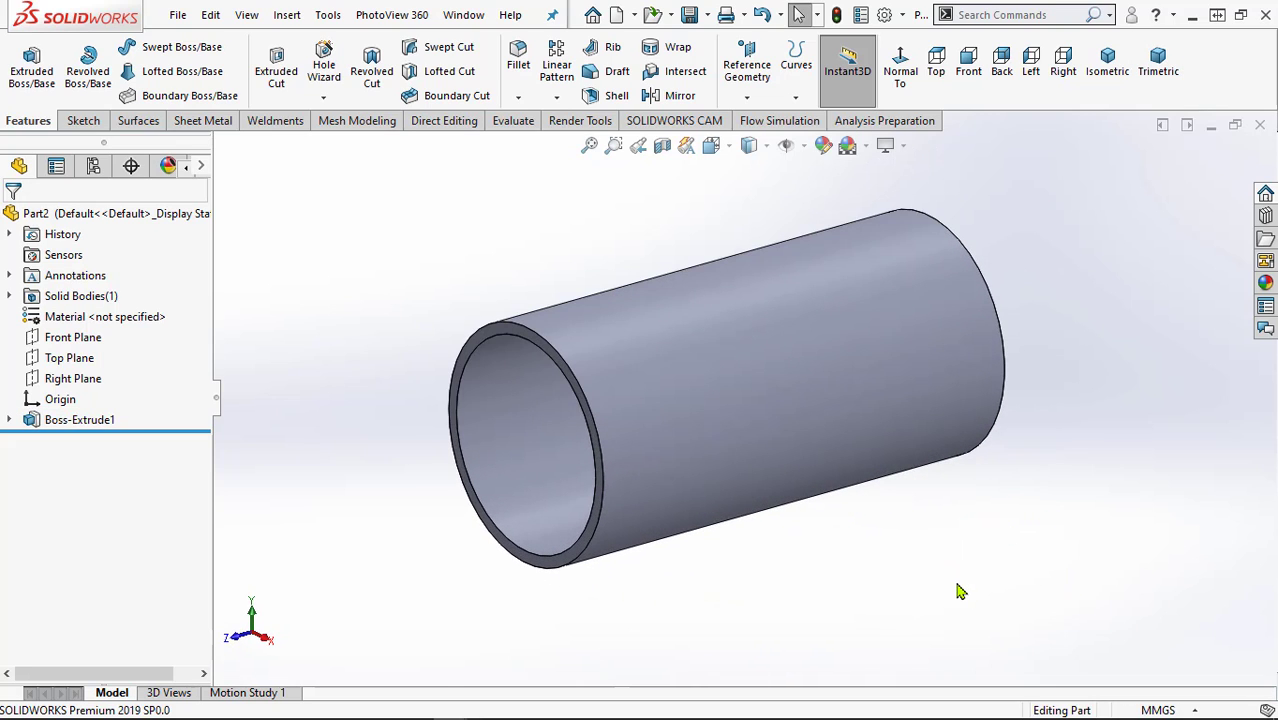
Step: Create Plane1 offset 10 mm from the tube's front end face, flipped inward
{"action": "left_click", "coordinate": [490, 337]}
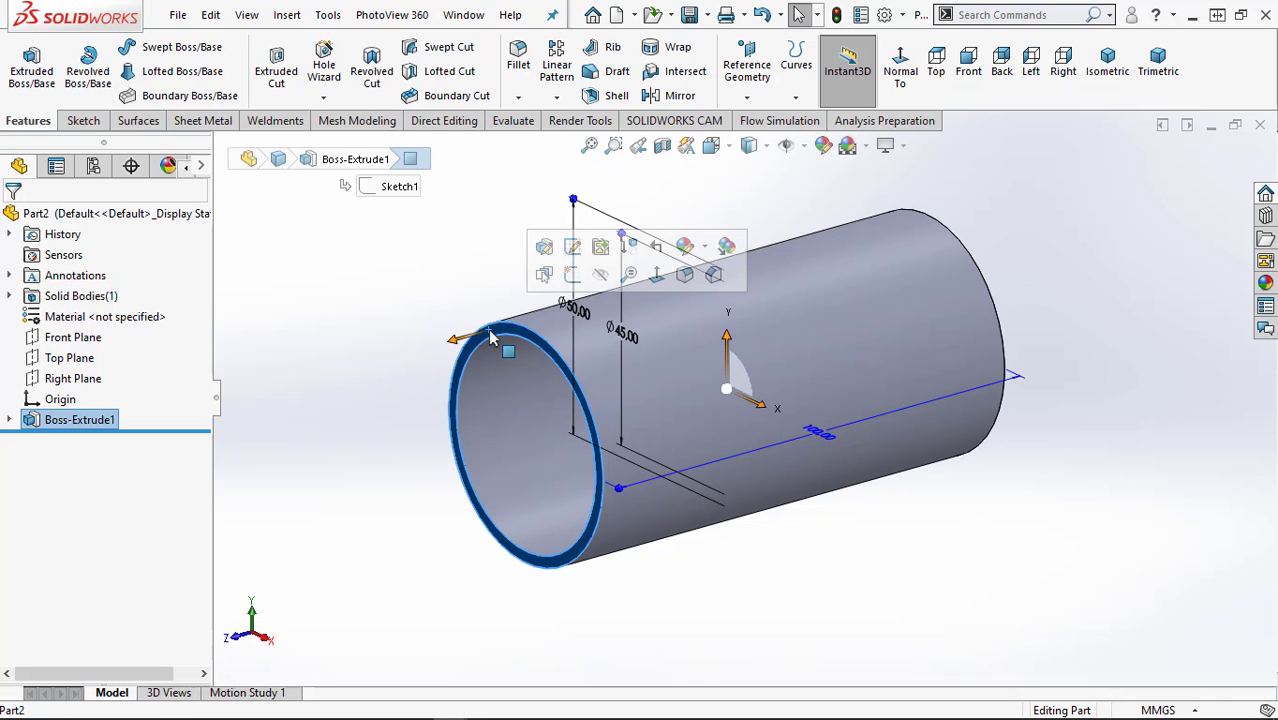
{"action": "left_click", "coordinate": [744, 100]}
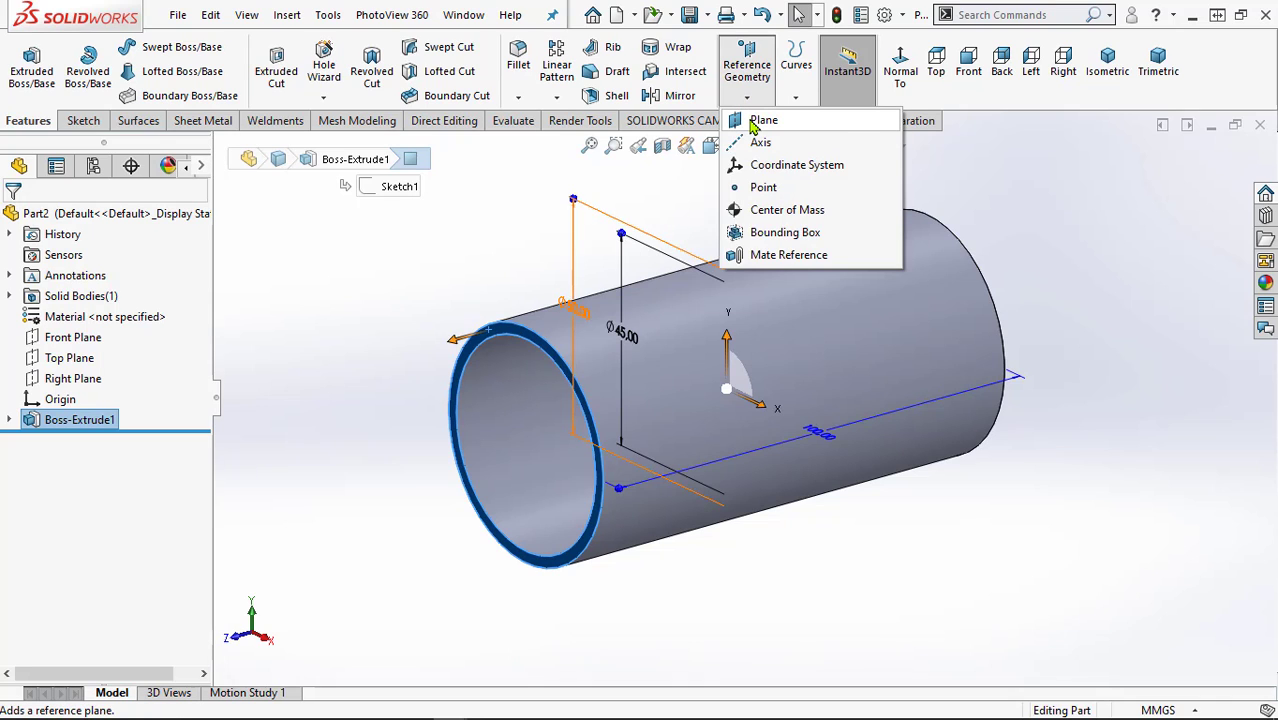
{"action": "left_click", "coordinate": [752, 124]}
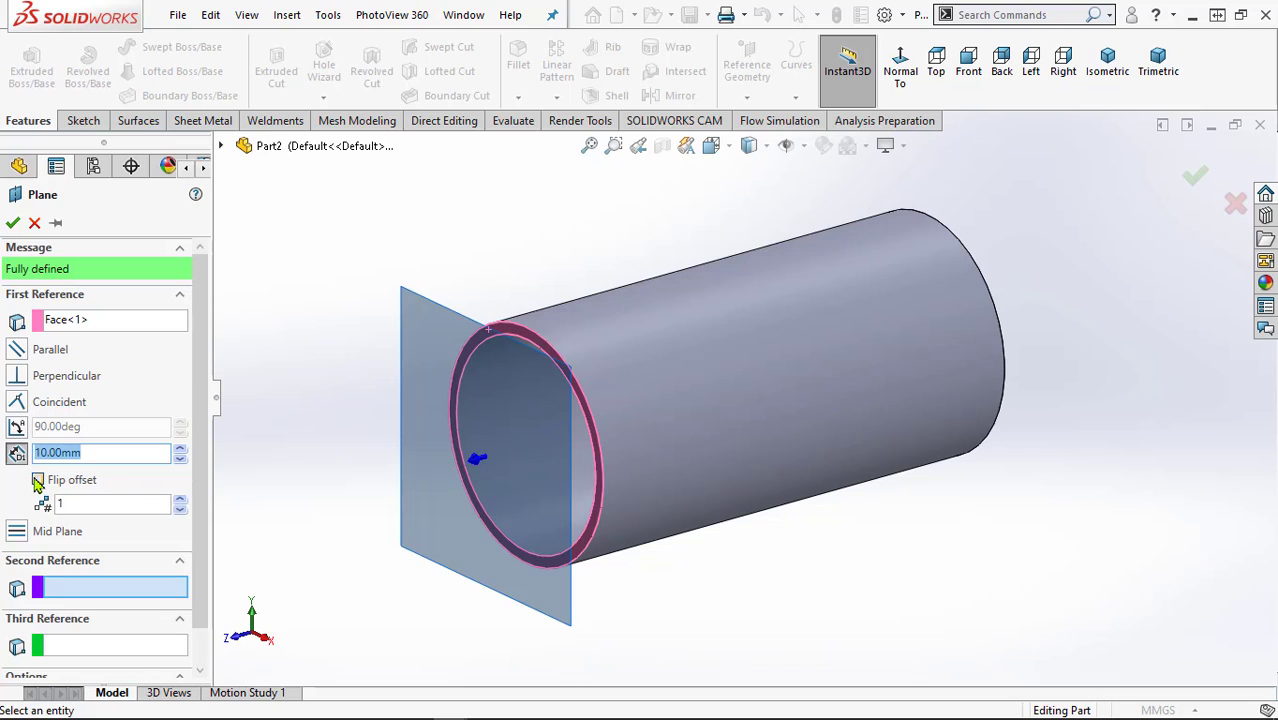
{"action": "left_click", "coordinate": [38, 481]}
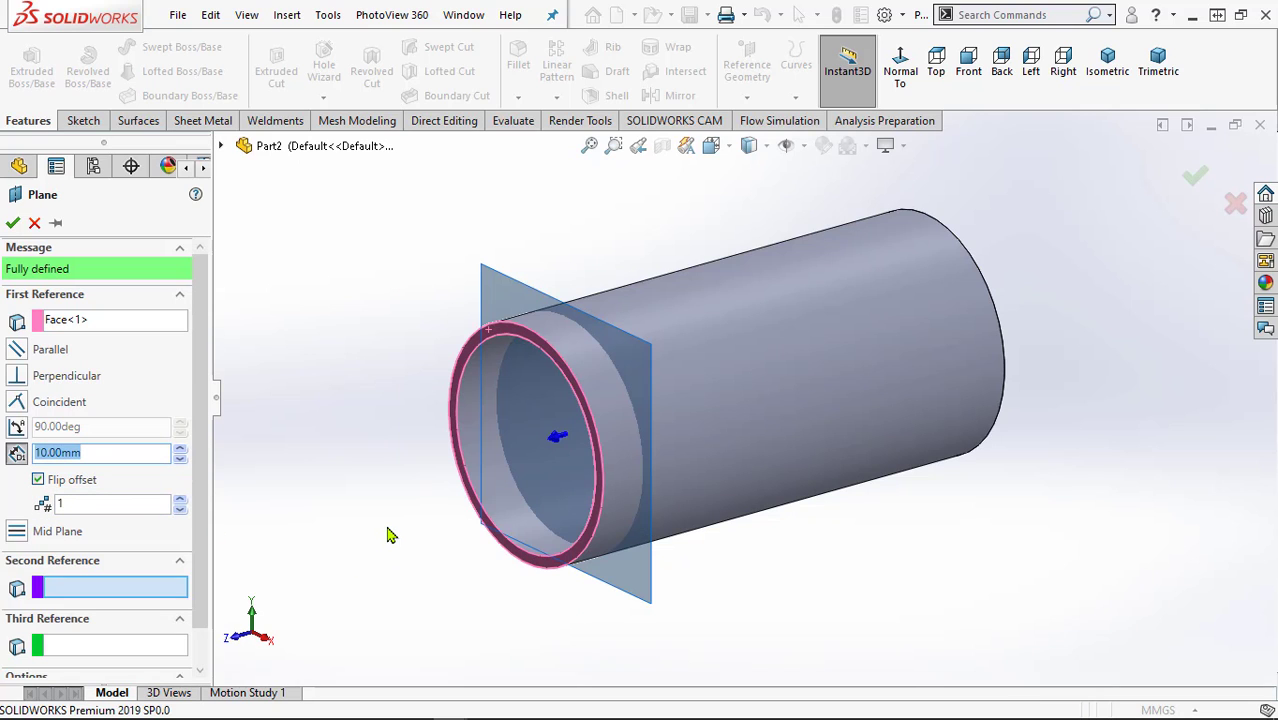
{"action": "middle_click_drag", "start_coordinate": [390, 535], "coordinate": [365, 513]}
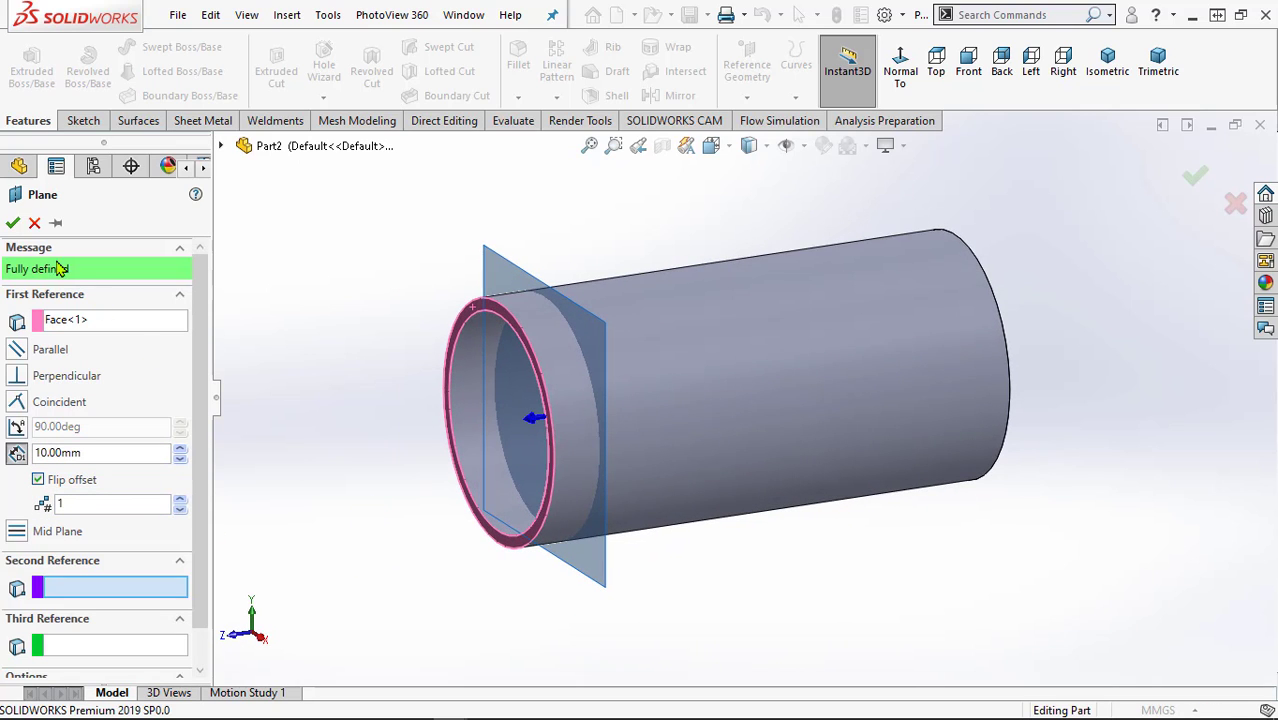
{"action": "left_click", "coordinate": [13, 225]}
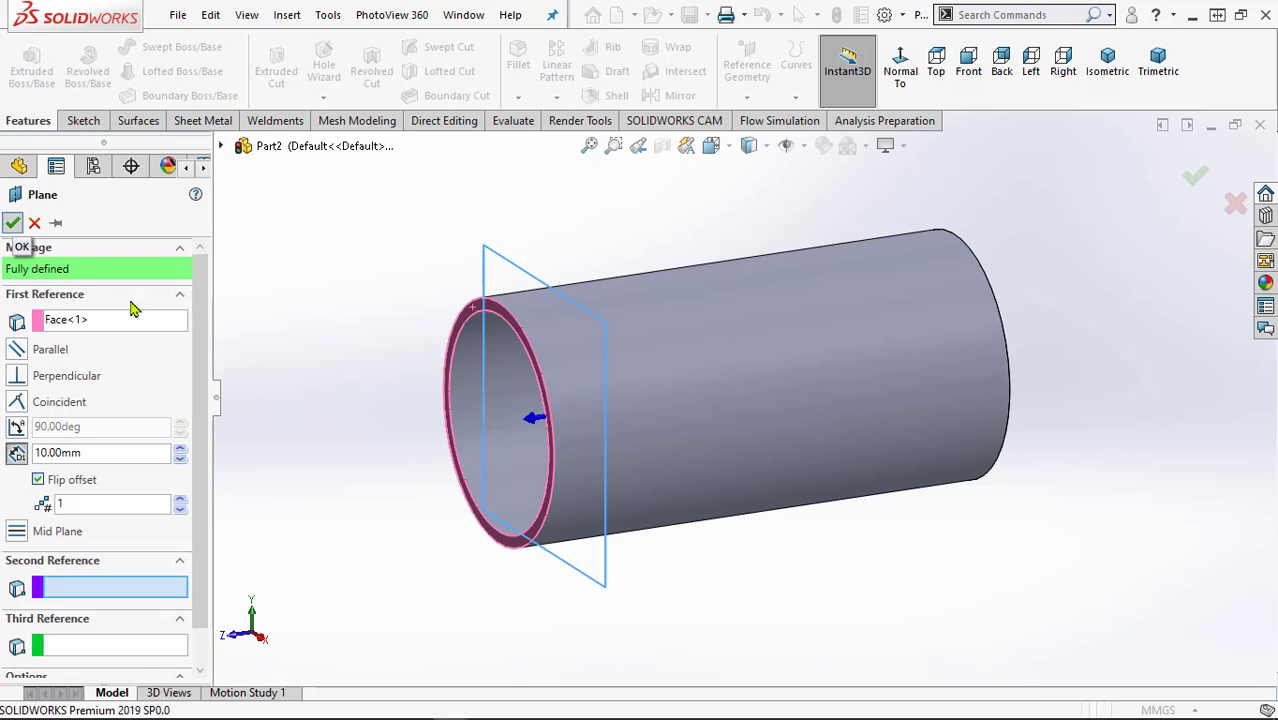
{"action": "left_click", "coordinate": [336, 442]}
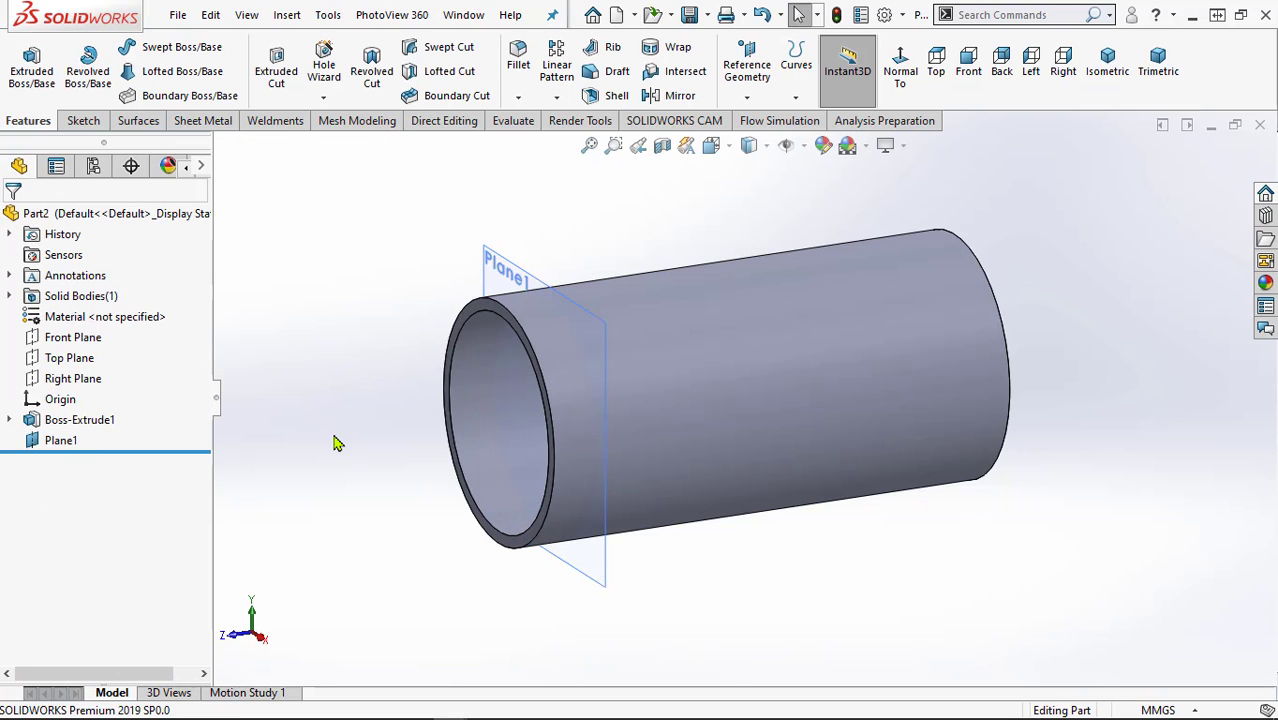
{"action": "middle_click_drag", "start_coordinate": [350, 457], "coordinate": [362, 454]}
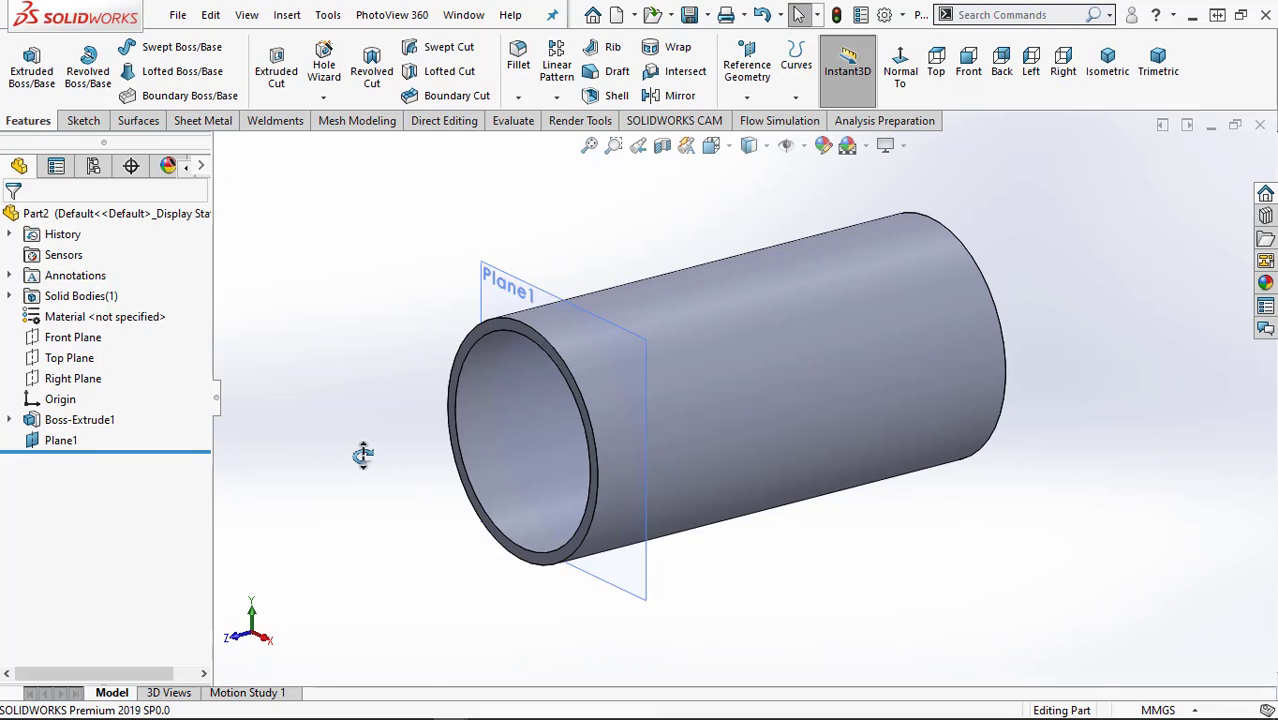
{"action": "scroll", "coordinate": [362, 454], "scroll_direction": "down", "scroll_amount": 2}
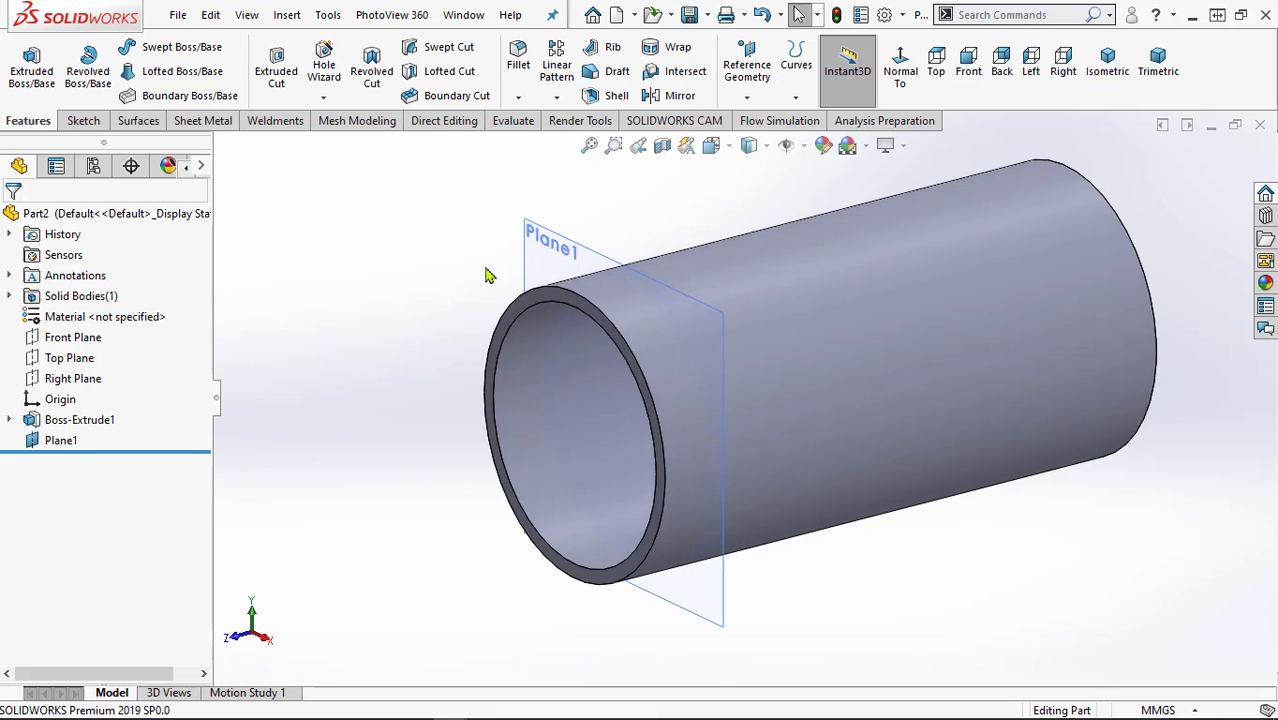
Step: On Plane1, convert the tube's outer edge into a 50 mm circle and exit the sketch
{"action": "left_click", "coordinate": [549, 256]}
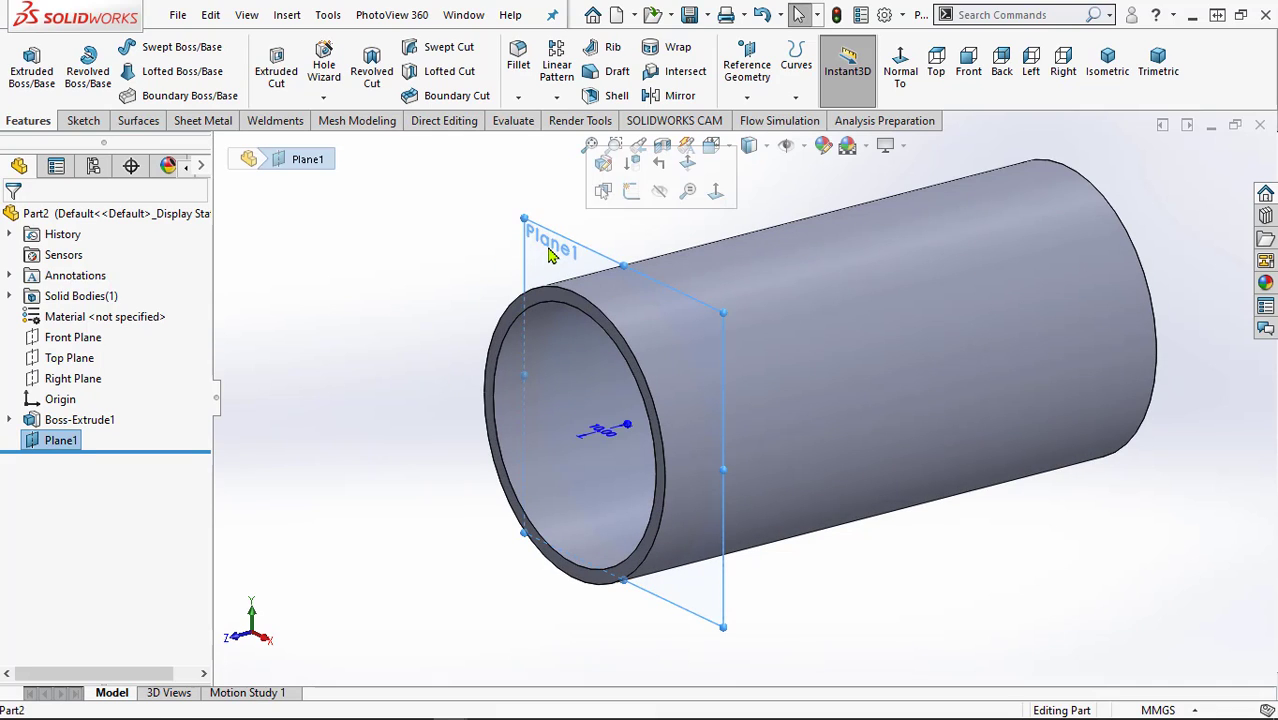
{"action": "left_click", "coordinate": [631, 195]}
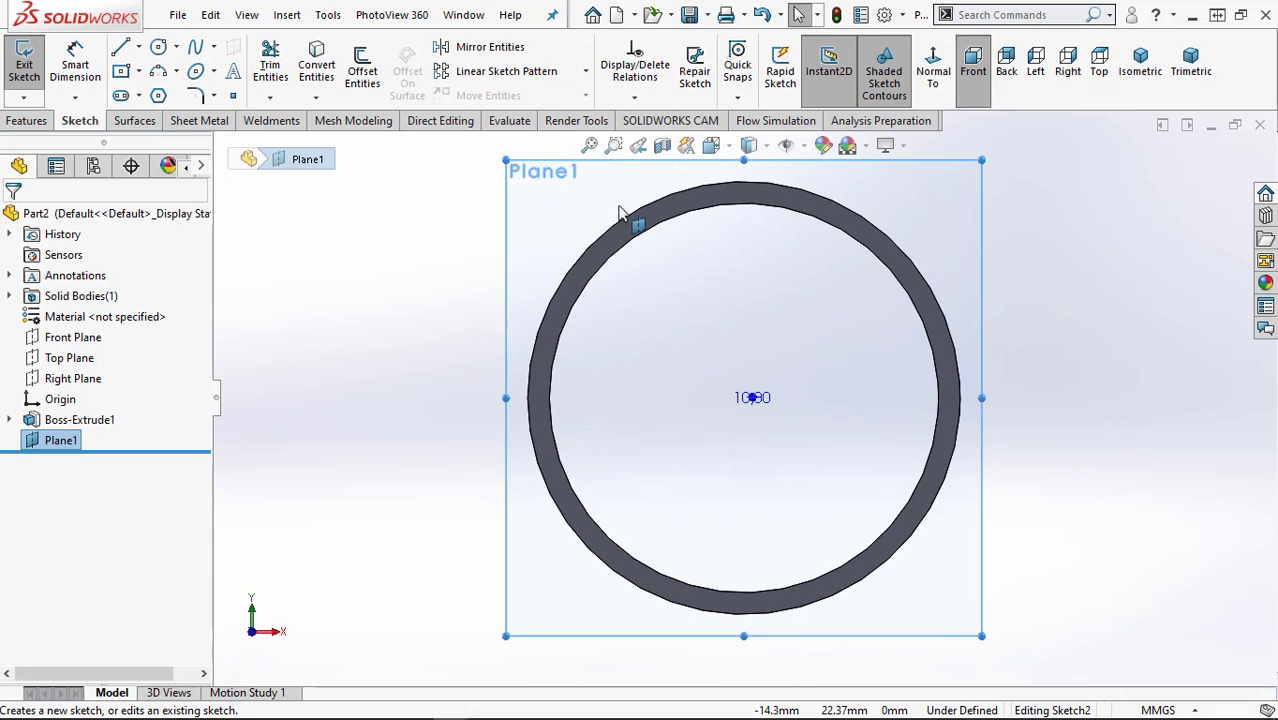
{"action": "left_click", "coordinate": [318, 78]}
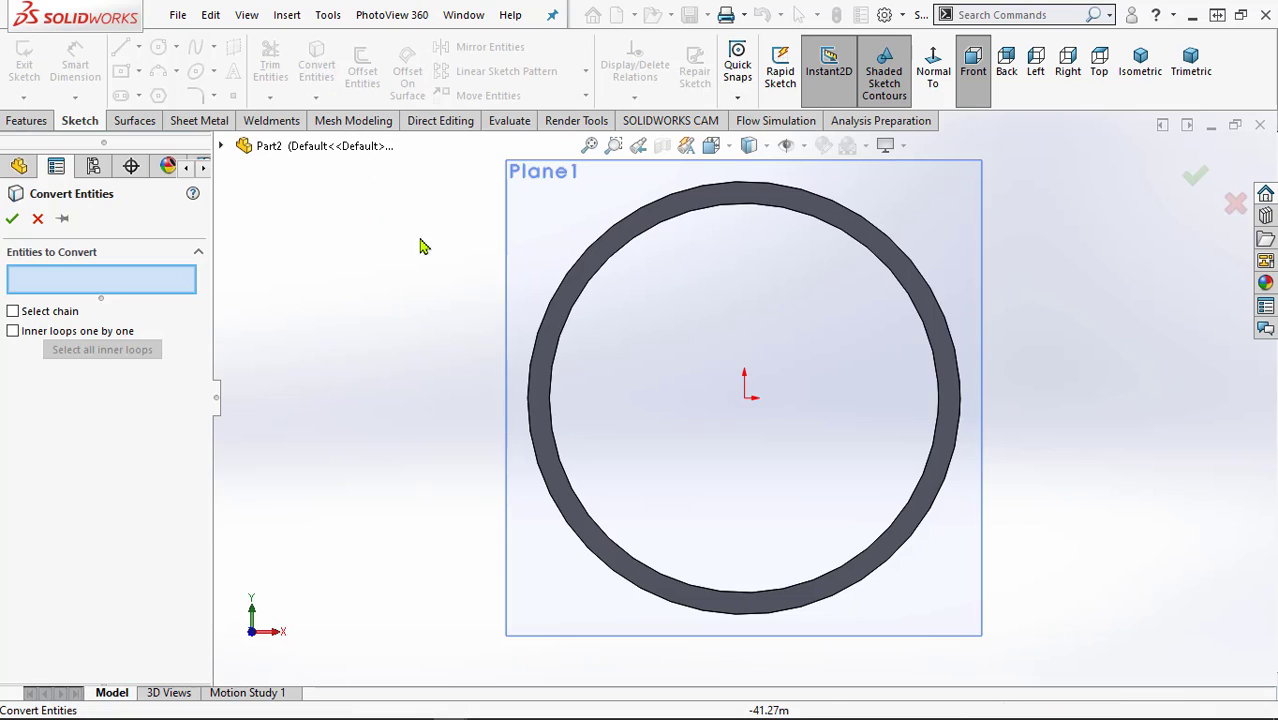
{"action": "left_click", "coordinate": [570, 279]}
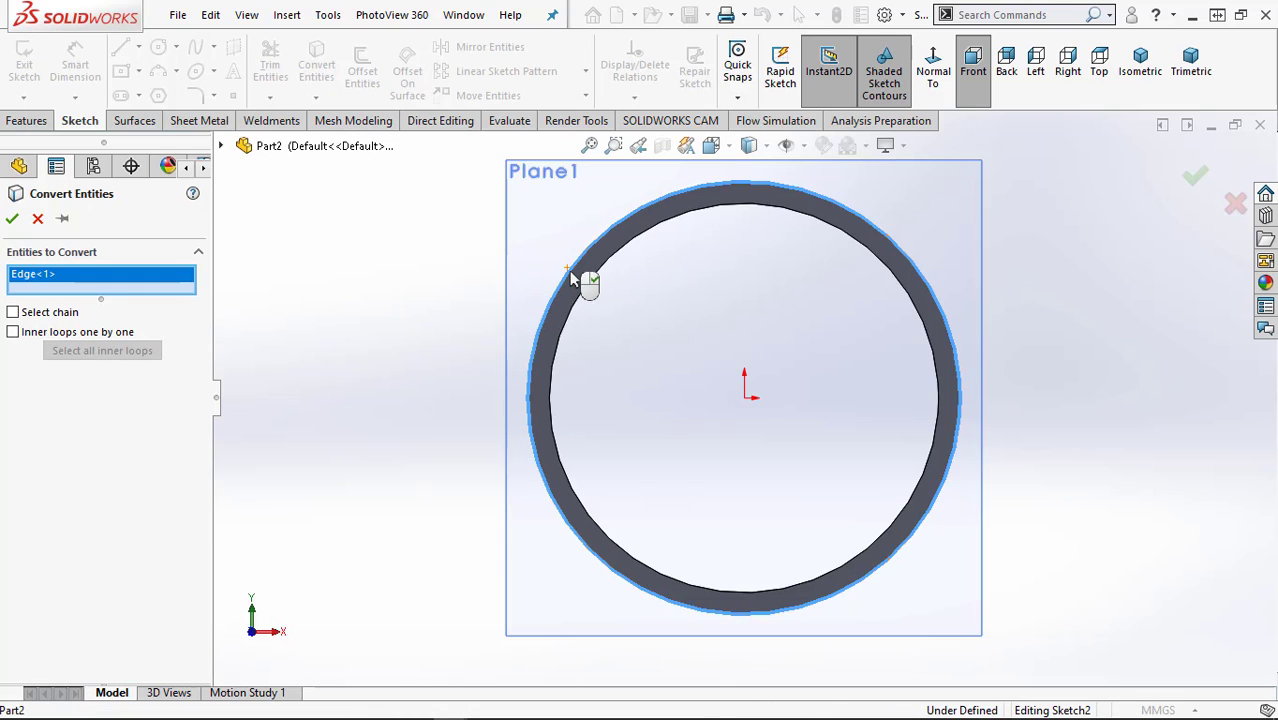
{"action": "left_click", "coordinate": [14, 221]}
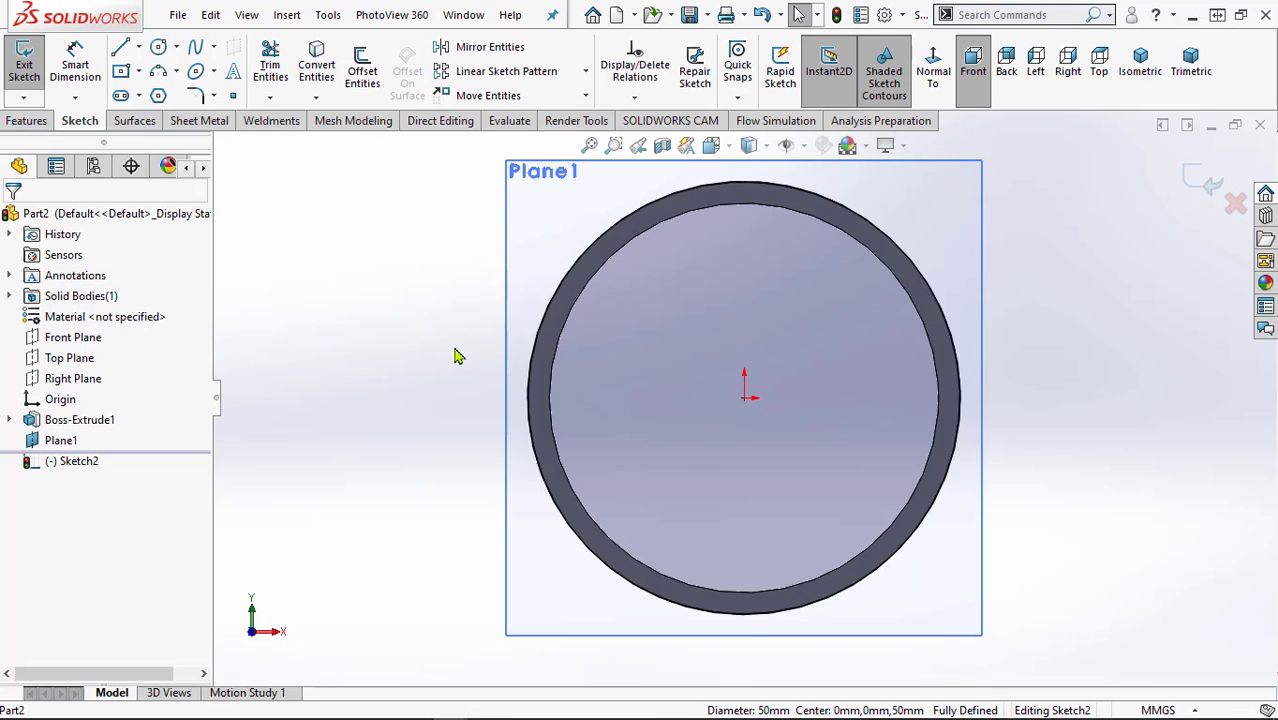
{"action": "middle_click_drag", "start_coordinate": [455, 357], "coordinate": [418, 443]}
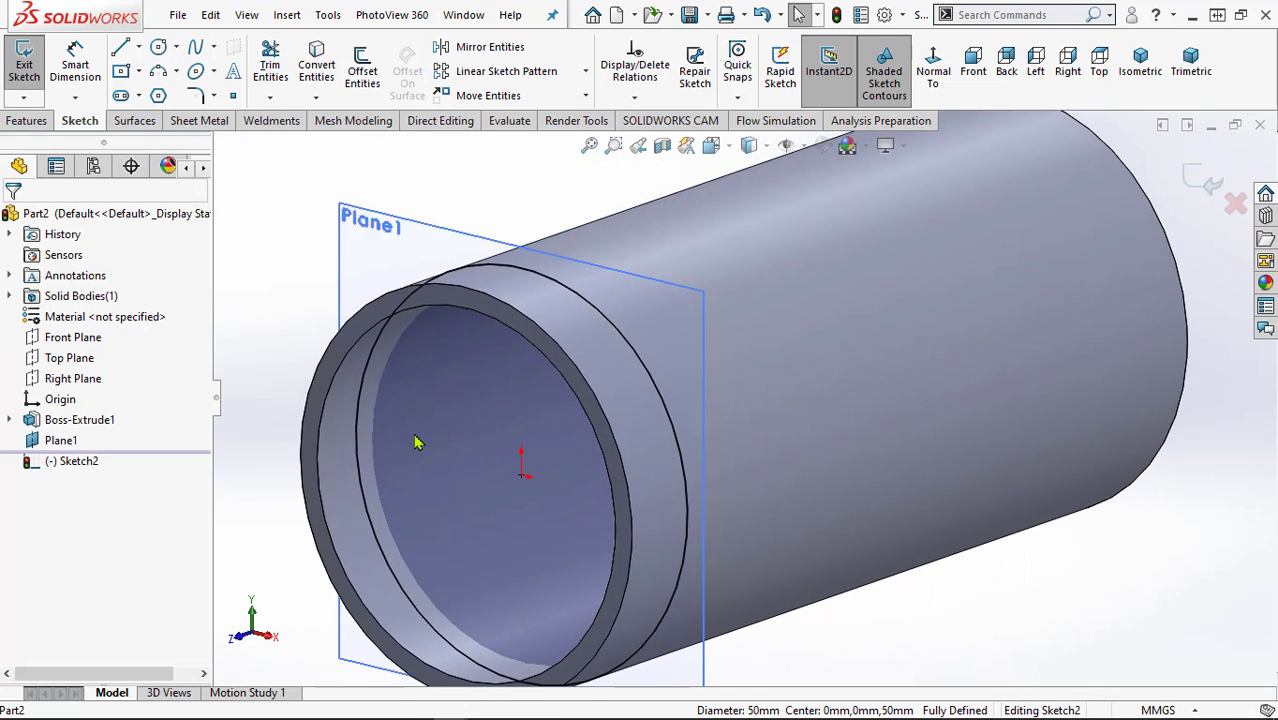
{"action": "scroll", "coordinate": [418, 443], "scroll_direction": "up", "scroll_amount": 2}
{"action": "scroll", "coordinate": [676, 550], "scroll_direction": "down", "scroll_amount": 2}
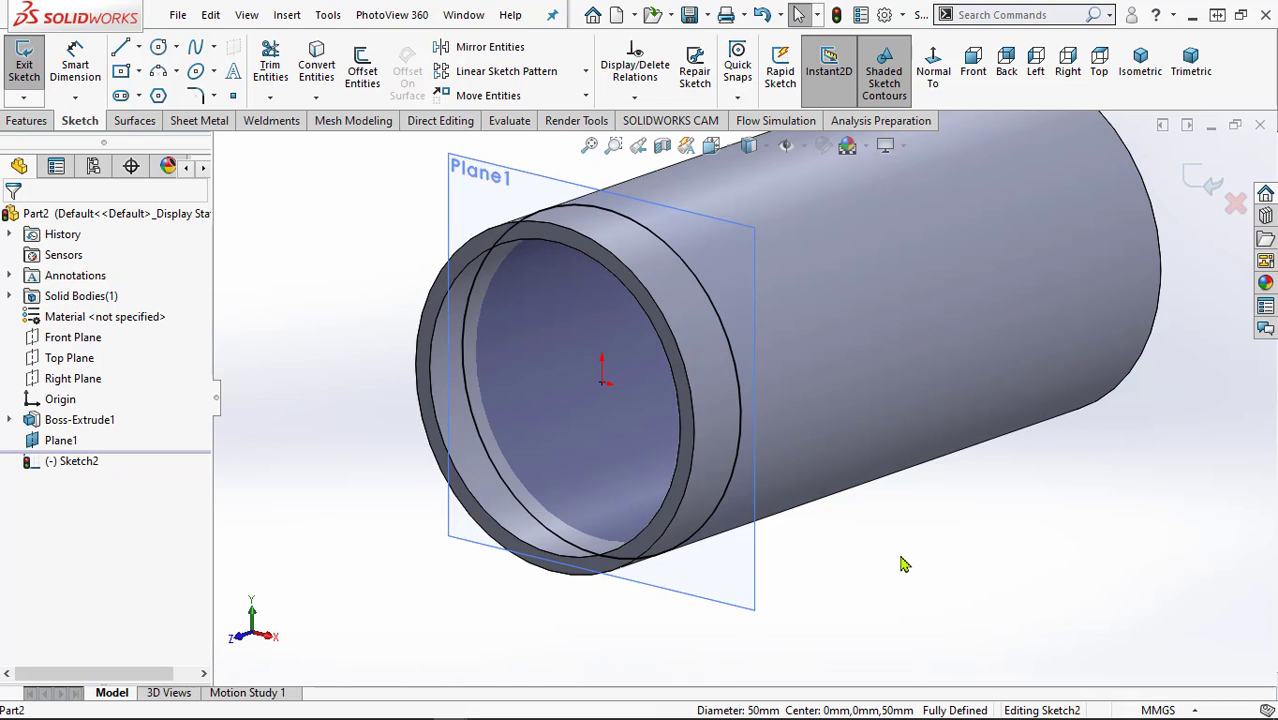
{"action": "left_click", "coordinate": [1199, 190]}
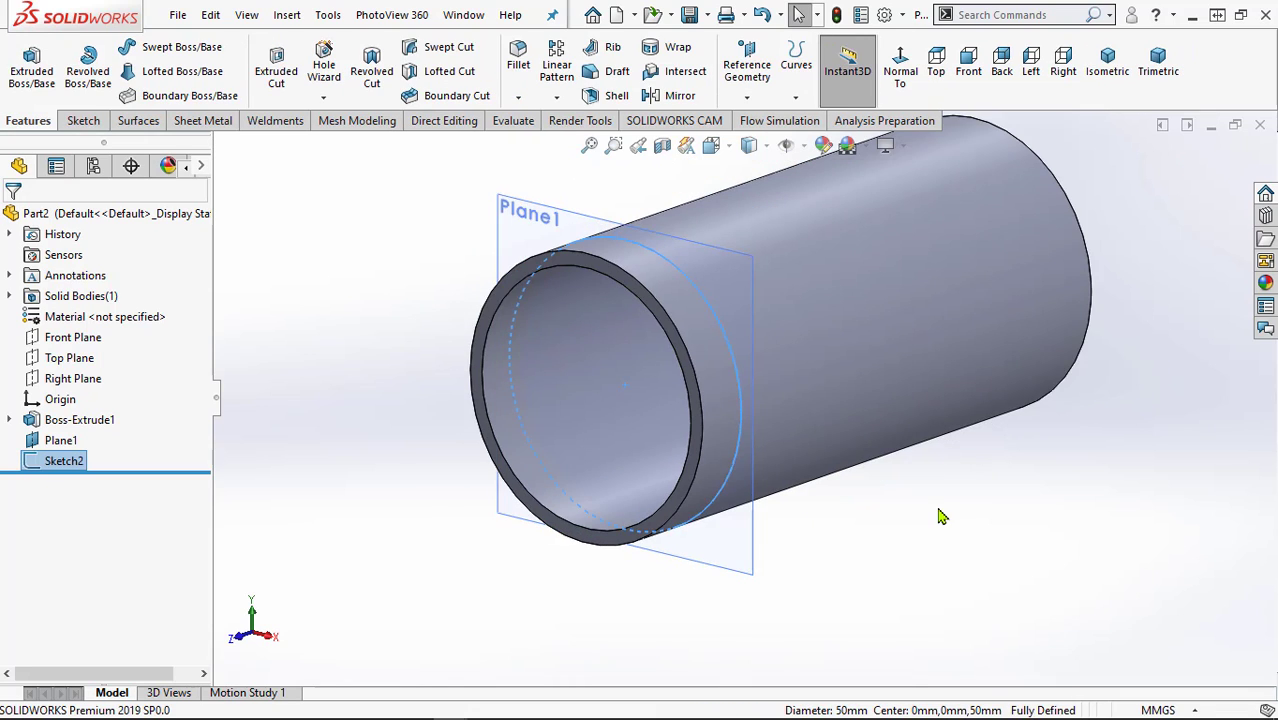
{"action": "scroll", "coordinate": [945, 375], "scroll_direction": "down", "scroll_amount": 3}
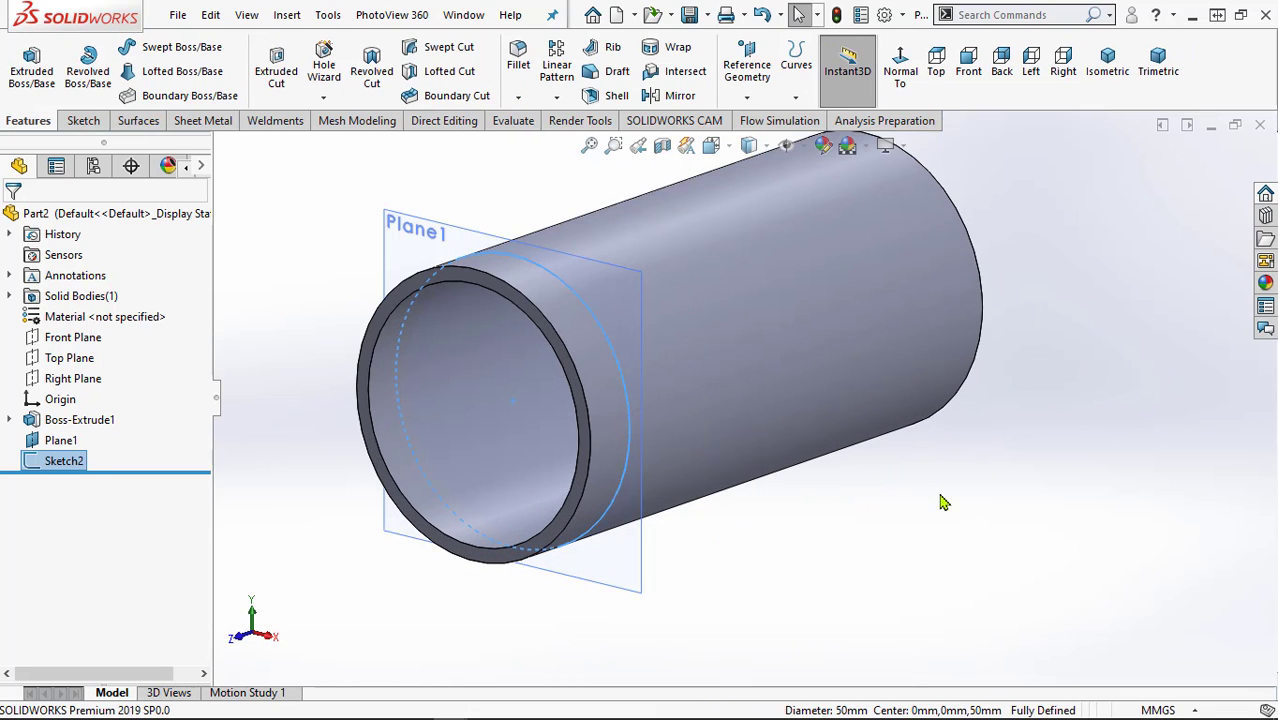
{"action": "key", "text": "Escape"}
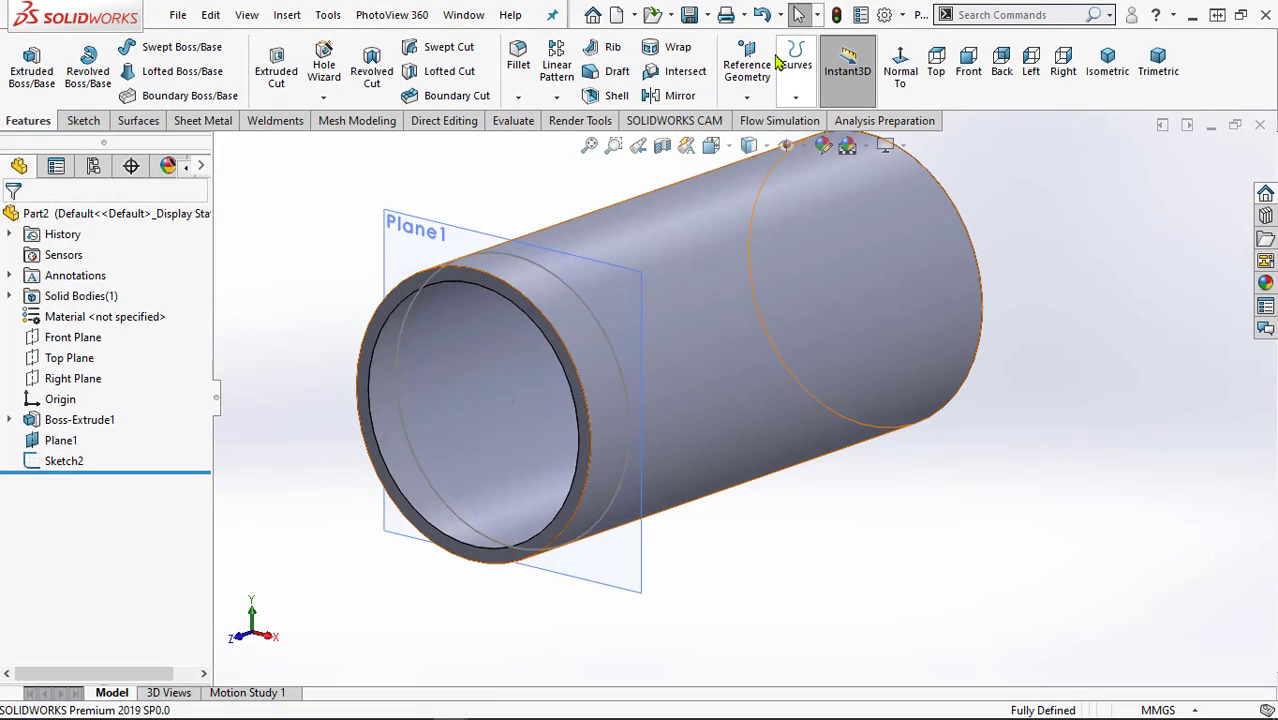
Step: Build a clockwise helix on the circle: 150 mm pitch, 0.5 revolutions, 180° start angle
{"action": "left_click", "coordinate": [797, 97]}
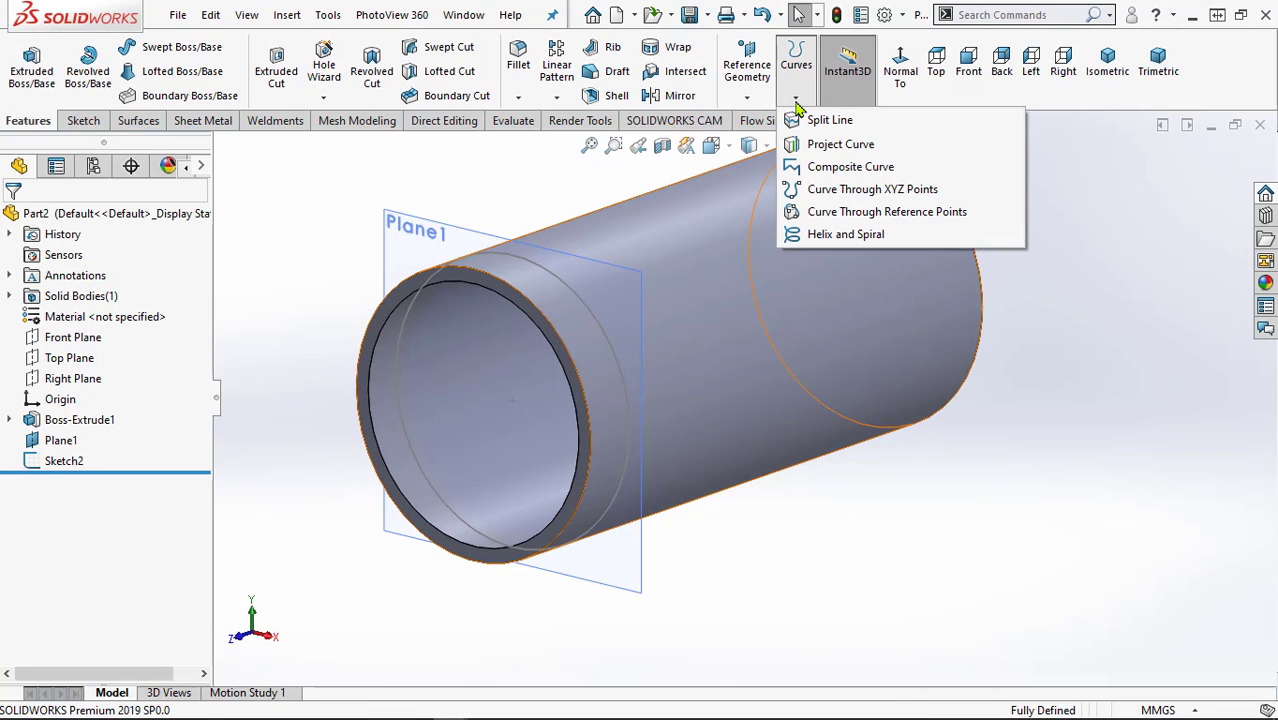
{"action": "left_click", "coordinate": [845, 234]}
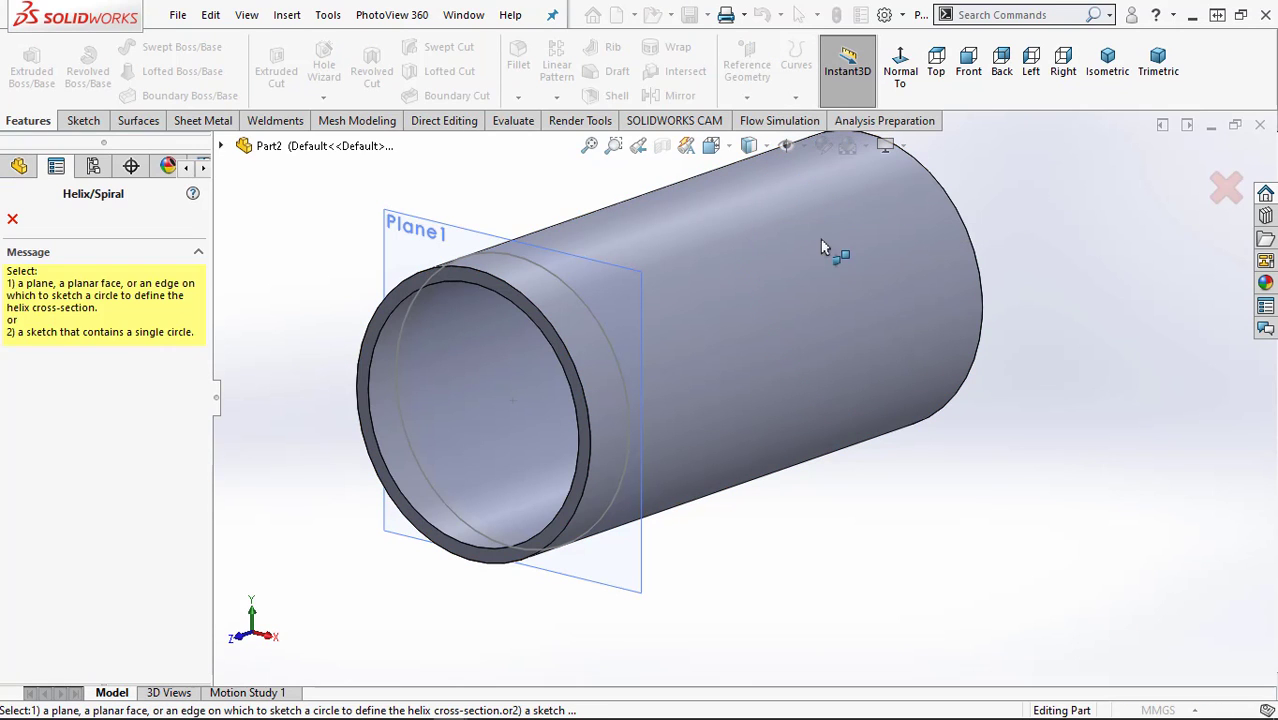
{"action": "left_click", "coordinate": [583, 311]}
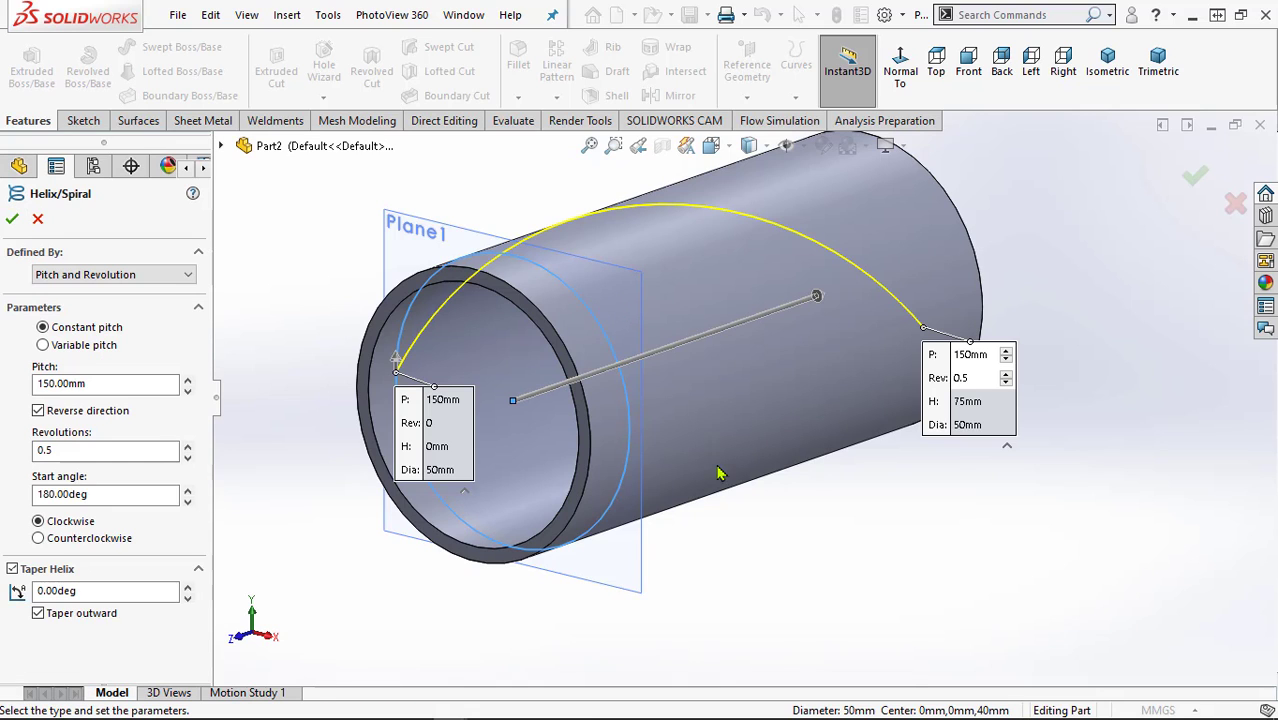
{"action": "scroll", "coordinate": [772, 548], "scroll_direction": "up", "scroll_amount": 2}
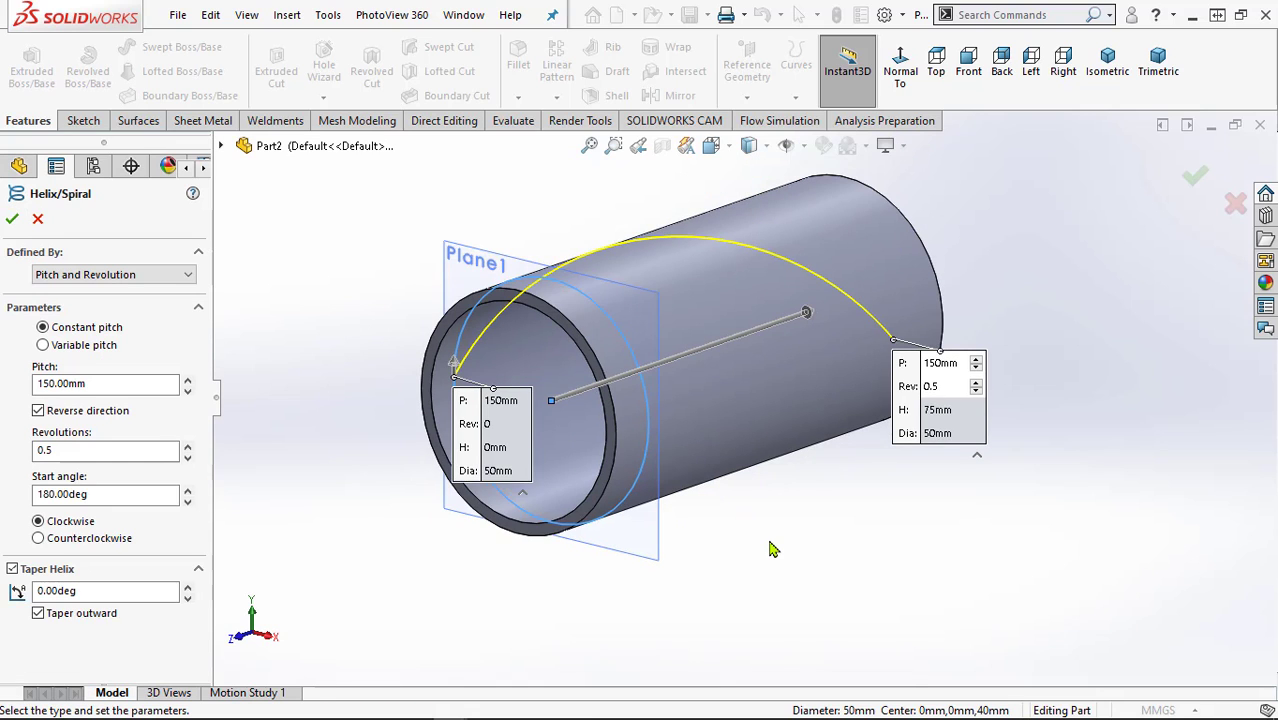
{"action": "mouse_move", "coordinate": [770, 548]}
{"action": "middle_mouse_down"}
{"action": "mouse_move", "coordinate": [722, 497]}
{"action": "mouse_move", "coordinate": [765, 531]}
{"action": "mouse_move", "coordinate": [695, 527]}
{"action": "middle_mouse_up"}
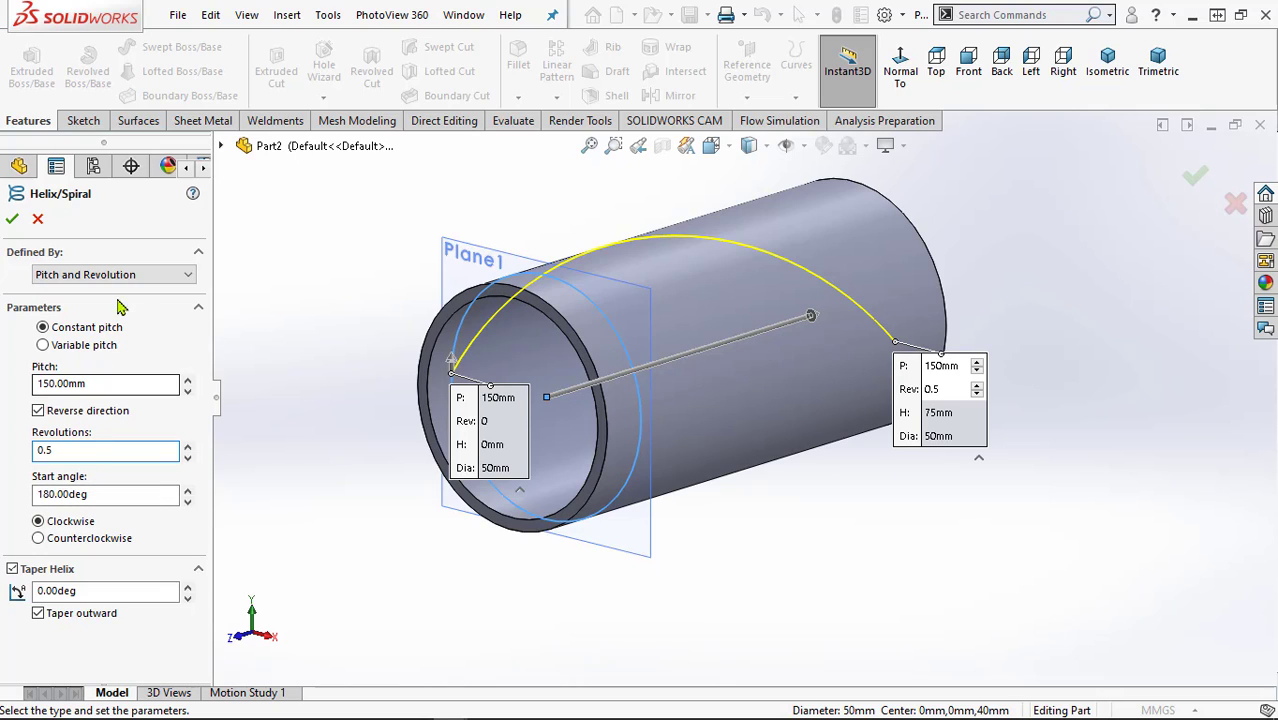
{"action": "left_click", "coordinate": [135, 276]}
{"action": "left_click", "coordinate": [135, 284]}
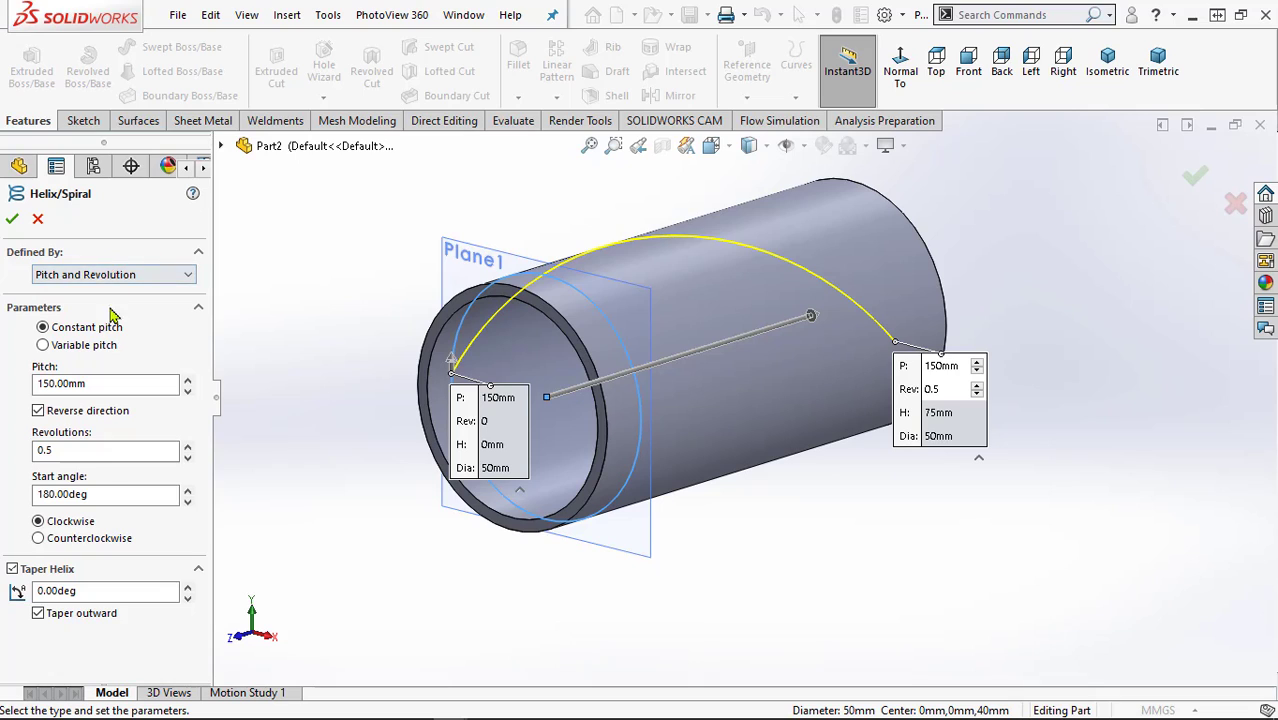
{"action": "left_click", "coordinate": [38, 539]}
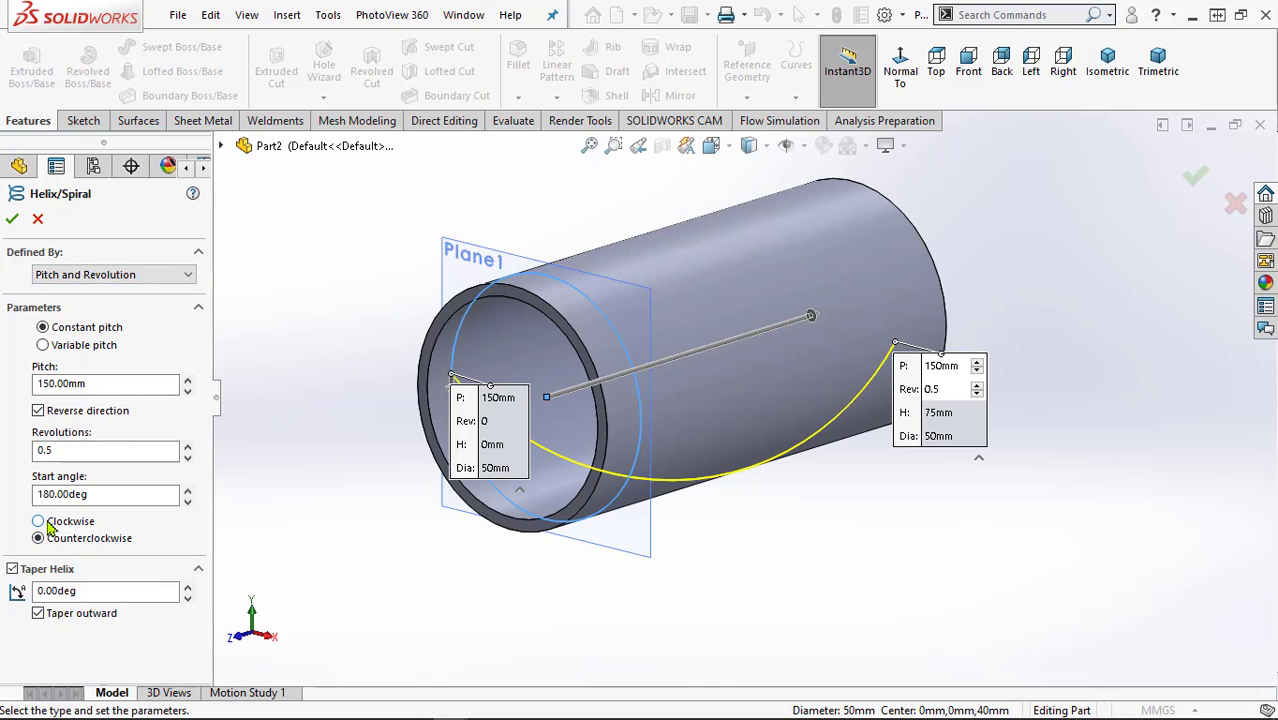
{"action": "left_click", "coordinate": [46, 523]}
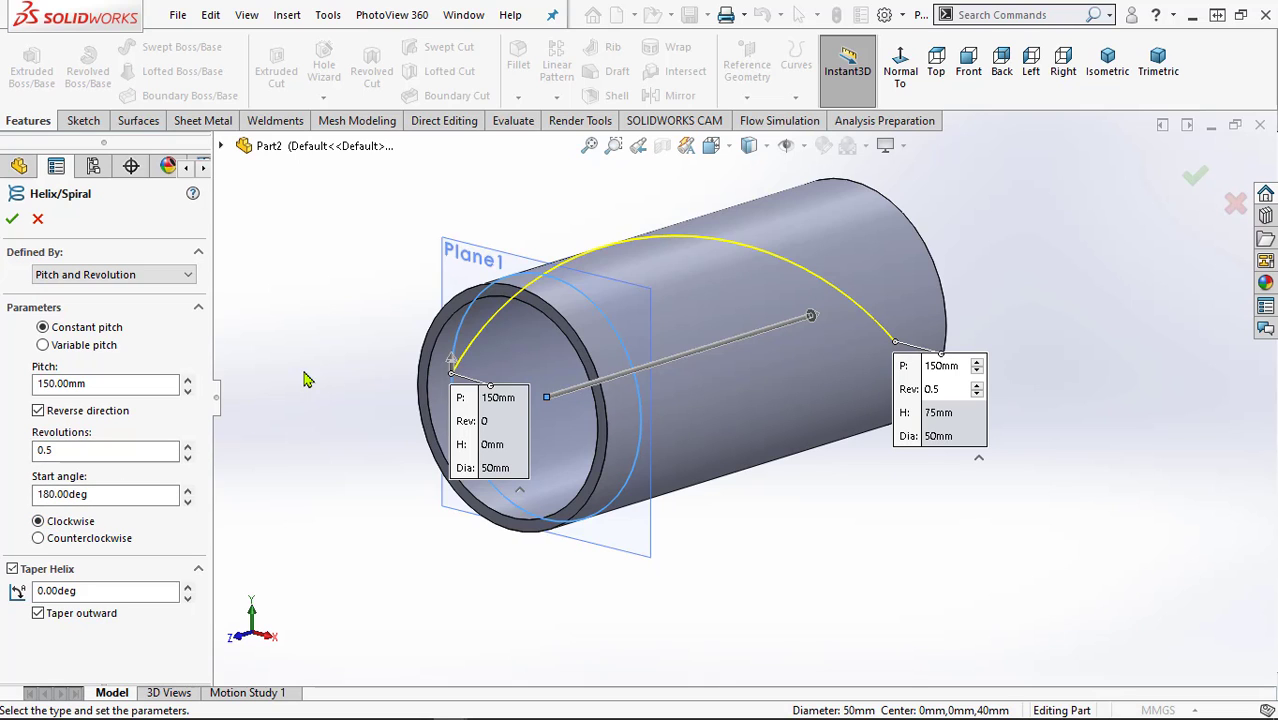
{"action": "left_click", "coordinate": [14, 222]}
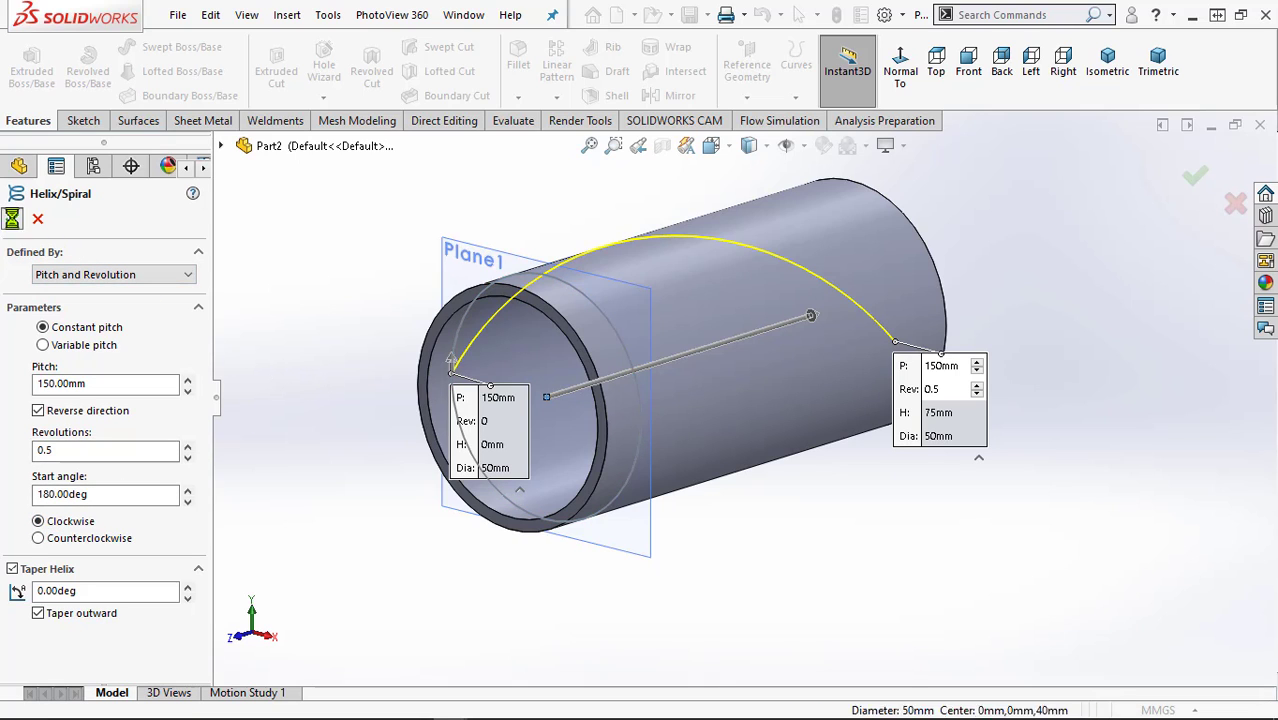
{"action": "left_click", "coordinate": [328, 354]}
Step: Hide reference Plane1
{"action": "key", "text": "z"}
{"action": "mouse_move", "coordinate": [743, 577]}
{"action": "middle_mouse_down"}
{"action": "mouse_move", "coordinate": [719, 465]}
{"action": "mouse_move", "coordinate": [719, 294]}
{"action": "mouse_move", "coordinate": [736, 294]}
{"action": "mouse_move", "coordinate": [710, 525]}
{"action": "mouse_move", "coordinate": [713, 585]}
{"action": "mouse_move", "coordinate": [725, 590]}
{"action": "middle_mouse_up"}
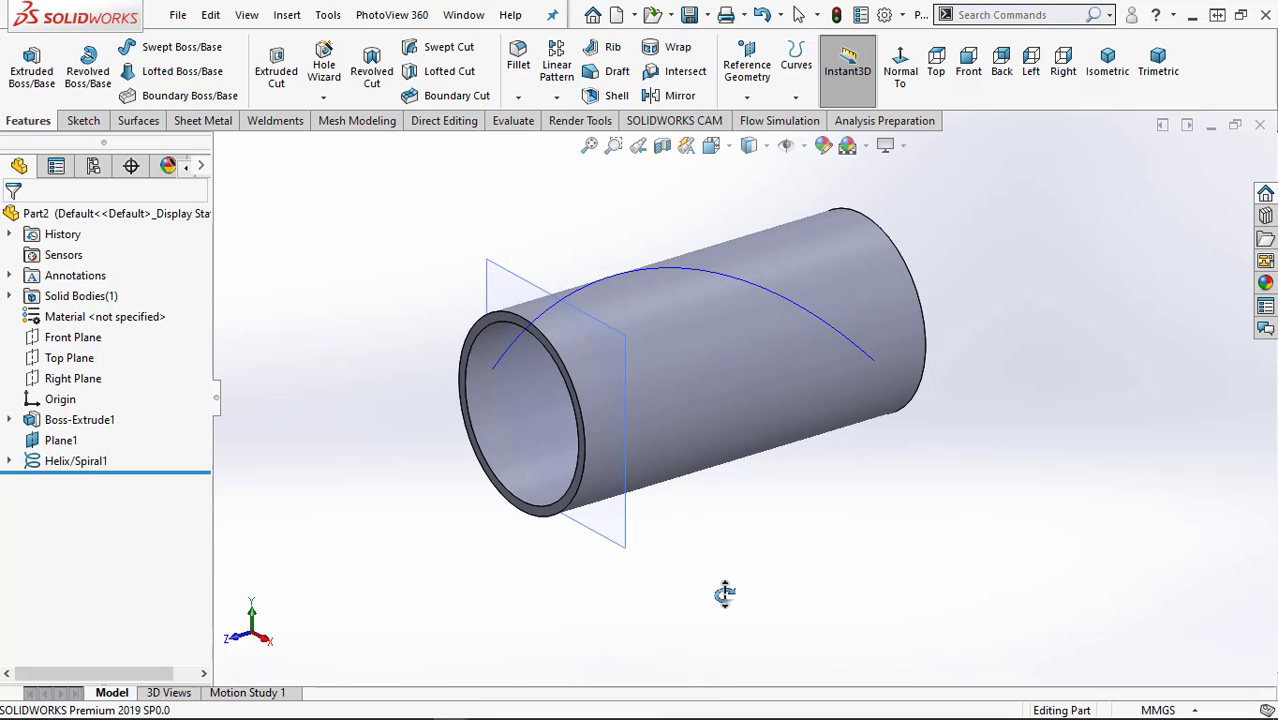
{"action": "left_click", "coordinate": [503, 289]}
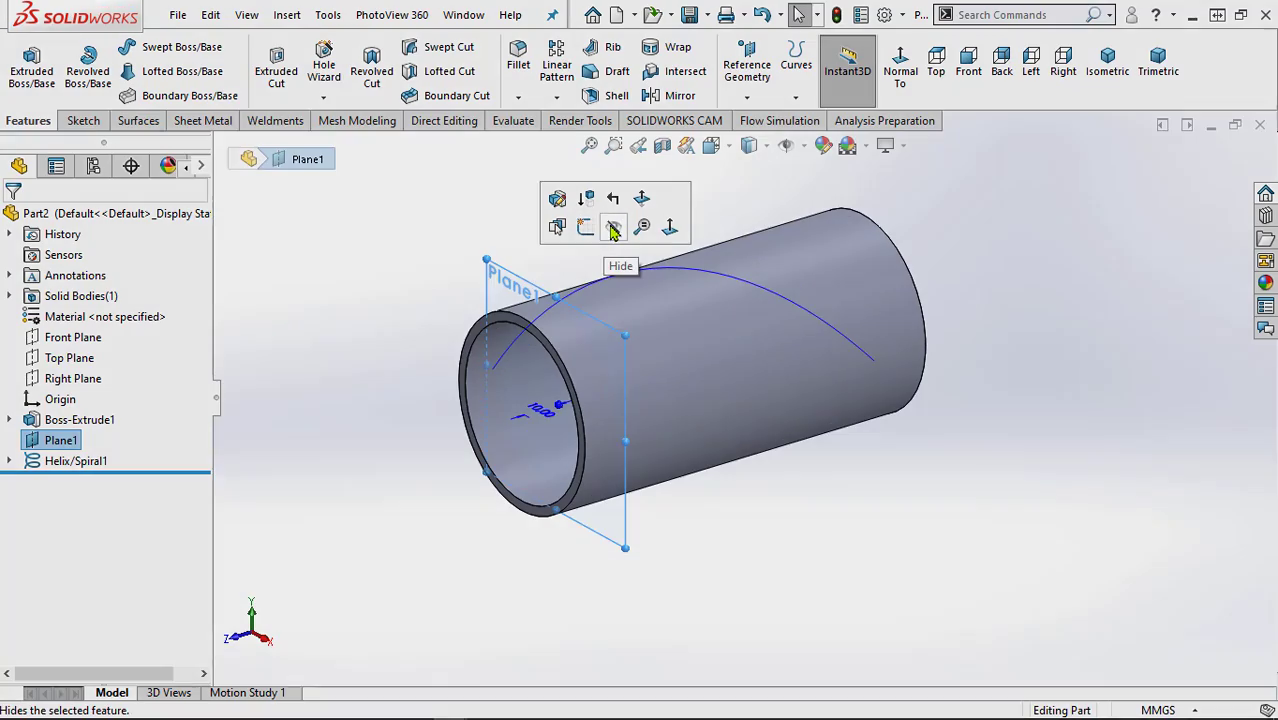
{"action": "left_click", "coordinate": [614, 227]}
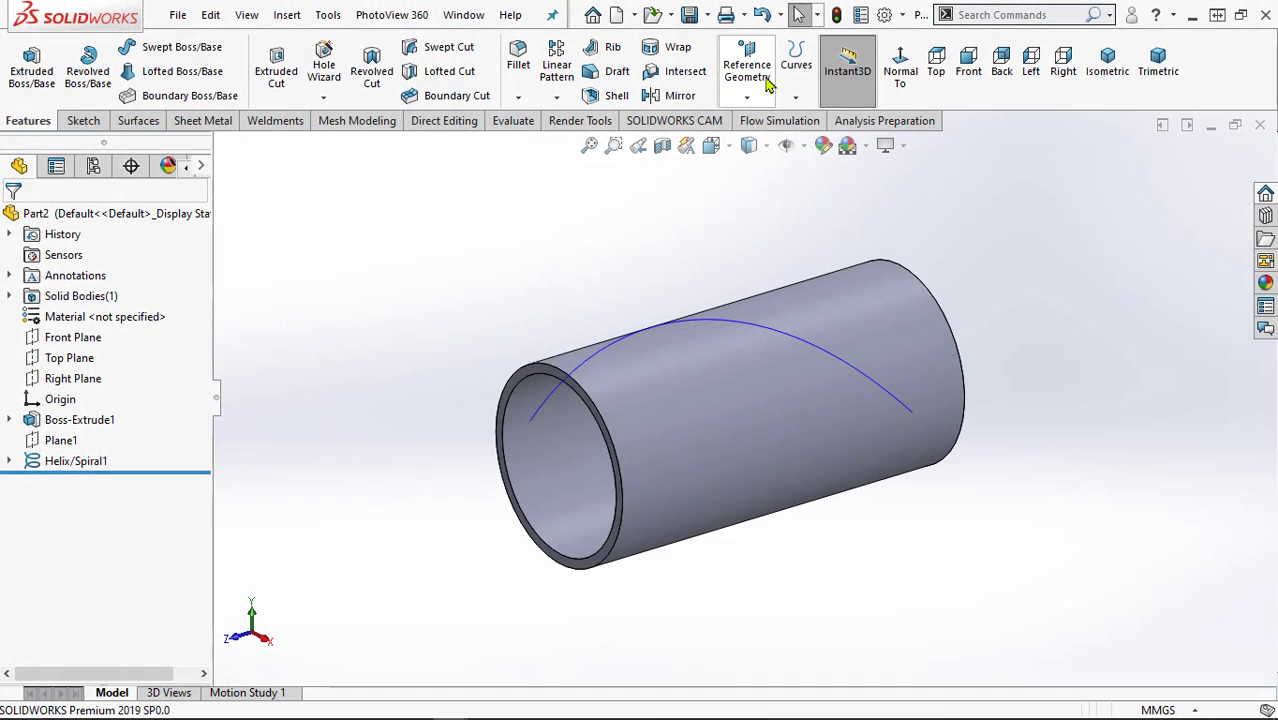
Step: Create Plane2 coincident with the helix end point and perpendicular to the helix
{"action": "left_click", "coordinate": [748, 98]}
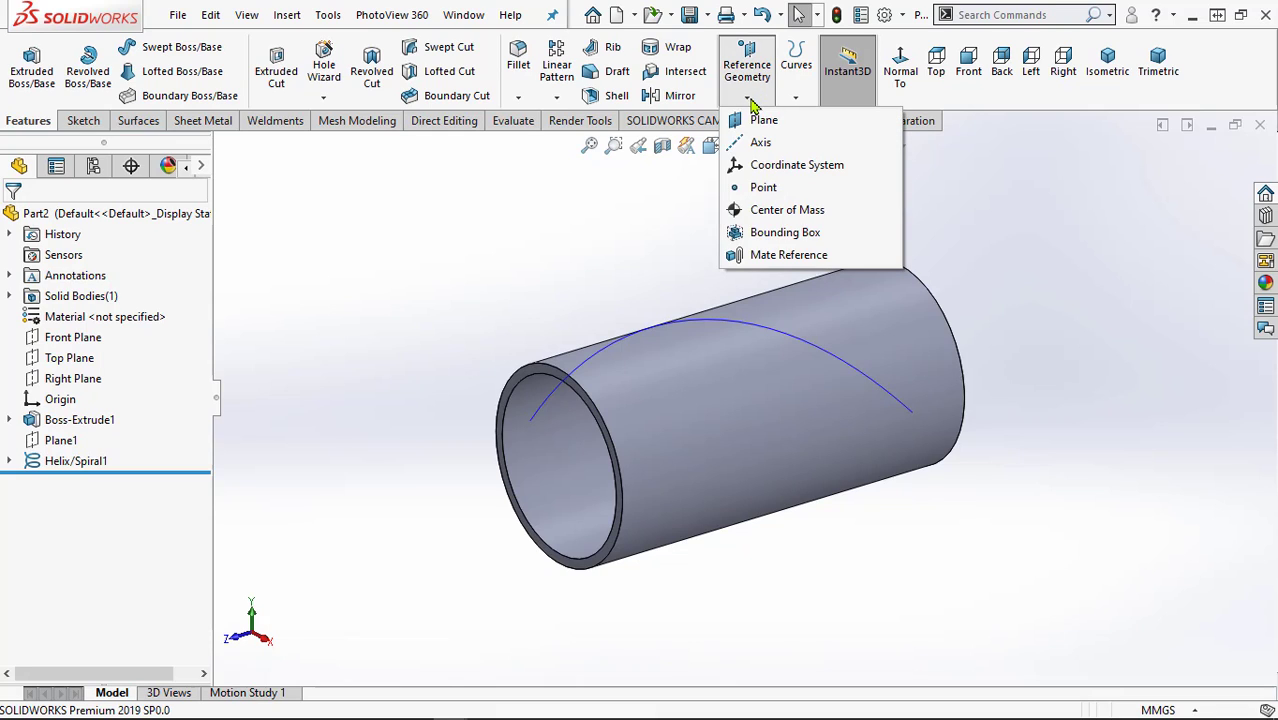
{"action": "left_click", "coordinate": [763, 120]}
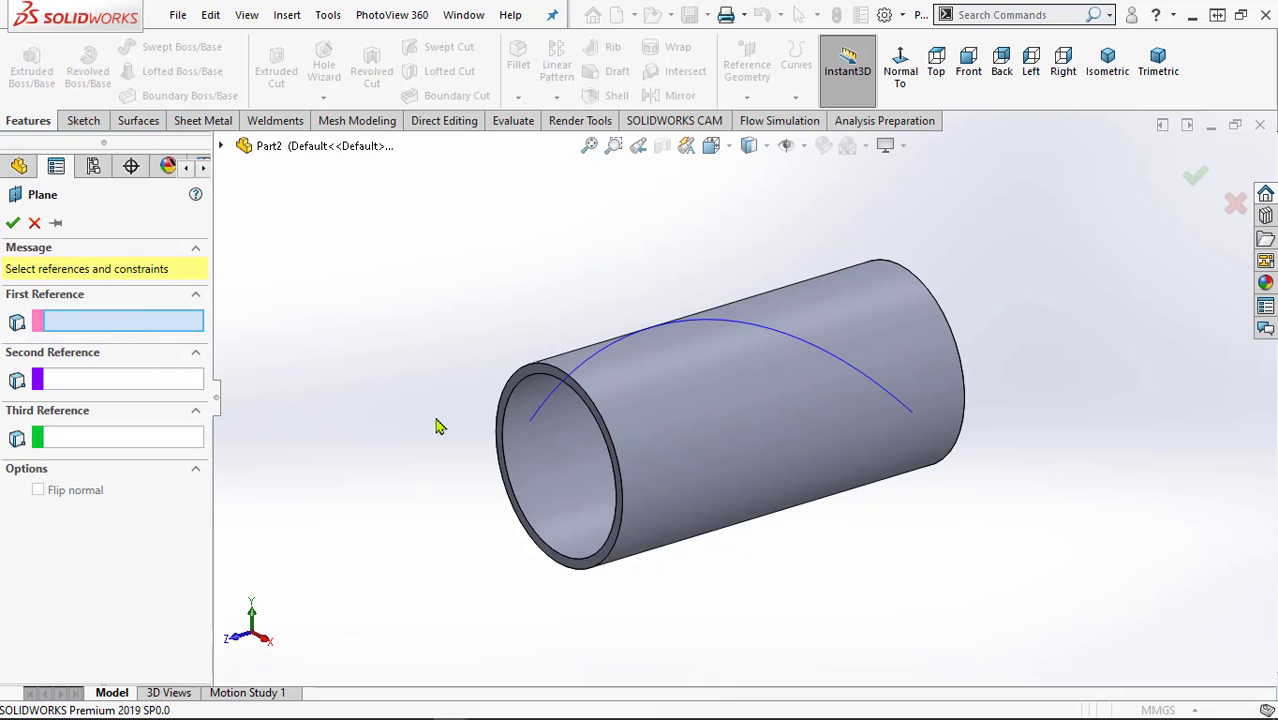
{"action": "left_click", "coordinate": [530, 423]}
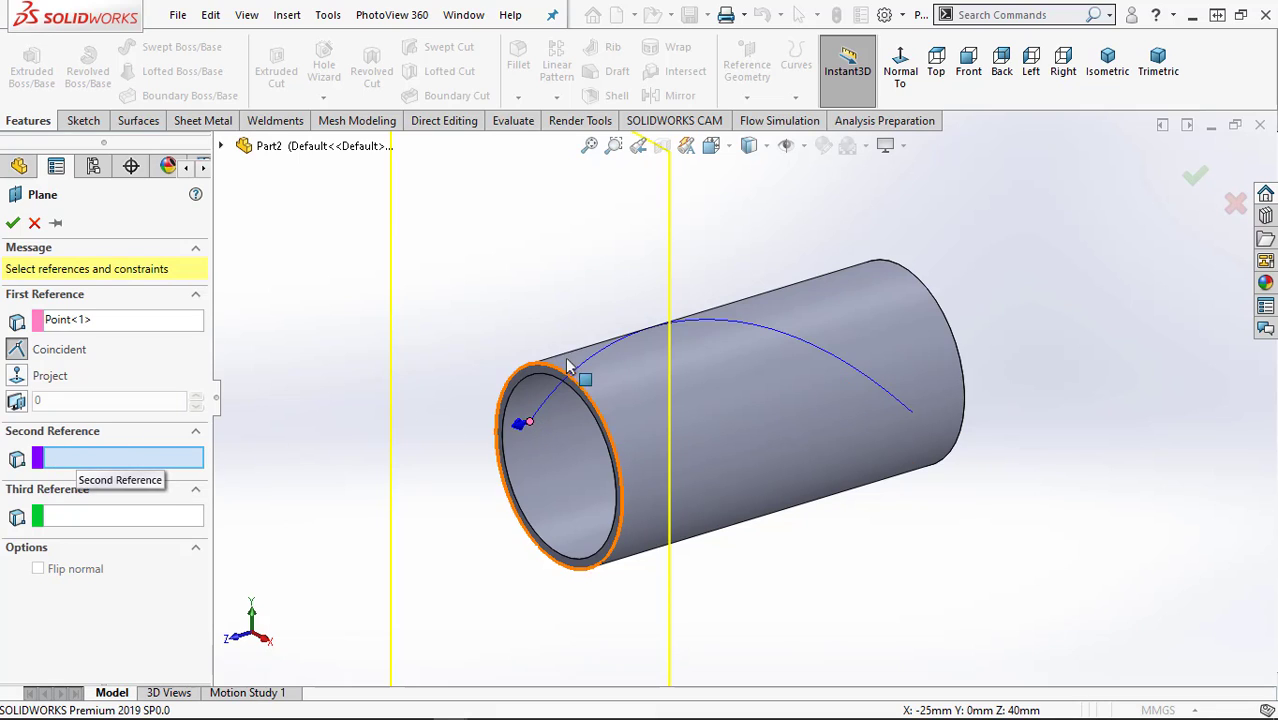
{"action": "left_click", "coordinate": [612, 354]}
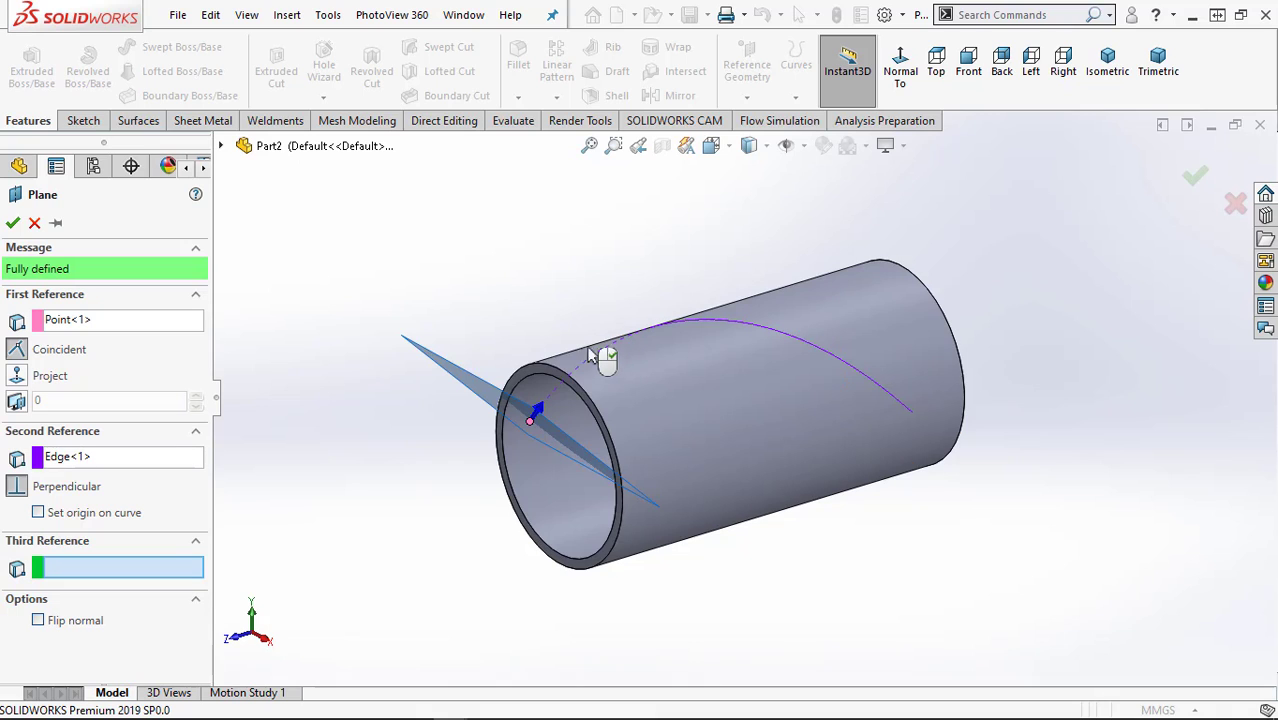
{"action": "mouse_move", "coordinate": [439, 486]}
{"action": "middle_mouse_down"}
{"action": "mouse_move", "coordinate": [438, 456]}
{"action": "mouse_move", "coordinate": [470, 420]}
{"action": "middle_mouse_up"}
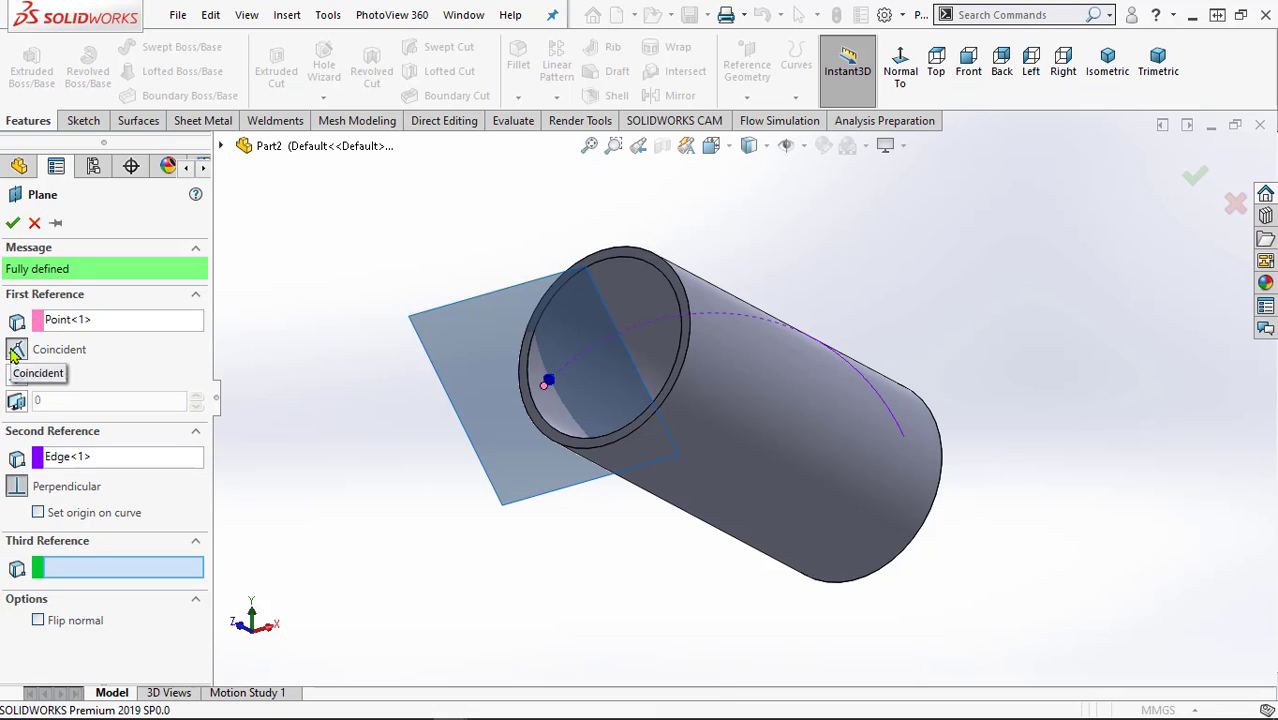
{"action": "left_click", "coordinate": [13, 223]}
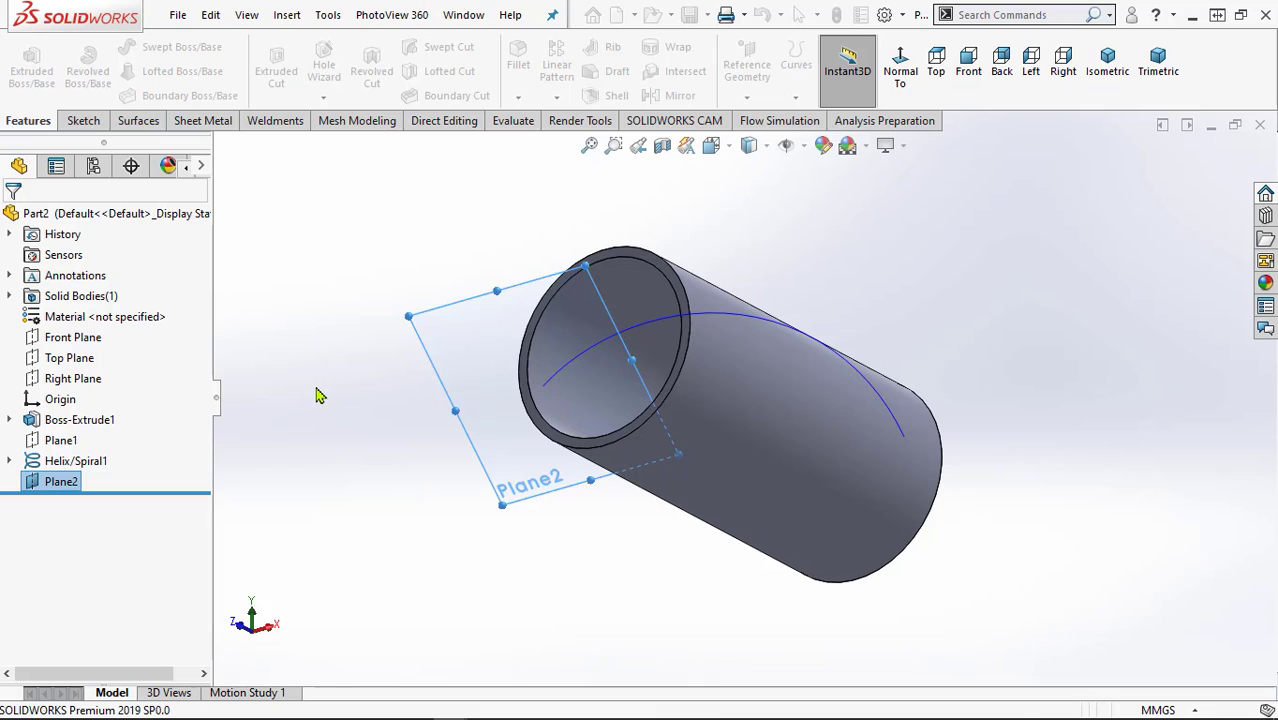
{"action": "left_click", "coordinate": [388, 446]}
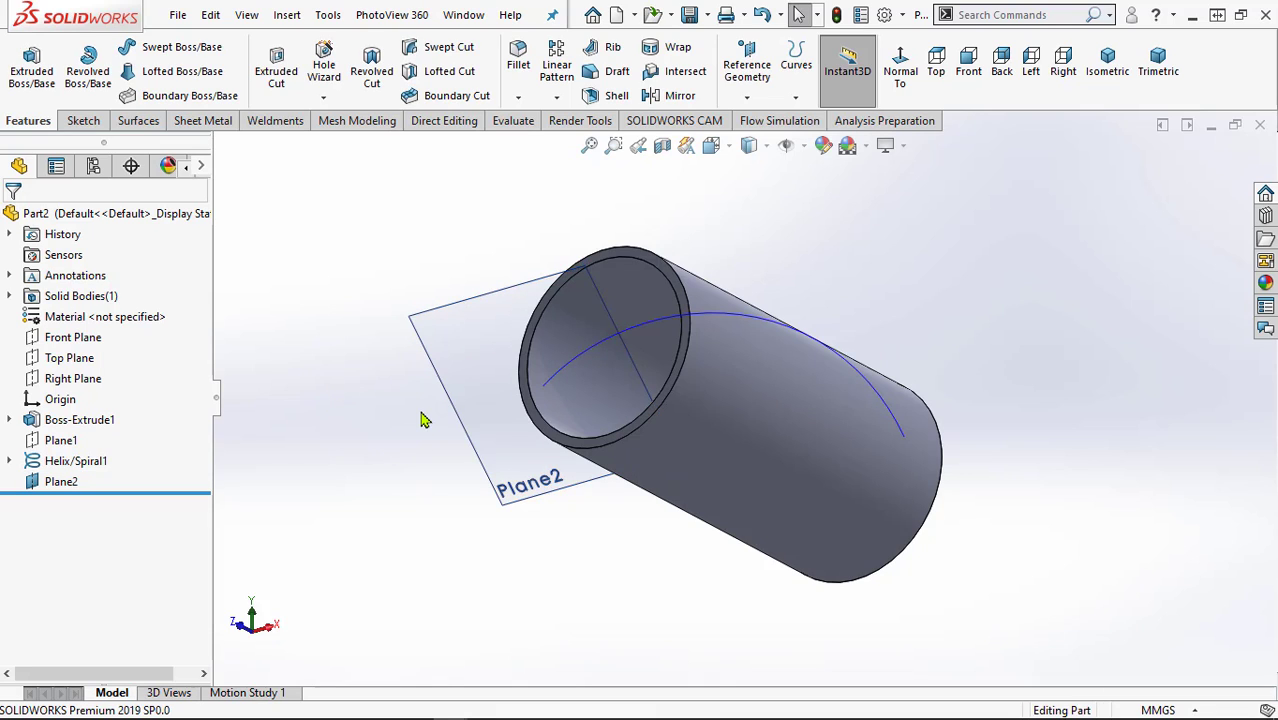
Step: Start a sketch on Plane2 and draw a vertical centerline along the tube's edge
{"action": "left_click", "coordinate": [903, 64]}
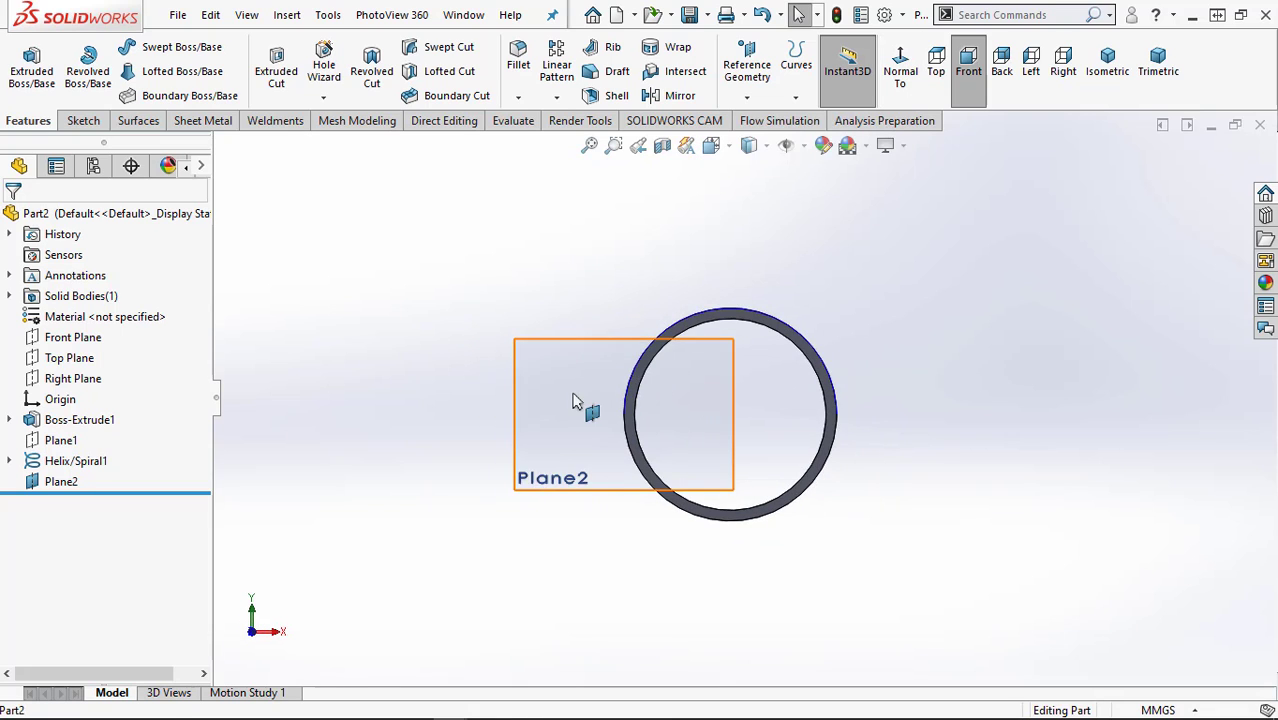
{"action": "left_click", "coordinate": [573, 400]}
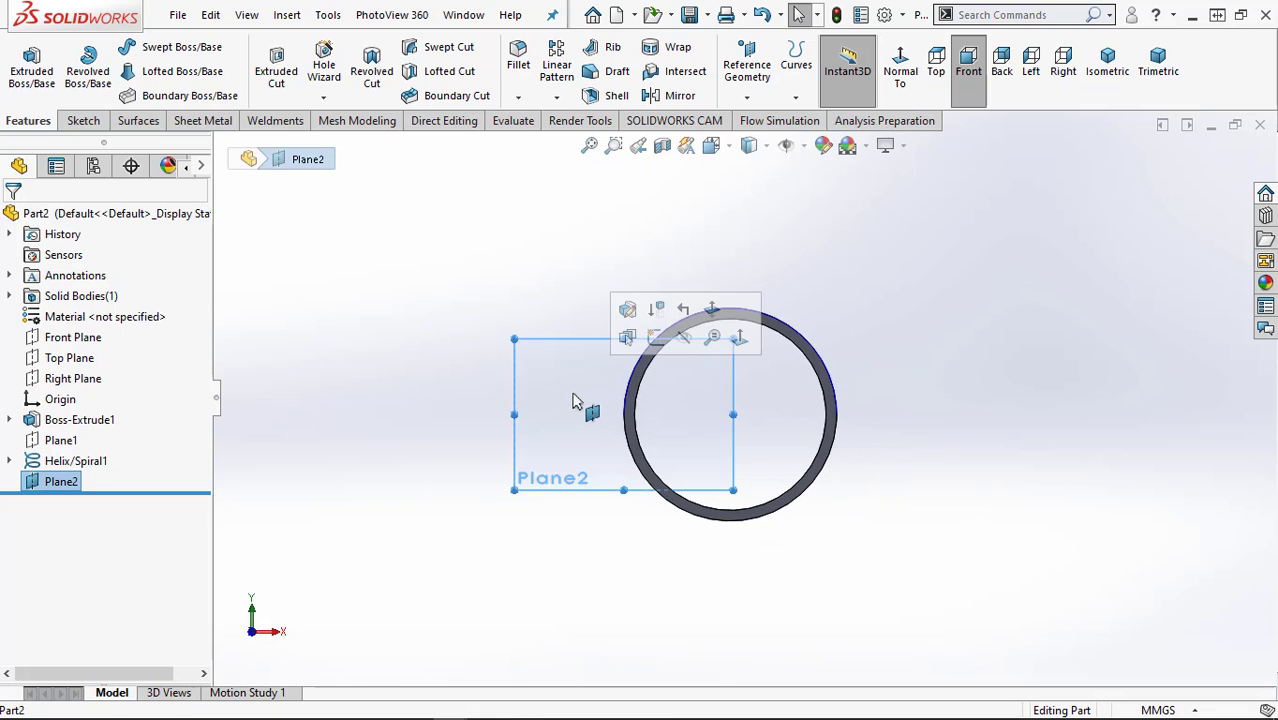
{"action": "left_click", "coordinate": [656, 340]}
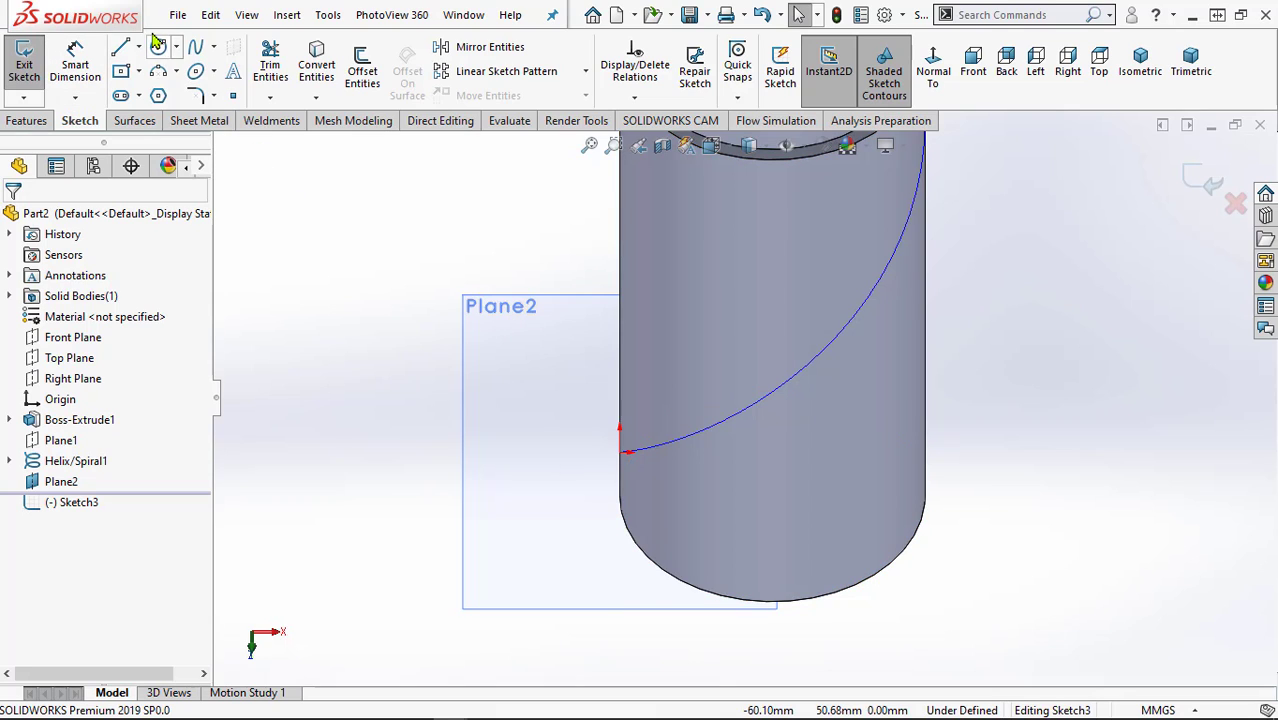
{"action": "left_click", "coordinate": [137, 50]}
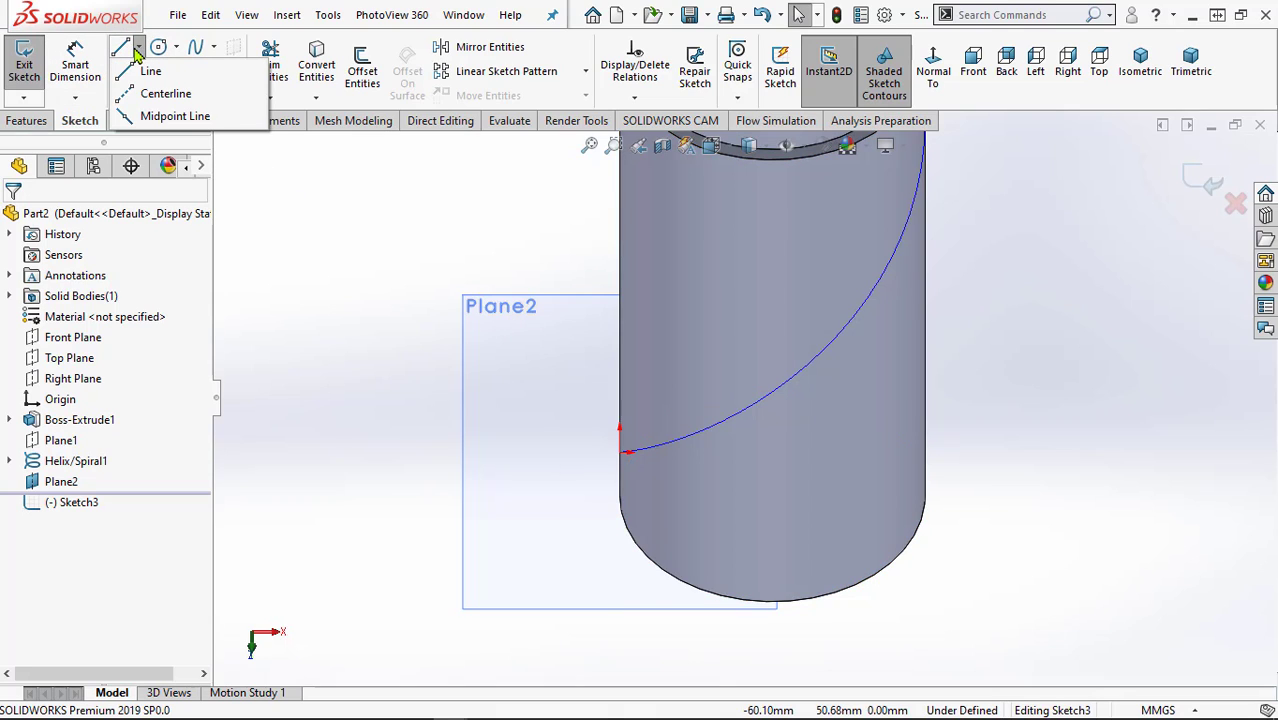
{"action": "left_click", "coordinate": [160, 94]}
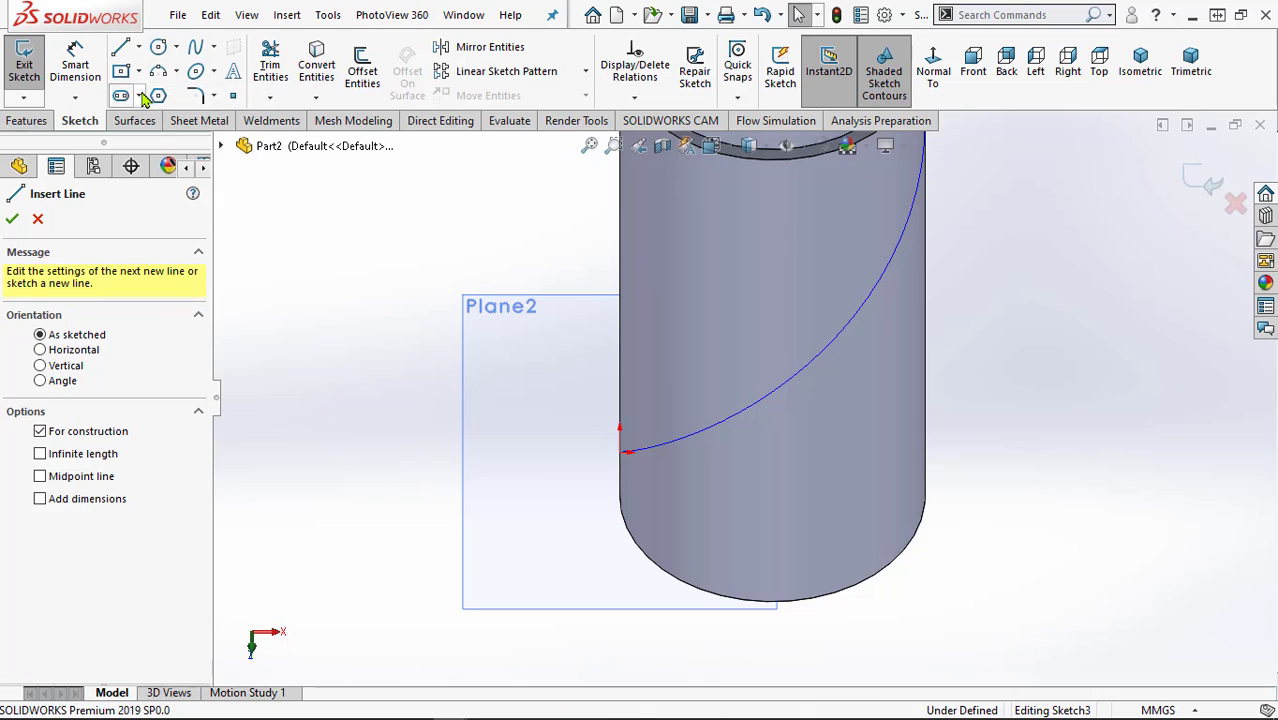
{"action": "left_click", "coordinate": [620, 477]}
{"action": "left_click", "coordinate": [621, 311]}
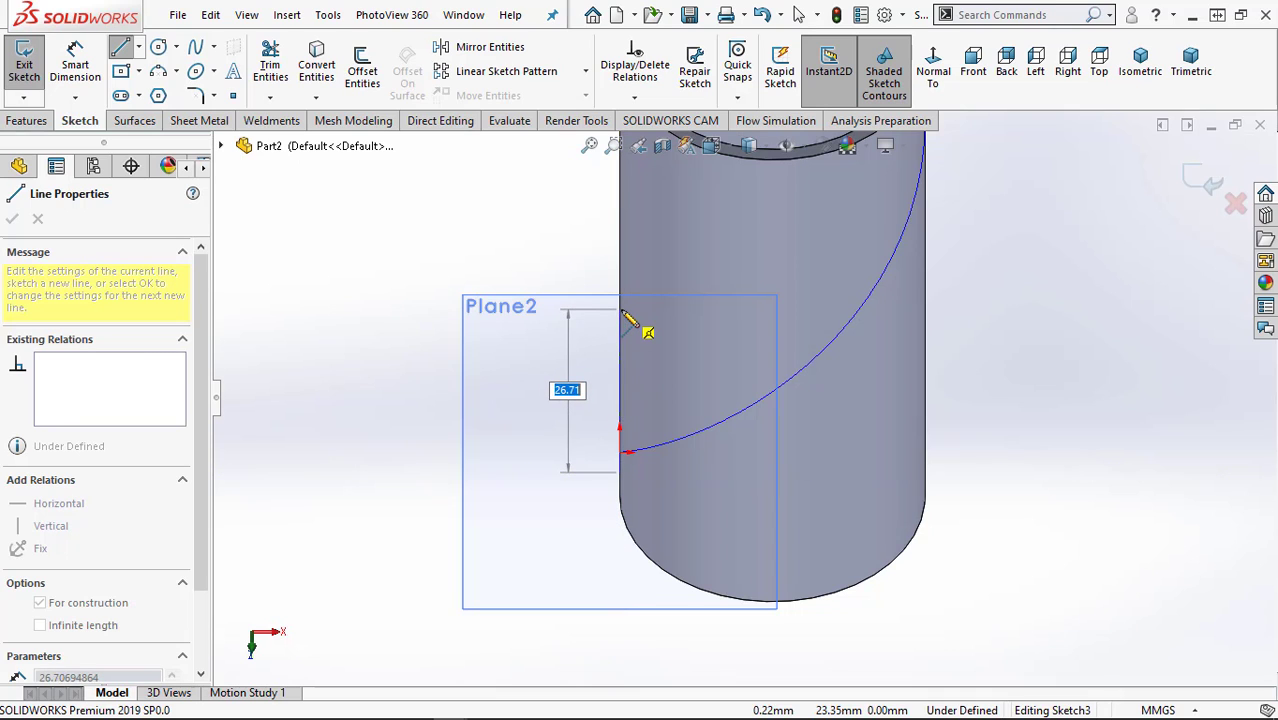
{"action": "key", "text": "Return"}
{"action": "key", "text": "Escape"}
{"action": "key", "text": "Escape"}
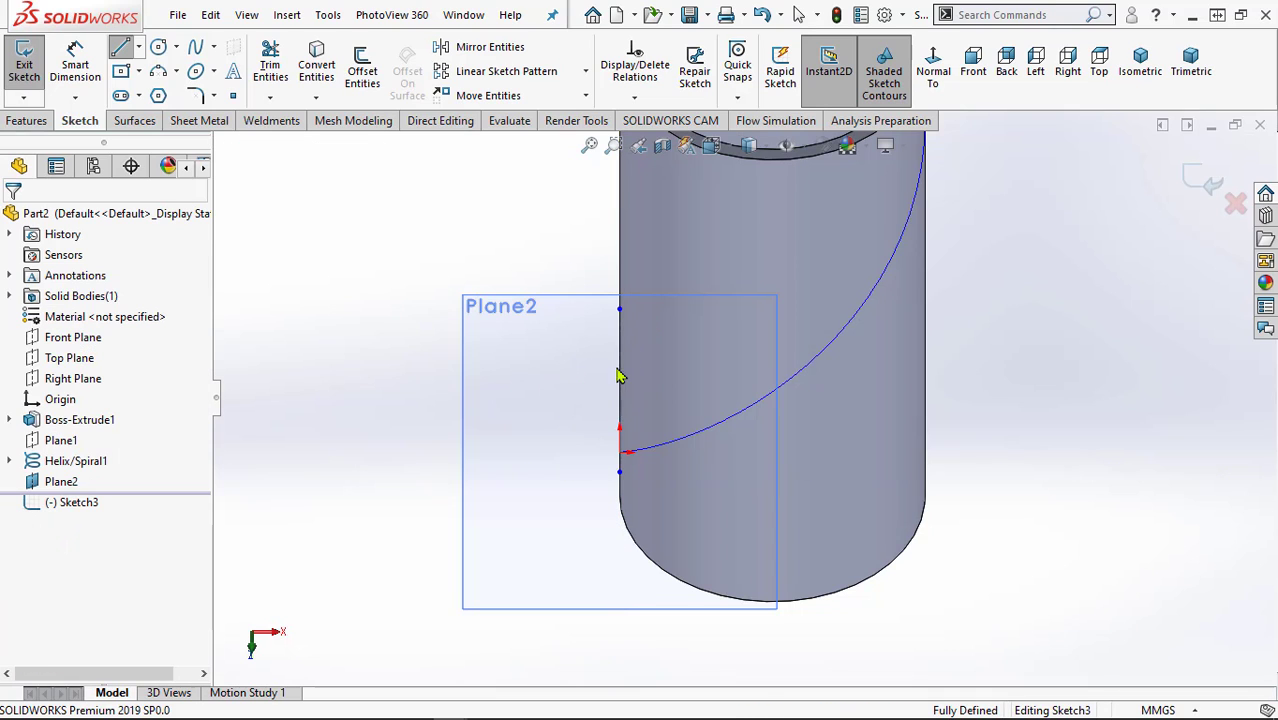
{"action": "scroll", "coordinate": [625, 472], "scroll_direction": "down", "scroll_amount": 2}
{"action": "scroll", "coordinate": [687, 463], "scroll_direction": "down", "scroll_amount": 2}
{"action": "scroll", "coordinate": [687, 463], "scroll_direction": "down", "scroll_amount": 2}
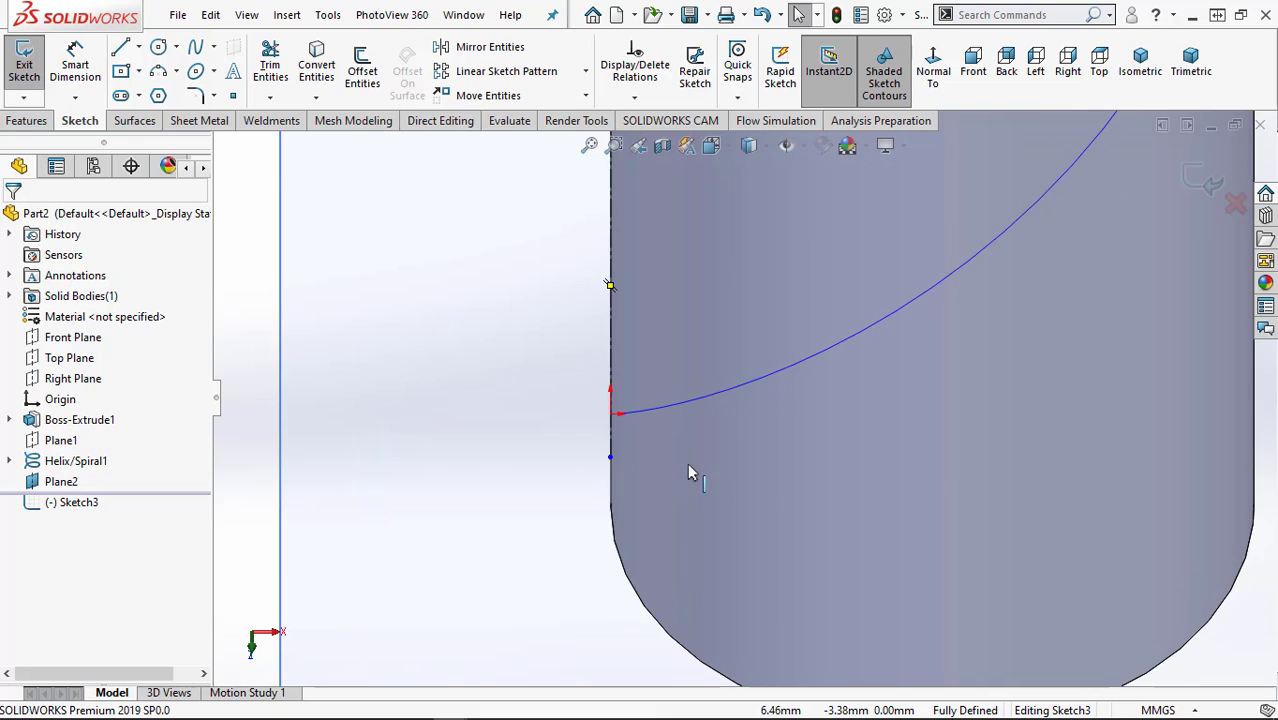
{"action": "scroll", "coordinate": [688, 472], "scroll_direction": "down", "scroll_amount": 1}
{"action": "scroll", "coordinate": [686, 471], "scroll_direction": "down", "scroll_amount": 1}
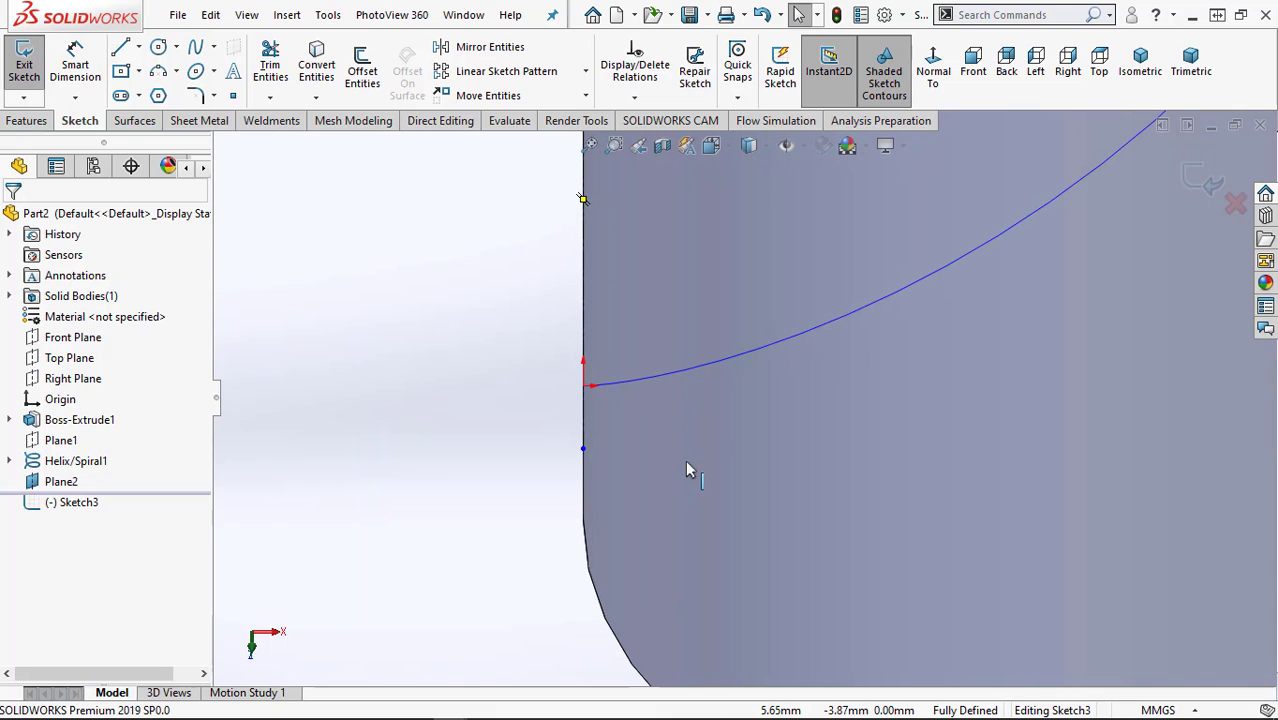
Step: Pierce the sketch point onto the helix, fully defining Sketch3
{"action": "left_click", "coordinate": [584, 450]}
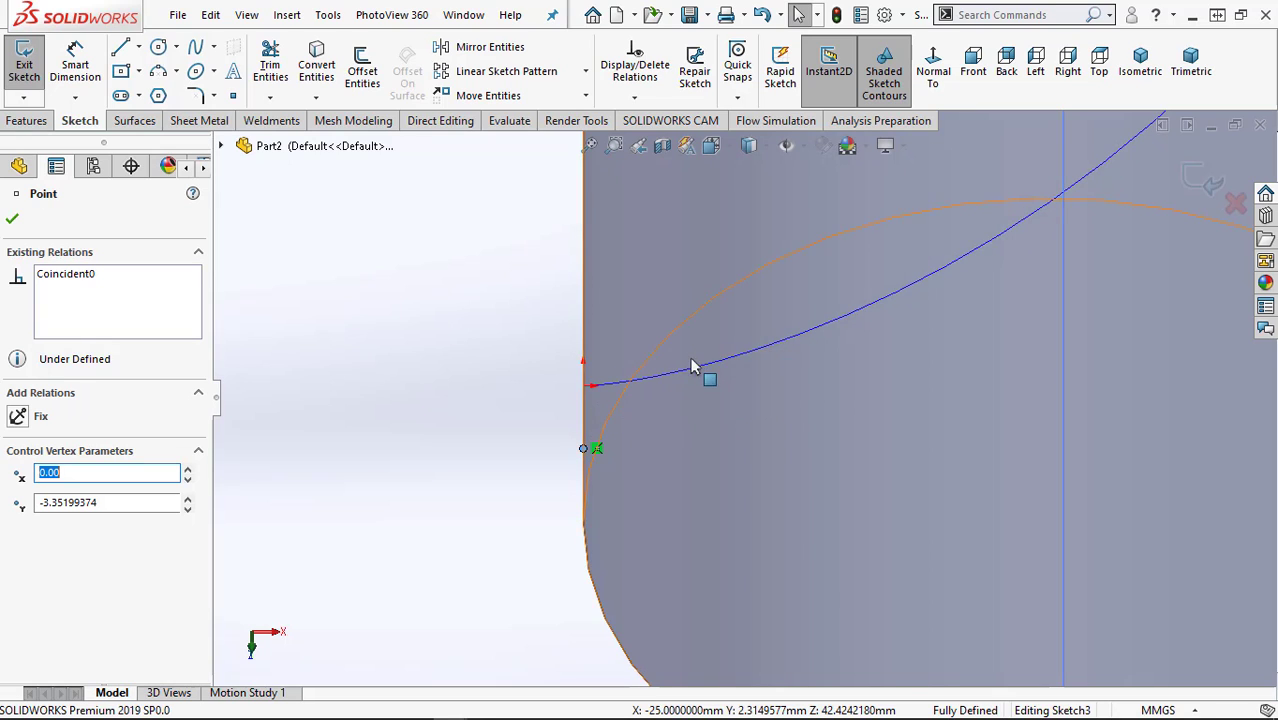
{"action": "key", "text": "Escape"}
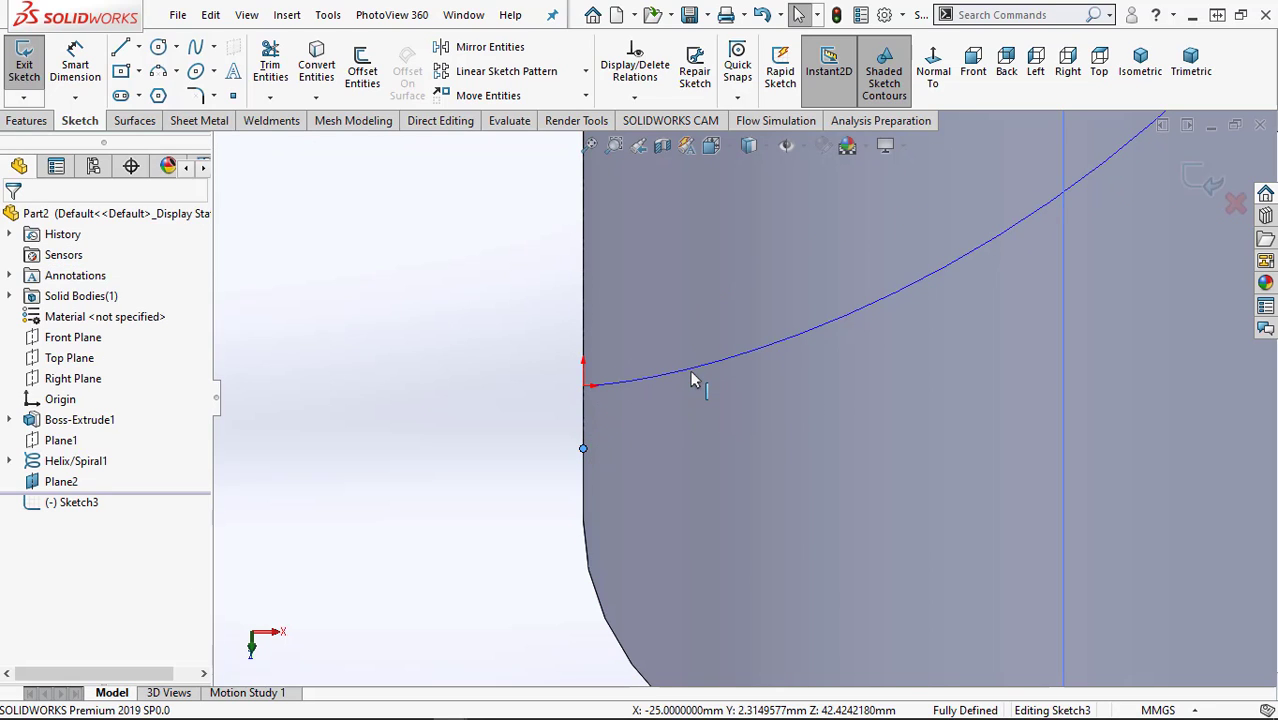
{"action": "left_click", "coordinate": [691, 374], "text": "ctrl"}
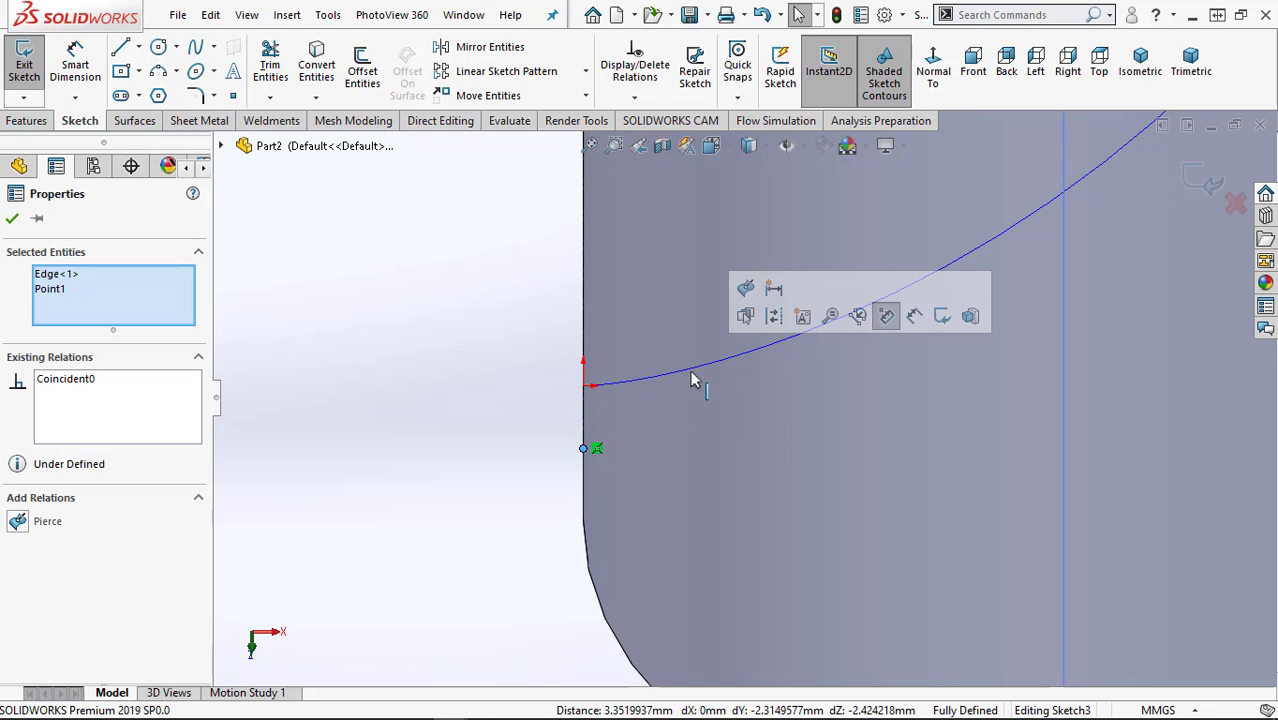
{"action": "left_click", "coordinate": [17, 525]}
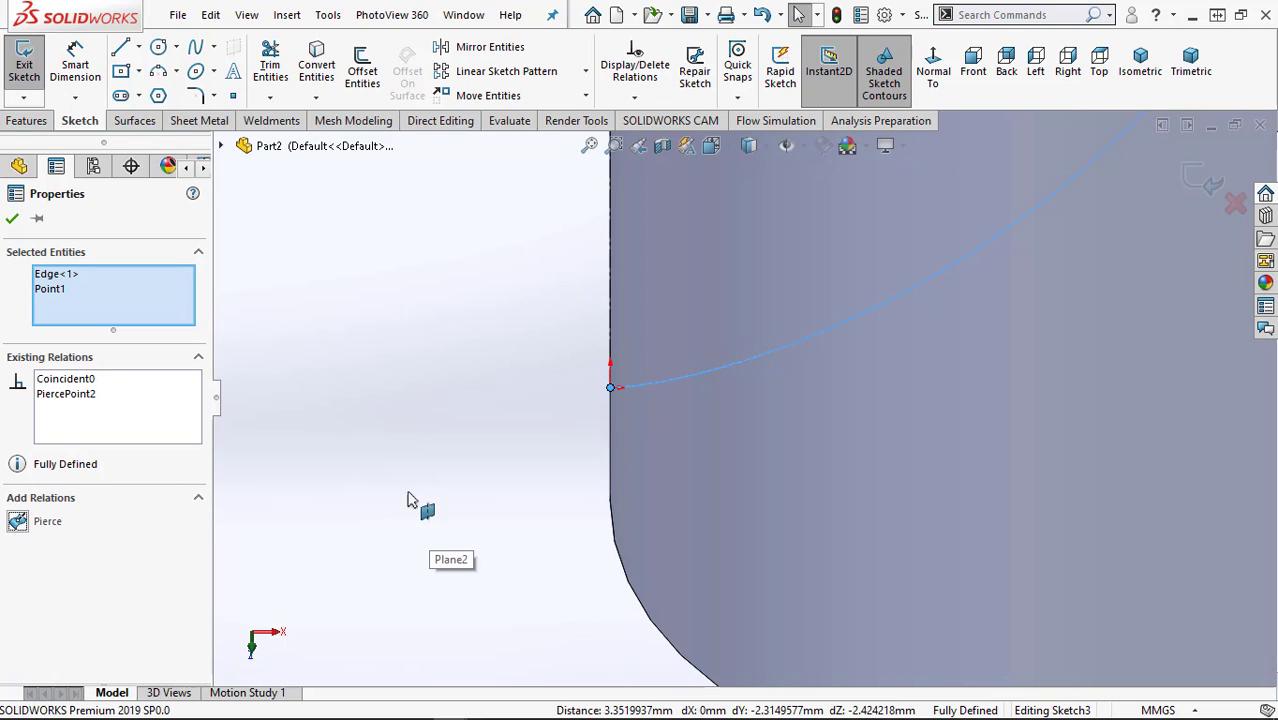
{"action": "left_click", "coordinate": [13, 221]}
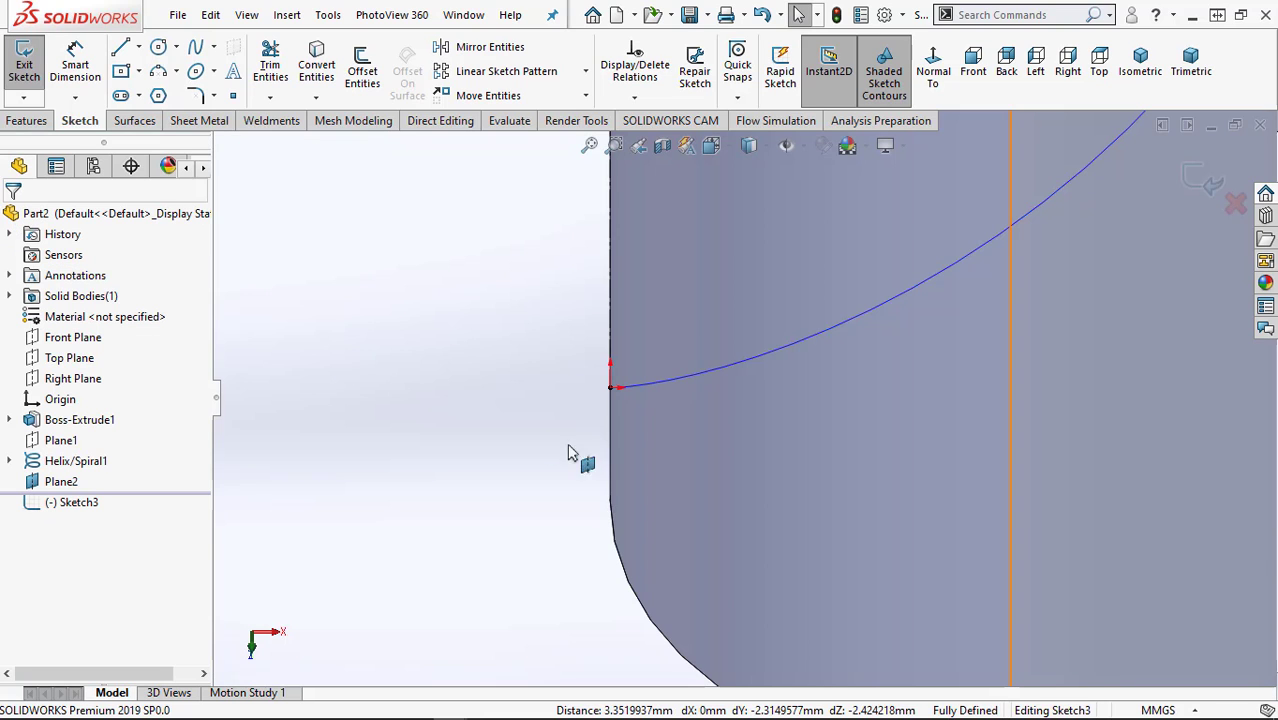
{"action": "key", "text": "z"}
{"action": "key", "text": "z"}
{"action": "key", "text": "z"}
{"action": "scroll", "coordinate": [850, 260], "scroll_direction": "down", "scroll_amount": 3}
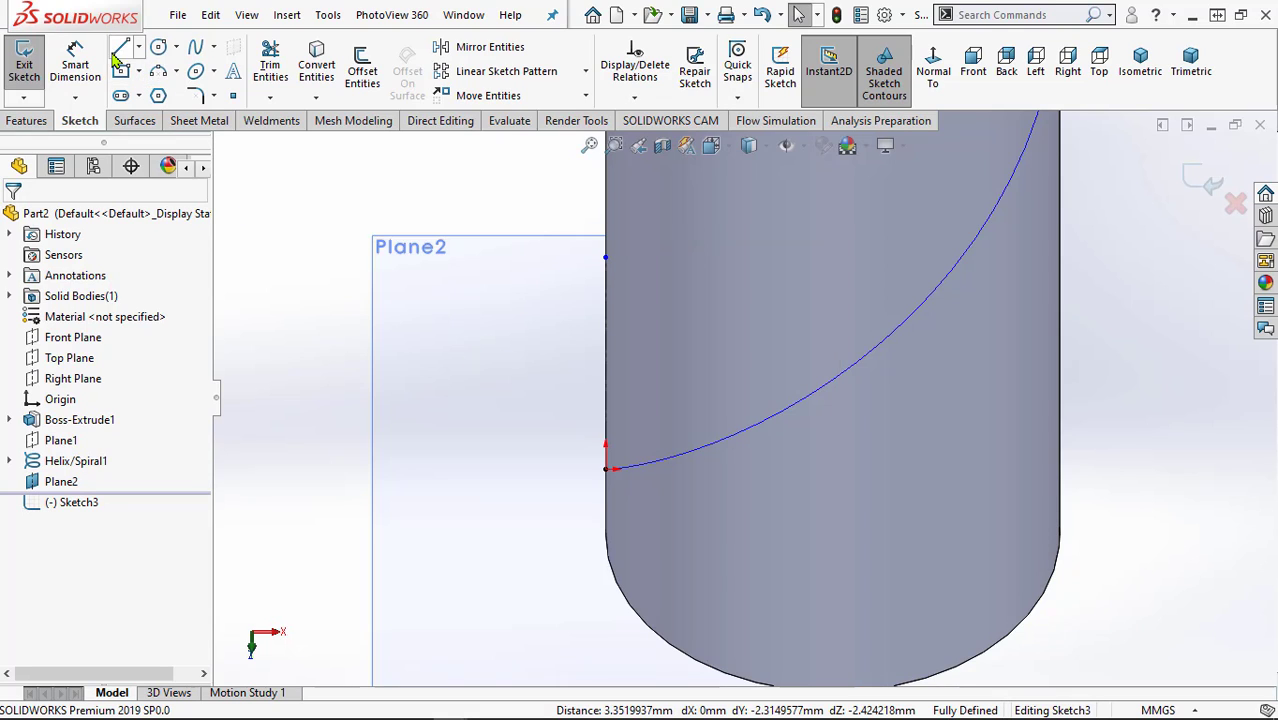
Step: Draw a center rectangle beside the helix's starting point
{"action": "left_click", "coordinate": [139, 71]}
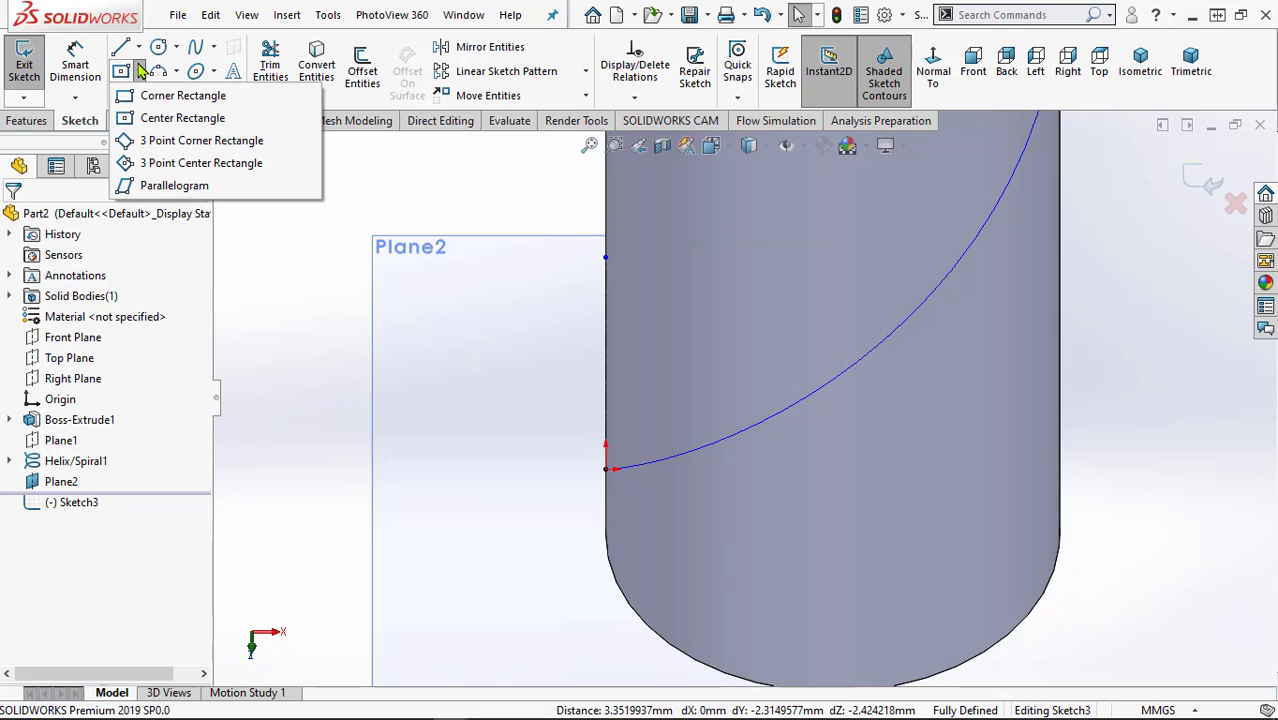
{"action": "left_click", "coordinate": [149, 120]}
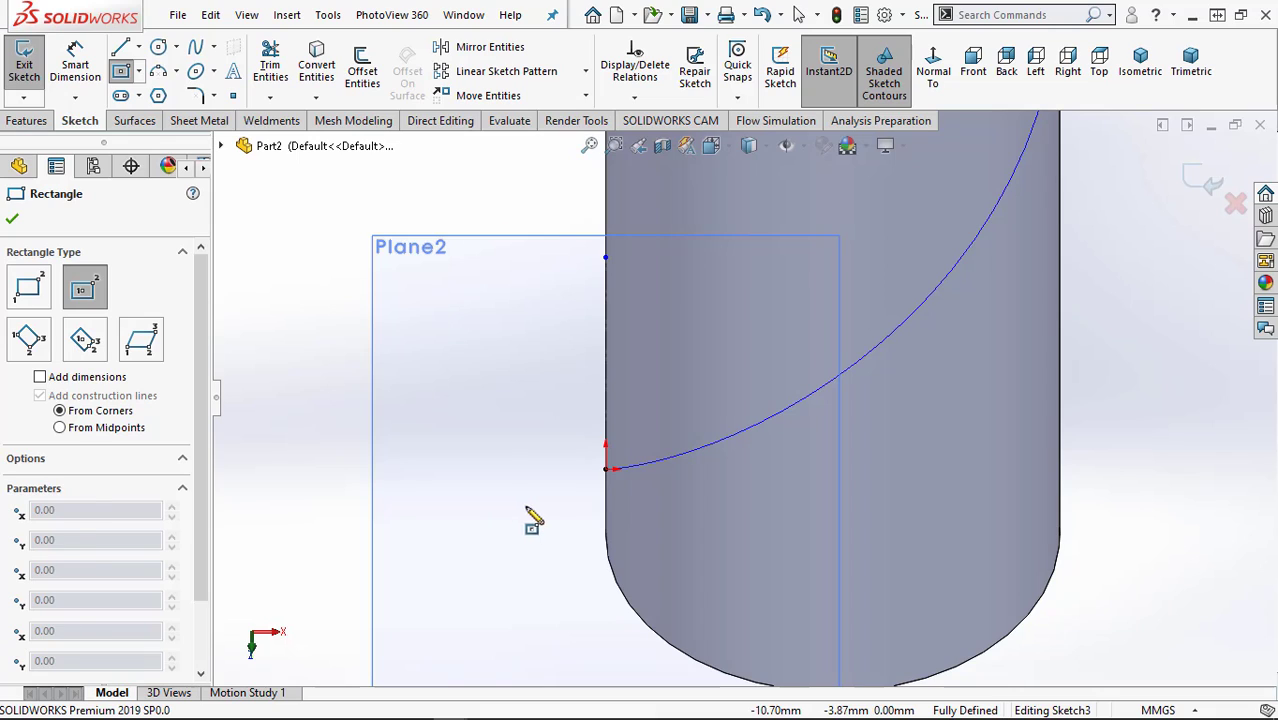
{"action": "left_click", "coordinate": [500, 500]}
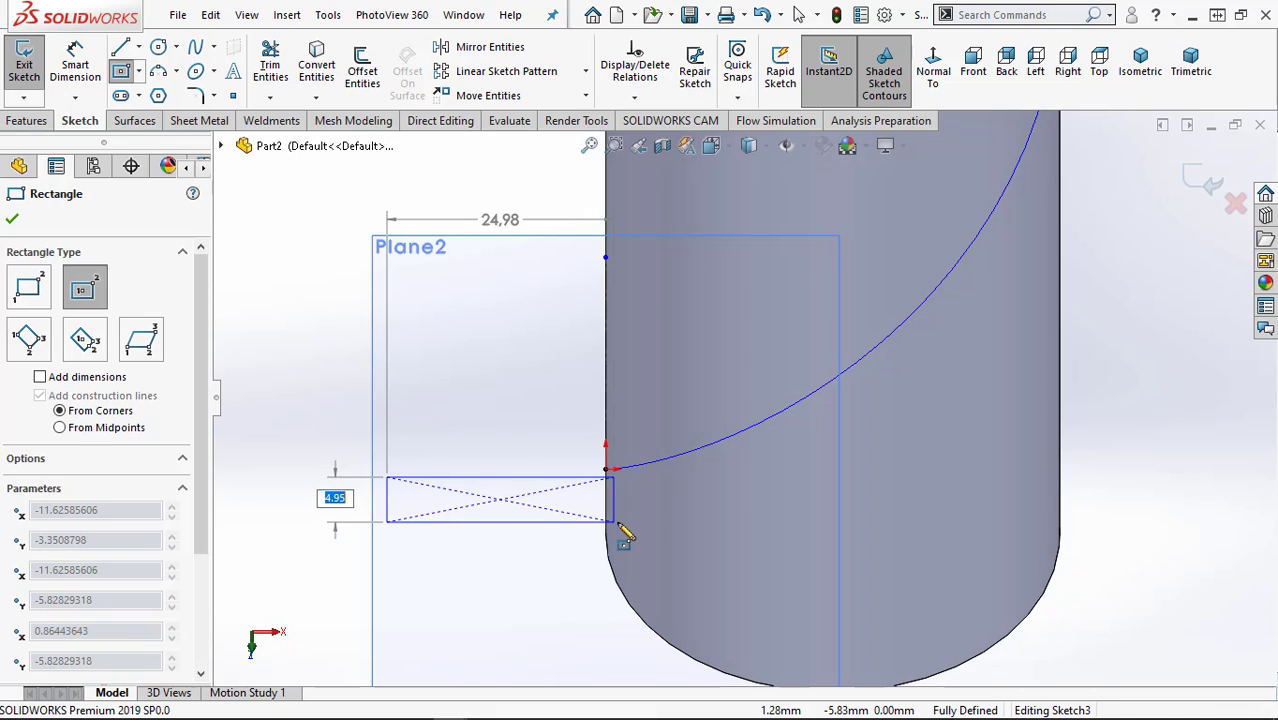
{"action": "left_click", "coordinate": [618, 522]}
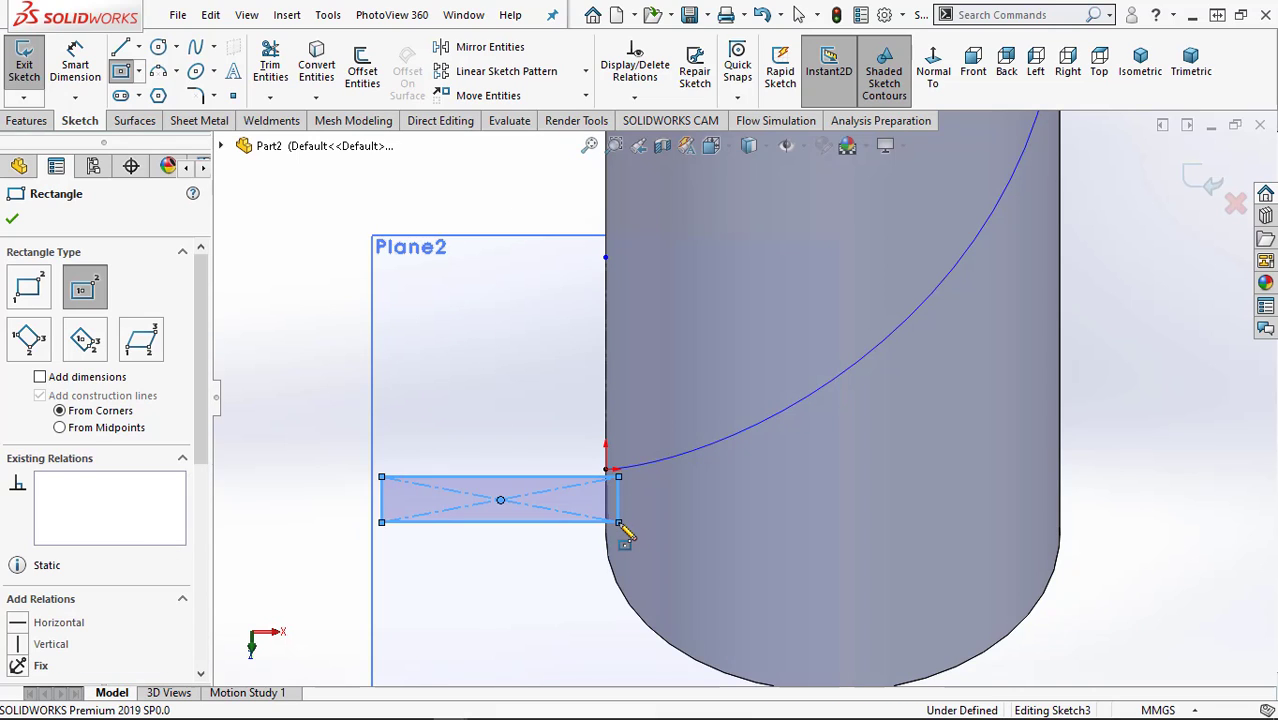
{"action": "key", "text": "Escape"}
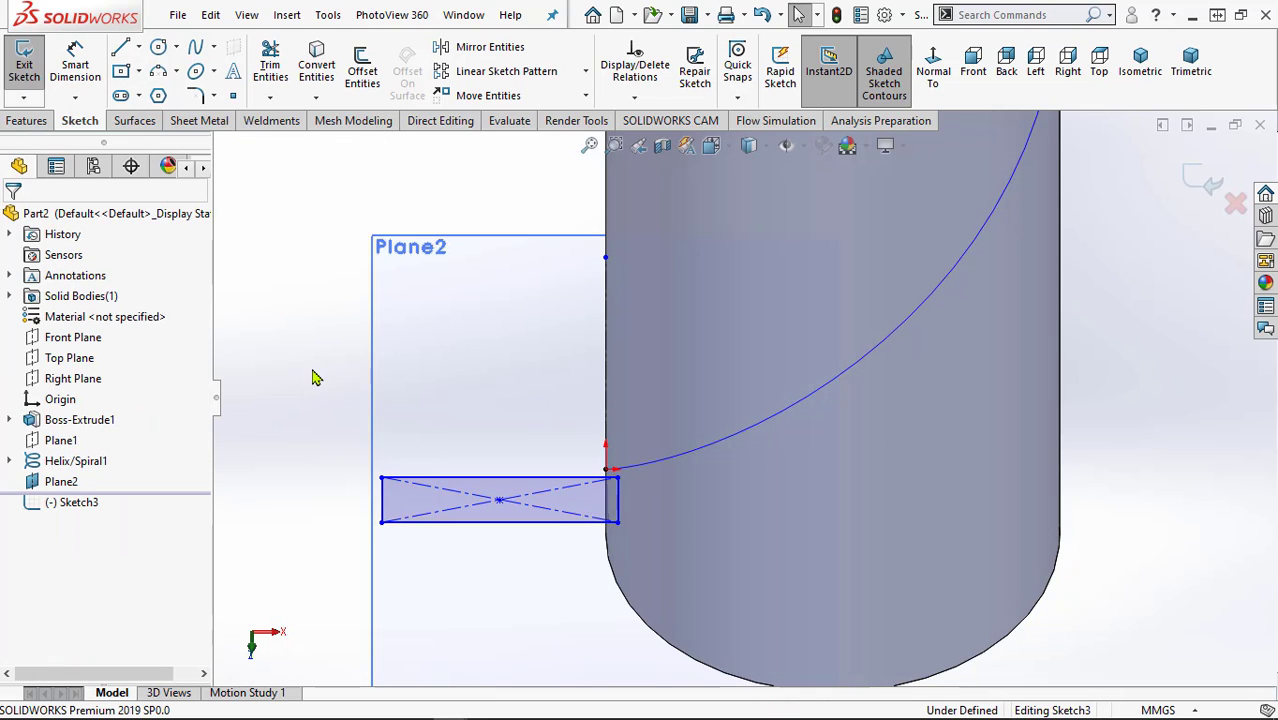
Step: Add a Midpoint relation centring the rectangle's top edge on the helix start point
{"action": "left_click", "coordinate": [463, 484]}
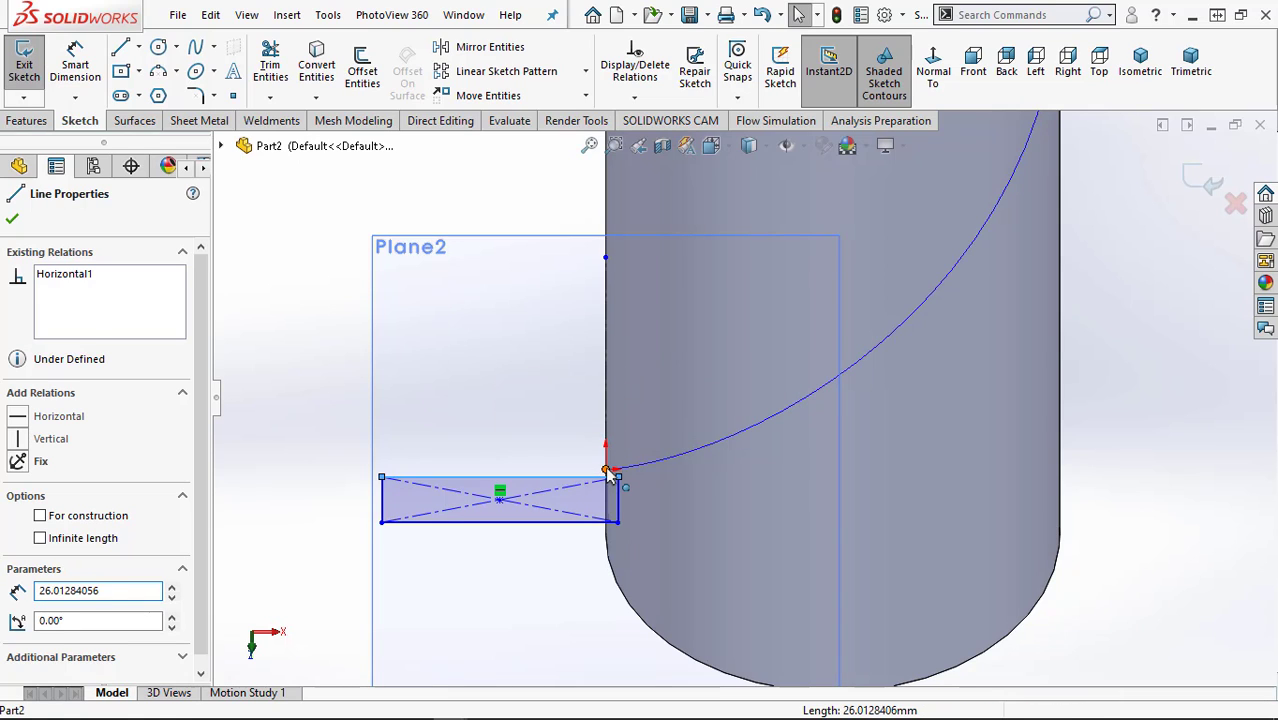
{"action": "left_click", "coordinate": [607, 470]}
{"action": "left_click", "coordinate": [609, 474], "text": "ctrl"}
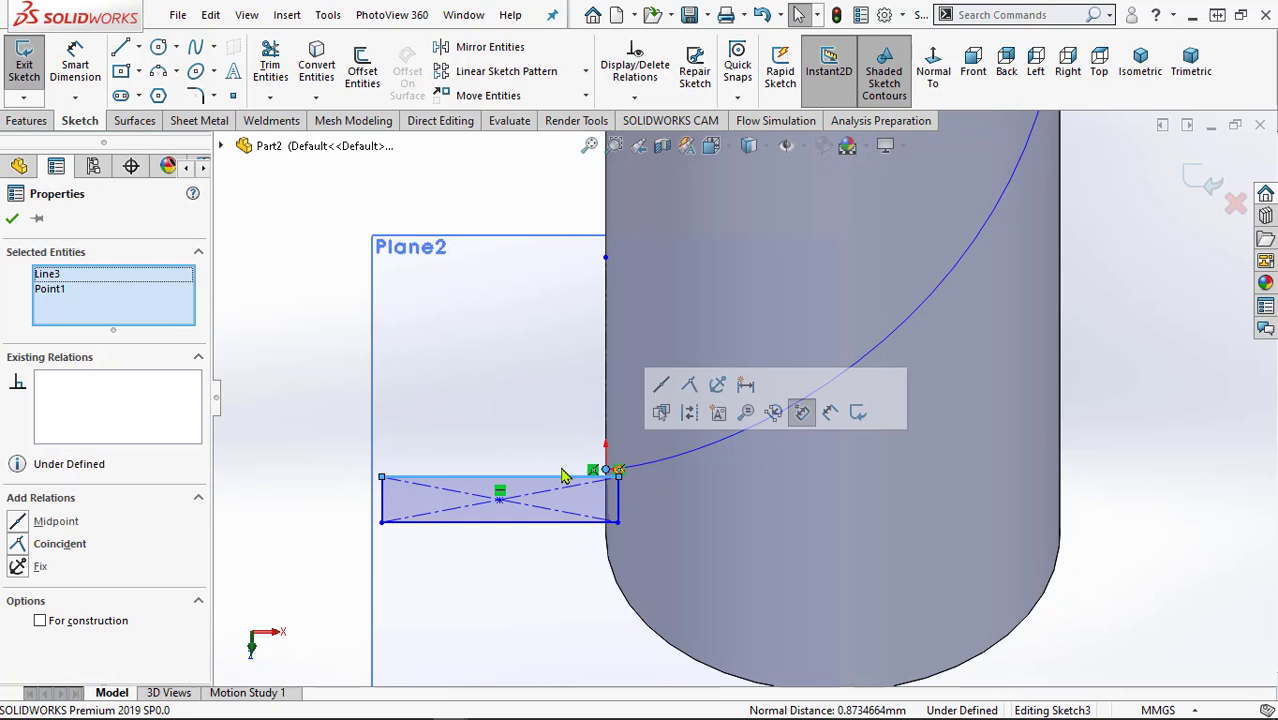
{"action": "left_click", "coordinate": [19, 527]}
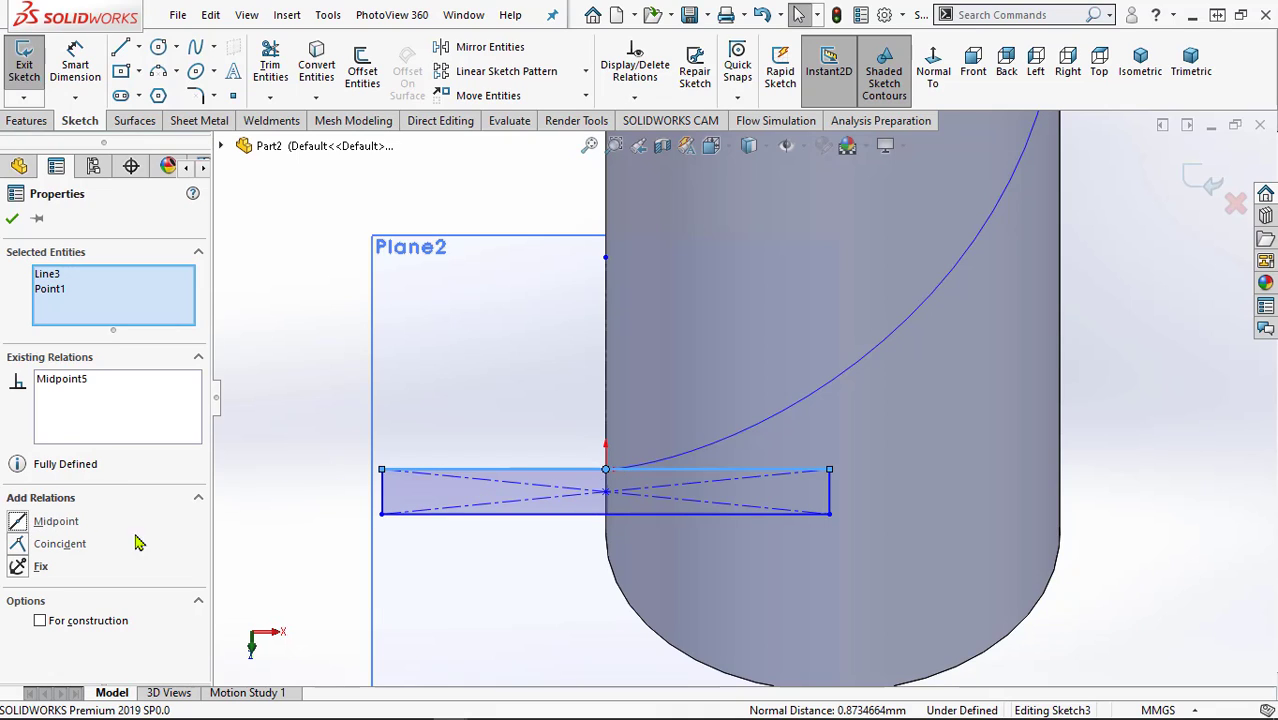
{"action": "left_click", "coordinate": [12, 219]}
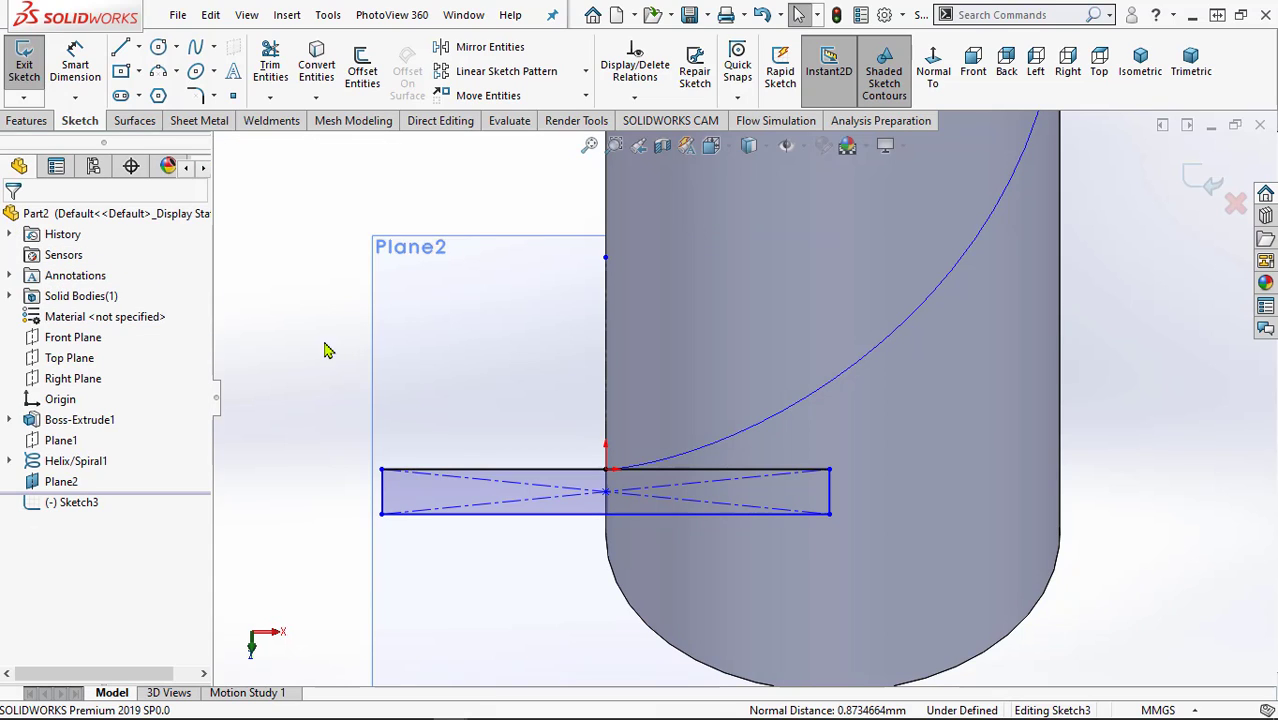
Step: Dimension the rectangle's bottom edge to a length of 48 mm
{"action": "left_click", "coordinate": [75, 62]}
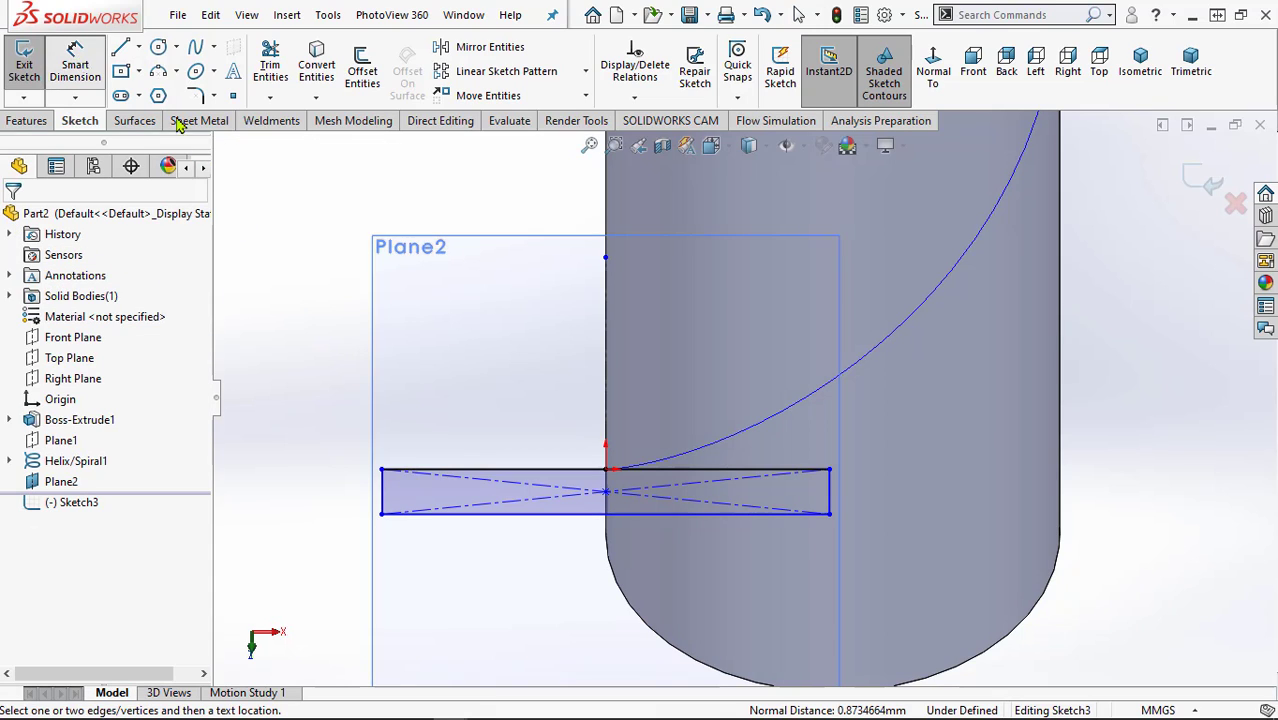
{"action": "left_click", "coordinate": [553, 541]}
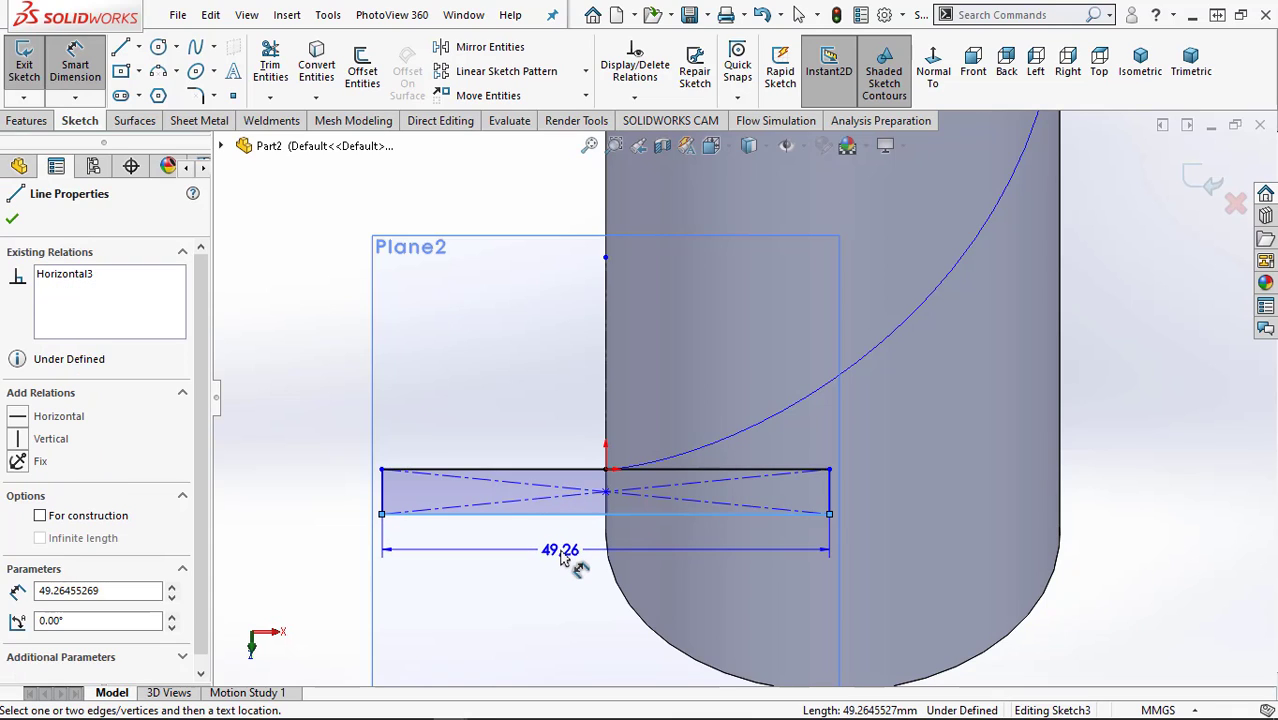
{"action": "left_click", "coordinate": [563, 560]}
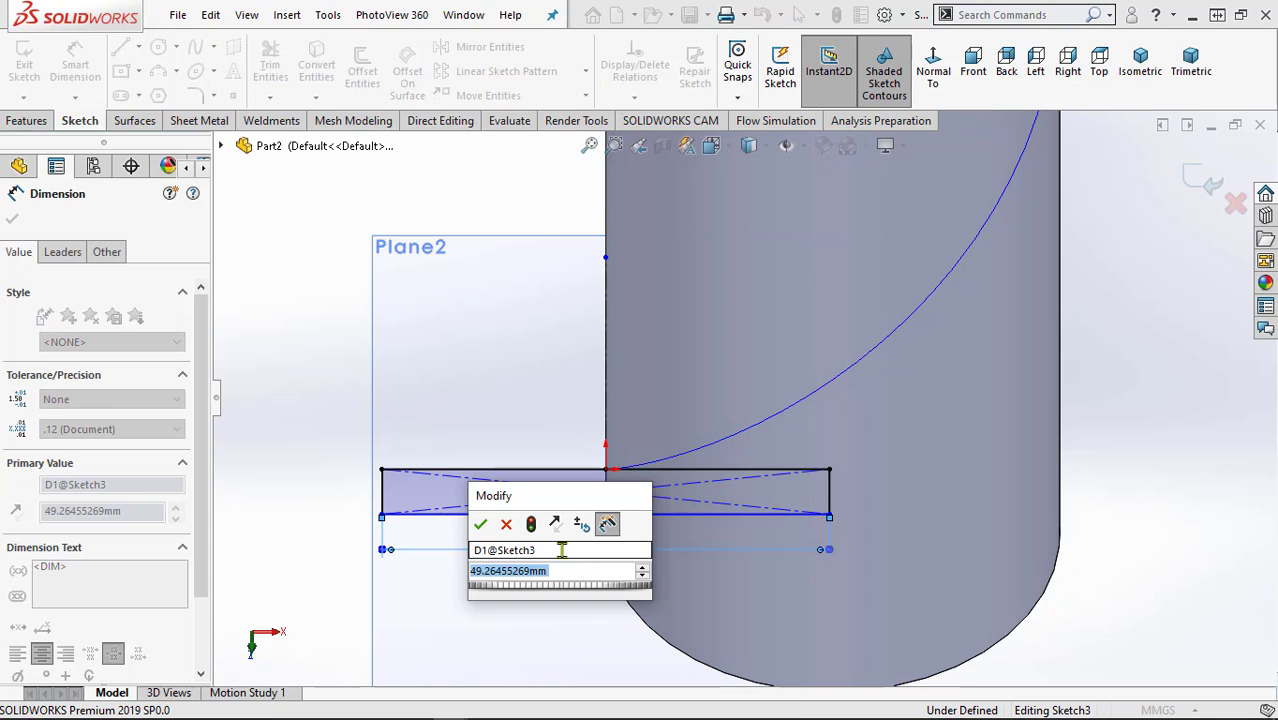
{"action": "type", "text": "48"}
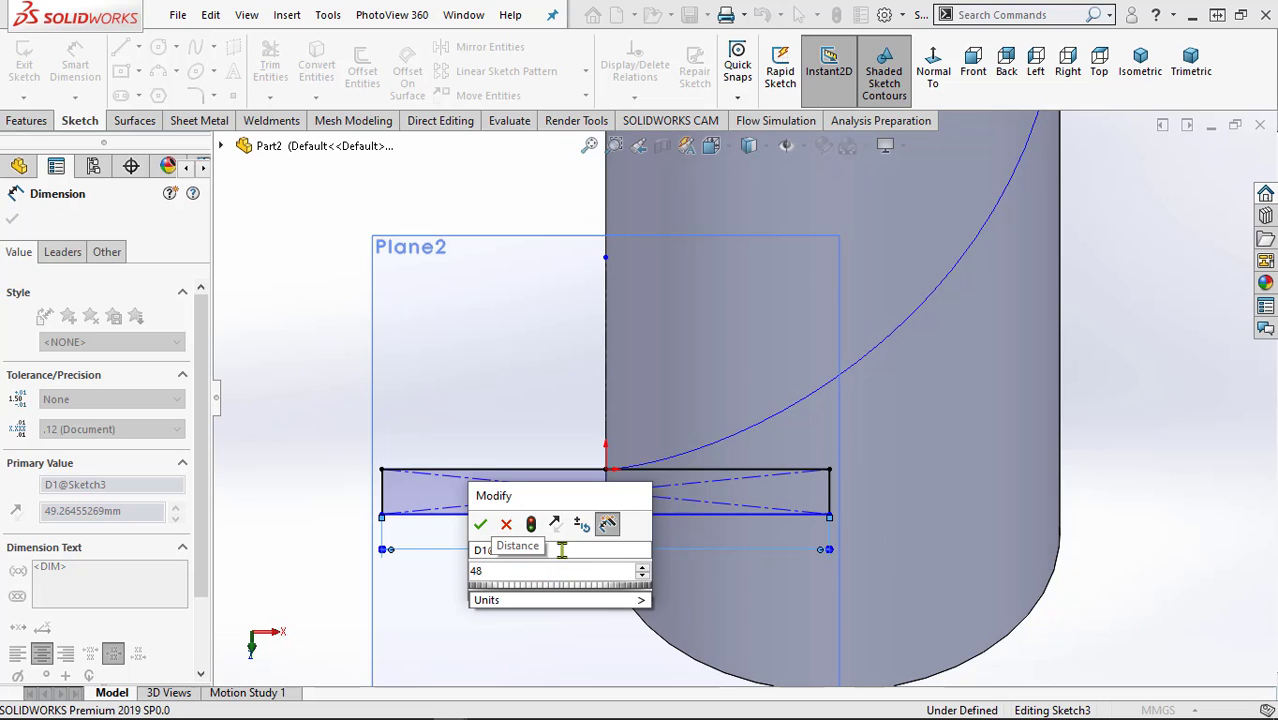
{"action": "key", "text": "Return"}
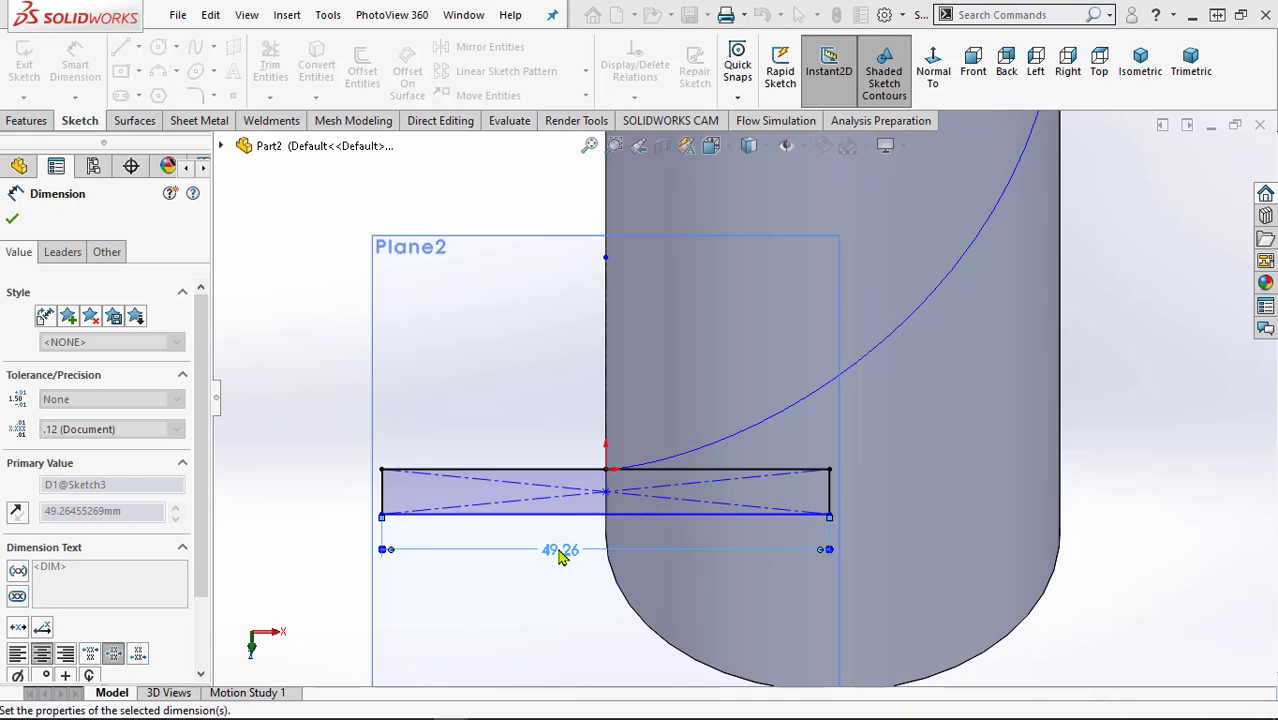
{"action": "key", "text": "Escape"}
Step: Dimension the rectangle's left edge to a height of 5 mm, fully defining the sketch
{"action": "left_click", "coordinate": [398, 440]}
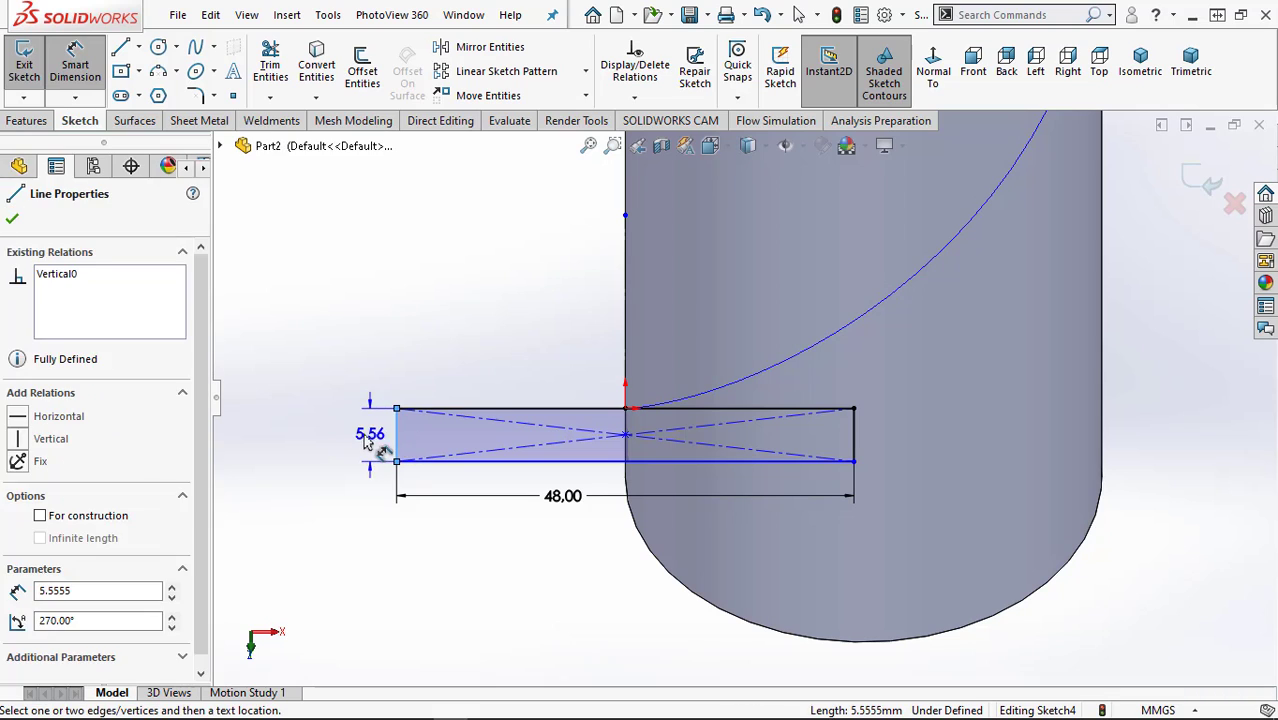
{"action": "left_click", "coordinate": [358, 440]}
{"action": "type", "text": "5"}
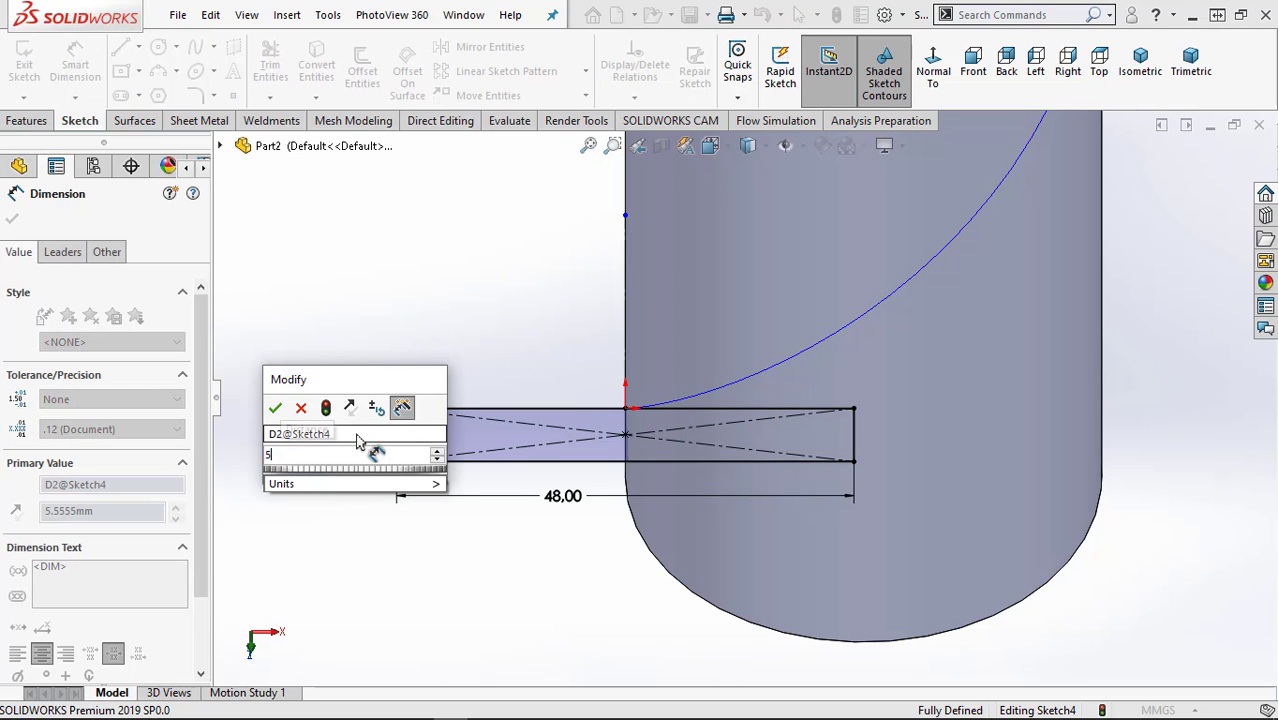
{"action": "key", "text": "Return"}
{"action": "scroll", "coordinate": [508, 354], "scroll_direction": "up", "scroll_amount": 2}
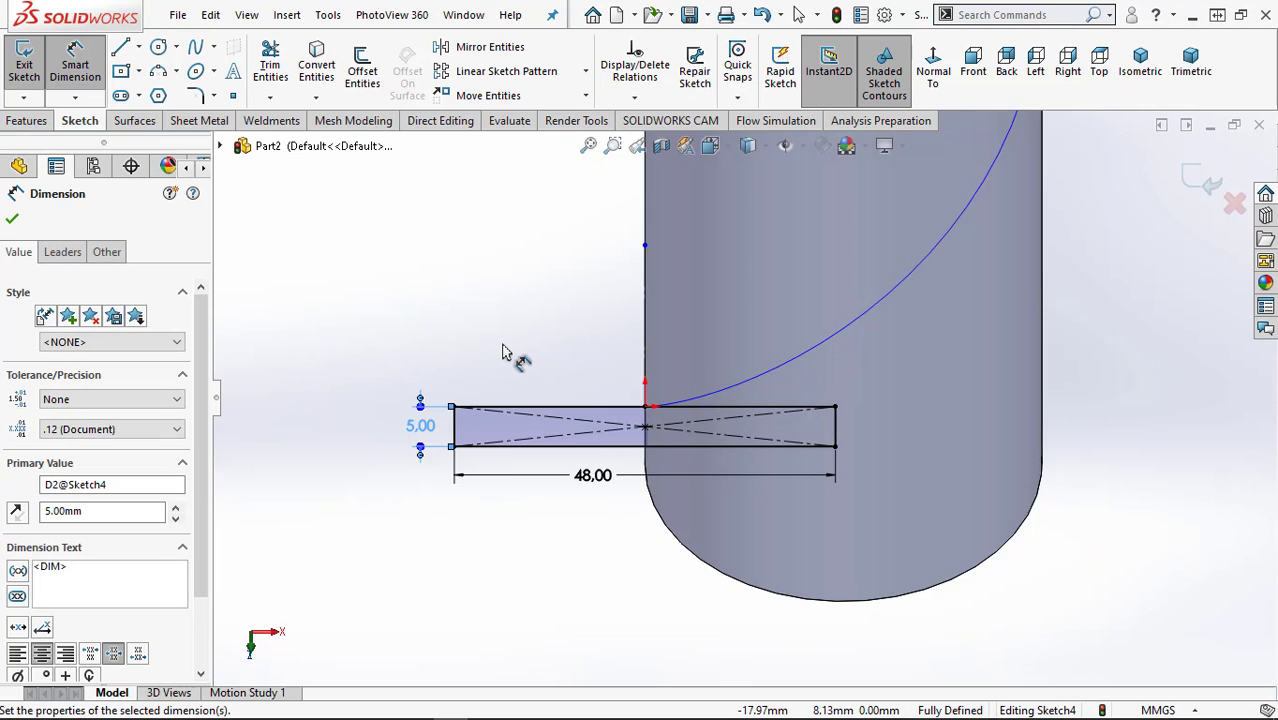
{"action": "scroll", "coordinate": [679, 294], "scroll_direction": "up", "scroll_amount": 2}
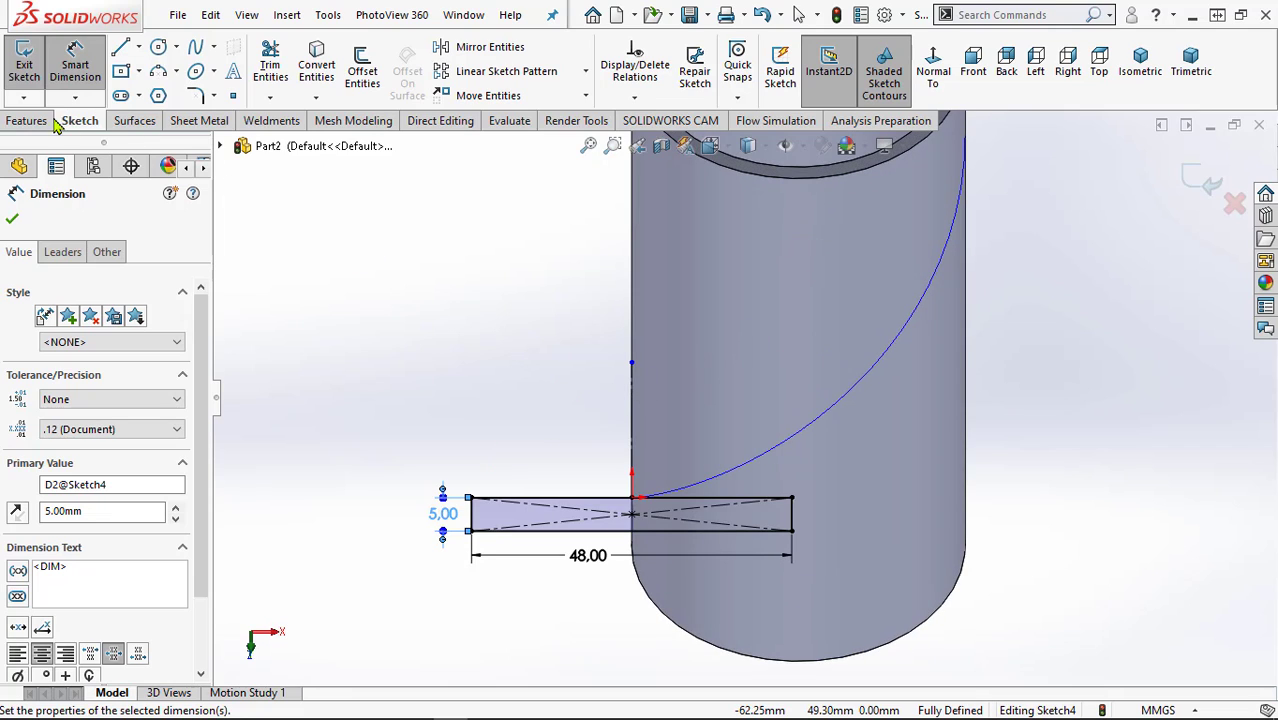
{"action": "left_click", "coordinate": [36, 121]}
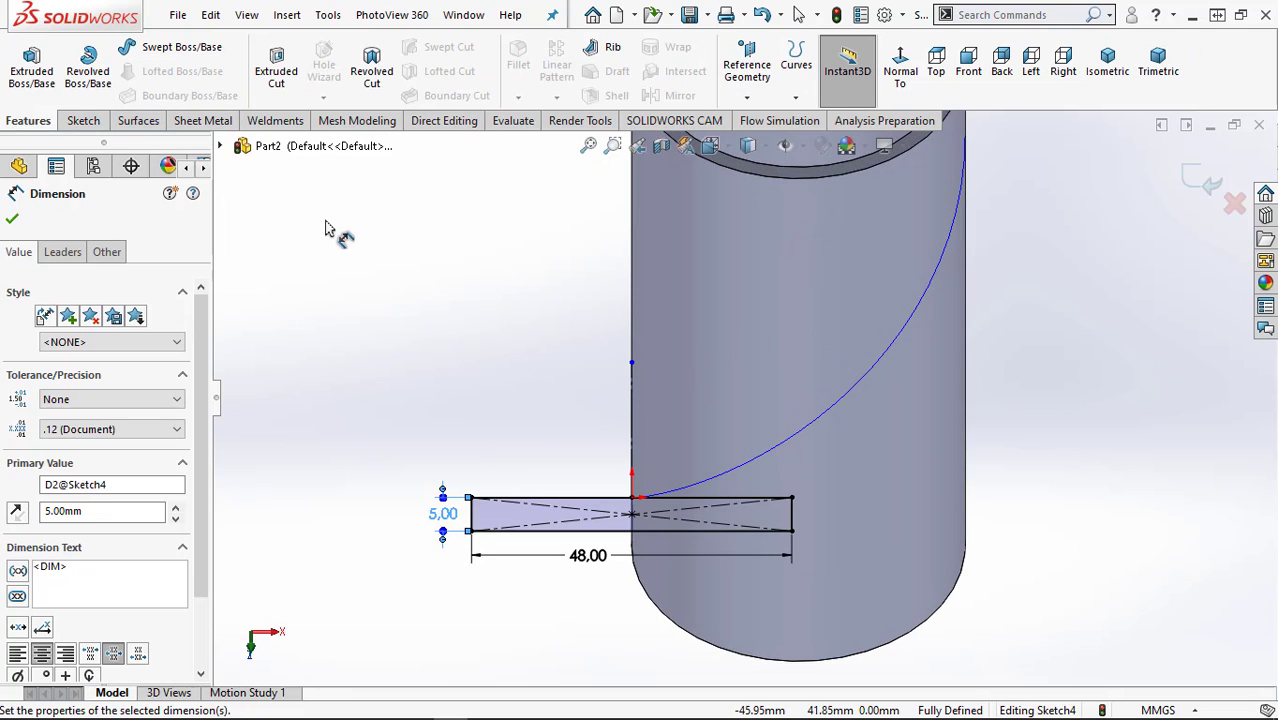
Step: Revolve the rectangle about its top edge into a separate rod body, with Merge result unchecked
{"action": "left_click", "coordinate": [88, 65]}
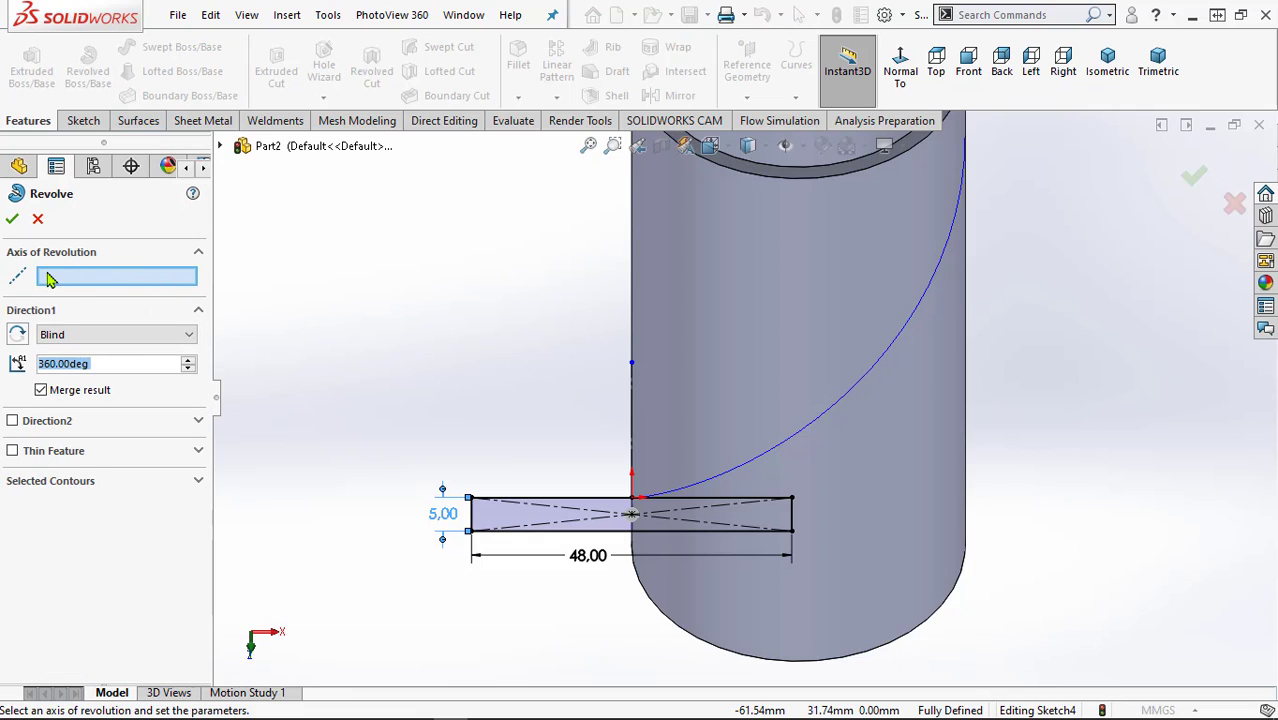
{"action": "left_click", "coordinate": [72, 281]}
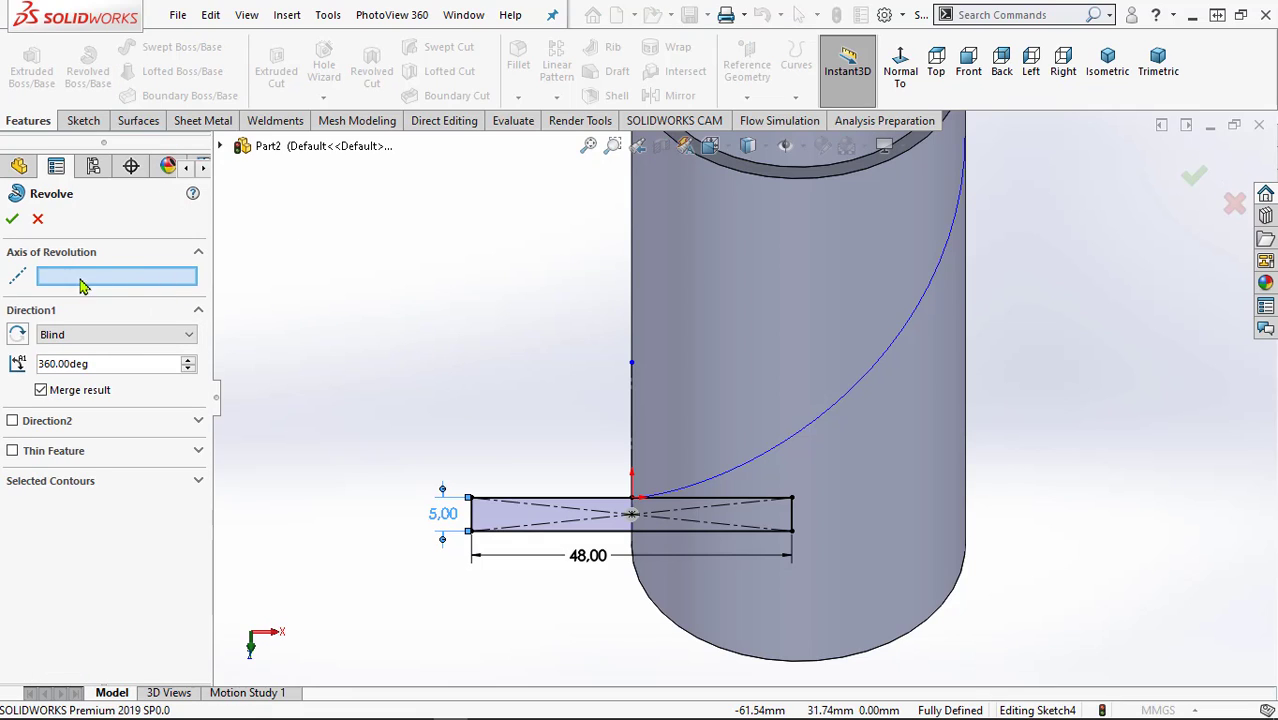
{"action": "left_click", "coordinate": [567, 497]}
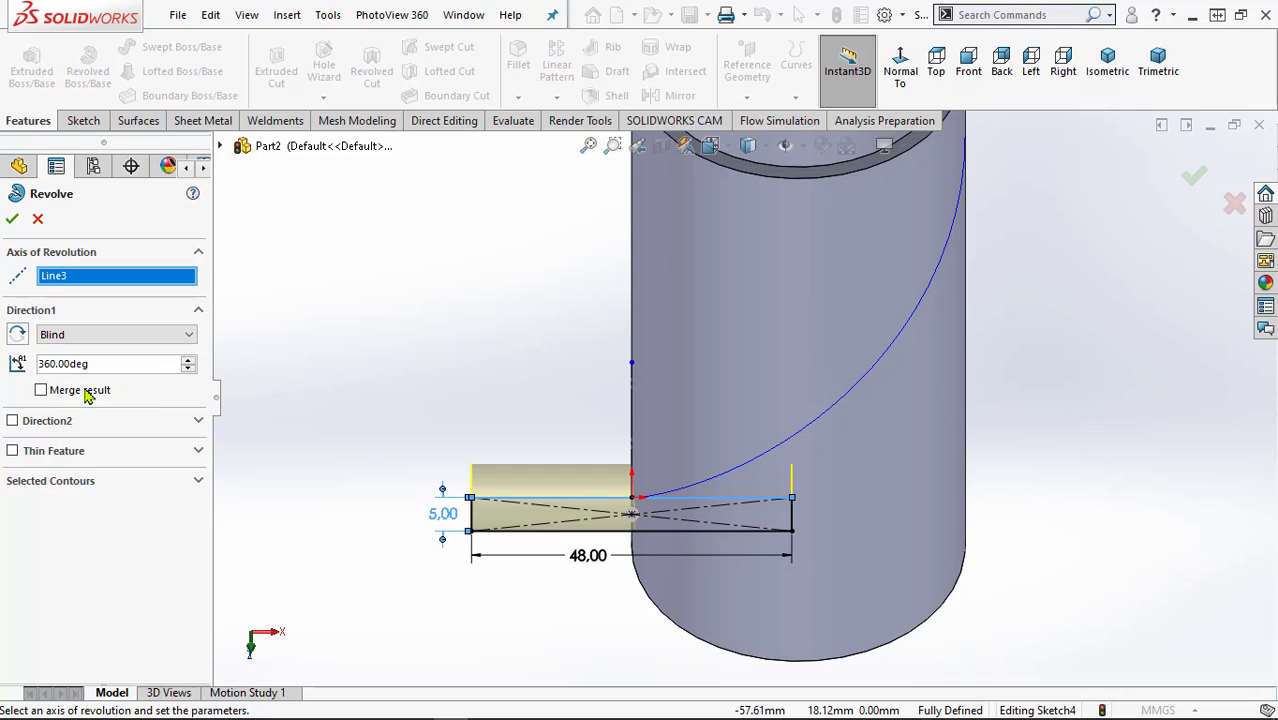
{"action": "left_click", "coordinate": [12, 220]}
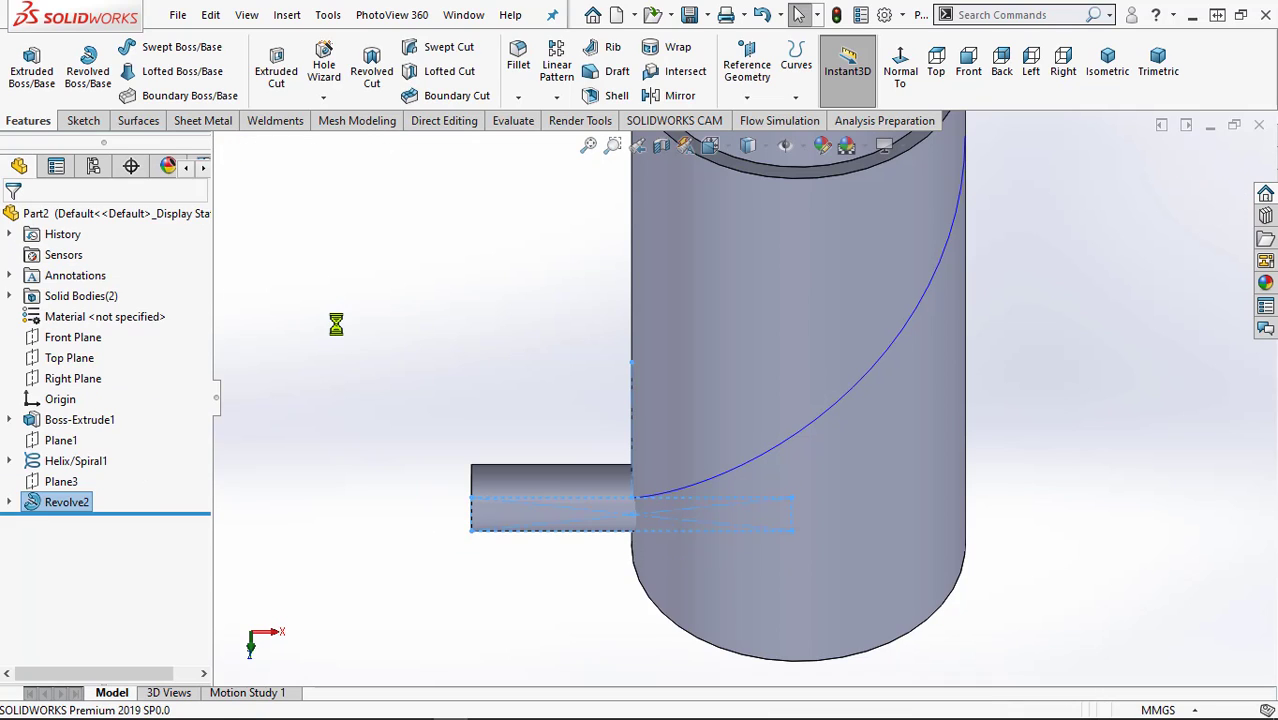
{"action": "key", "text": "f"}
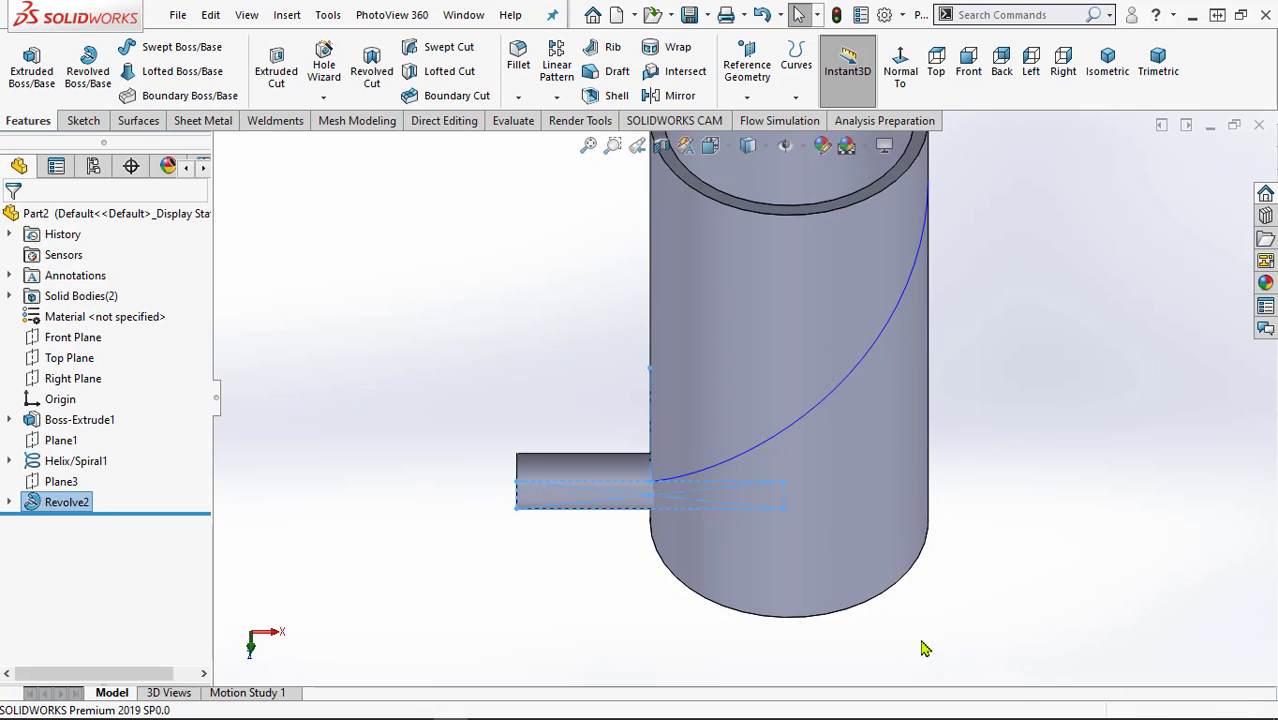
{"action": "mouse_move", "coordinate": [924, 649]}
{"action": "middle_mouse_down"}
{"action": "mouse_move", "coordinate": [902, 542]}
{"action": "mouse_move", "coordinate": [913, 380]}
{"action": "middle_mouse_up"}
{"action": "scroll", "coordinate": [876, 447], "scroll_direction": "down", "scroll_amount": 5}
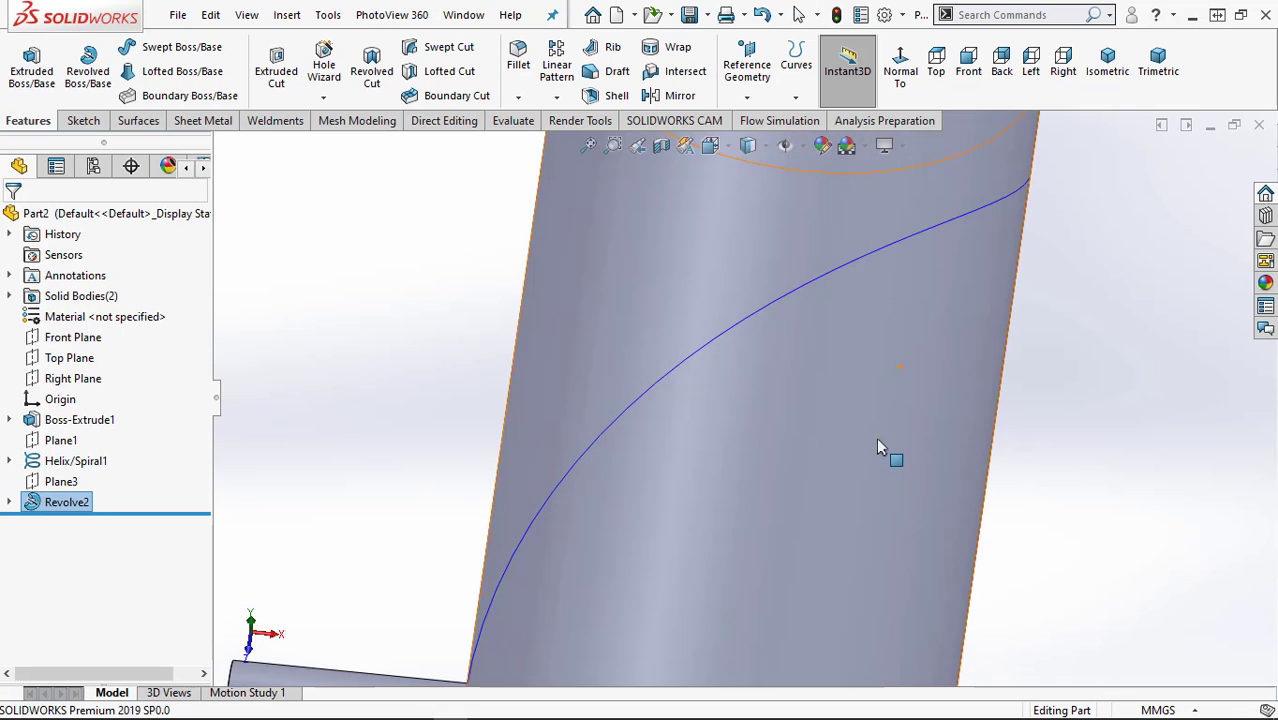
{"action": "scroll", "coordinate": [860, 480], "scroll_direction": "up", "scroll_amount": 1}
{"action": "scroll", "coordinate": [800, 525], "scroll_direction": "up", "scroll_amount": 3}
{"action": "scroll", "coordinate": [766, 560], "scroll_direction": "down", "scroll_amount": 2}
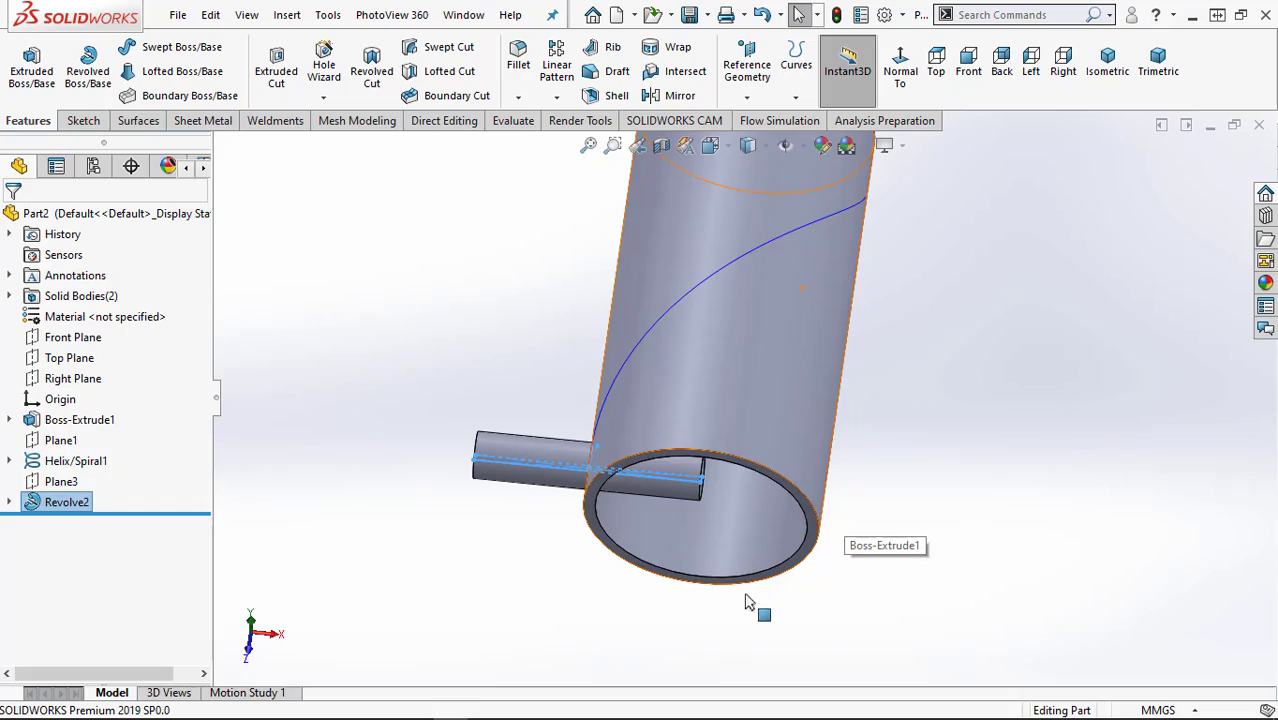
{"action": "mouse_move", "coordinate": [745, 601]}
{"action": "middle_mouse_down"}
{"action": "mouse_move", "coordinate": [733, 476]}
{"action": "mouse_move", "coordinate": [820, 445]}
{"action": "mouse_move", "coordinate": [786, 426]}
{"action": "middle_mouse_up"}
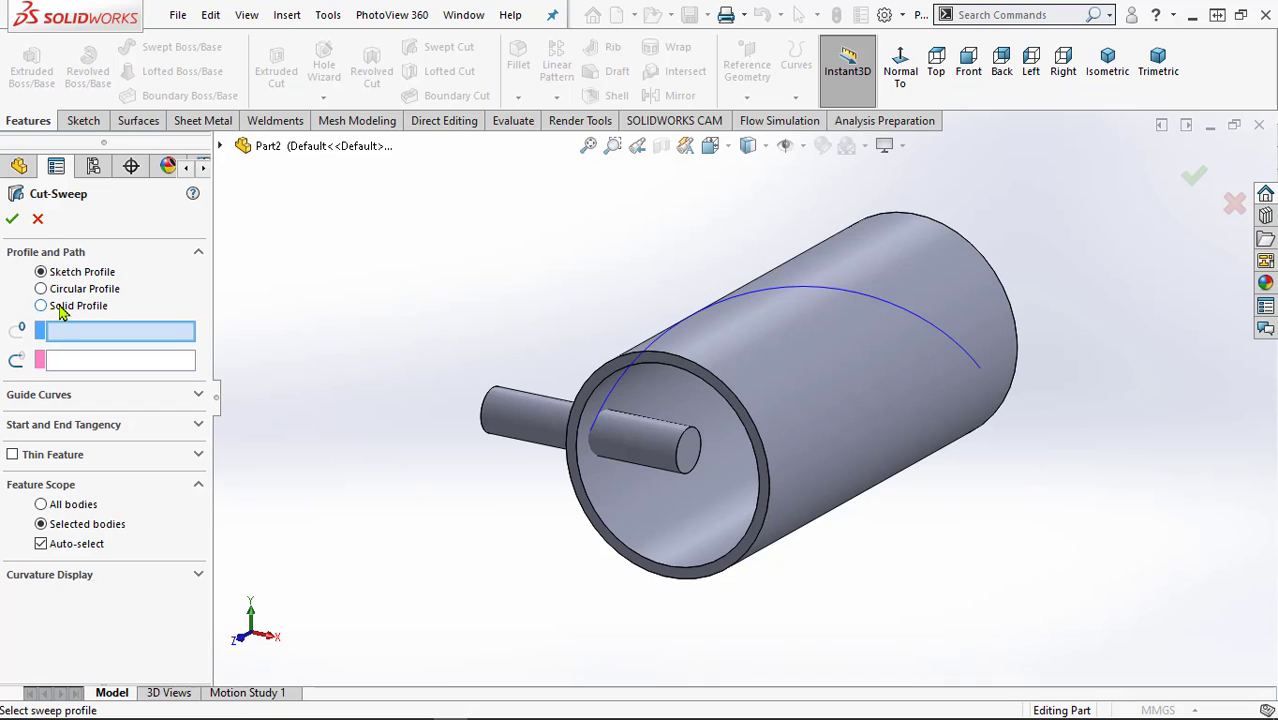
Step: Sweep-cut the Revolve2 rod body along Helix/Spiral1 with preview shown, creating Cut-Sweep2
{"action": "left_click", "coordinate": [58, 308]}
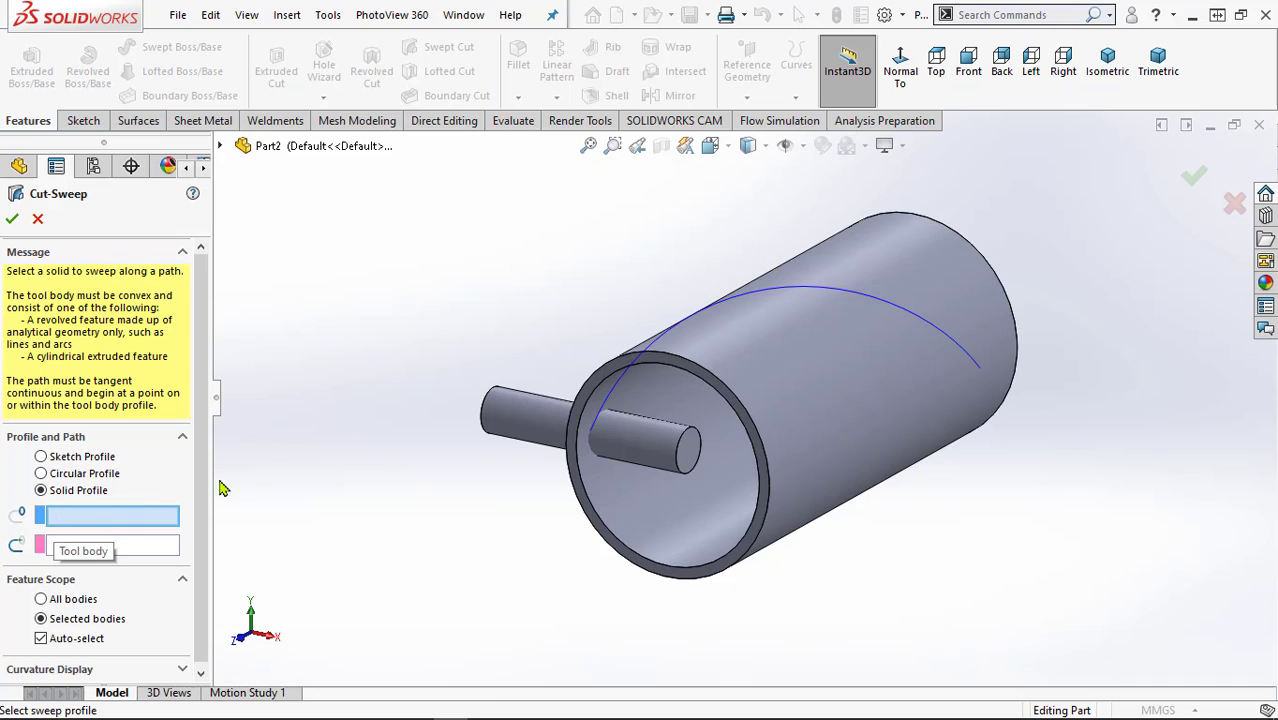
{"action": "left_click", "coordinate": [500, 420]}
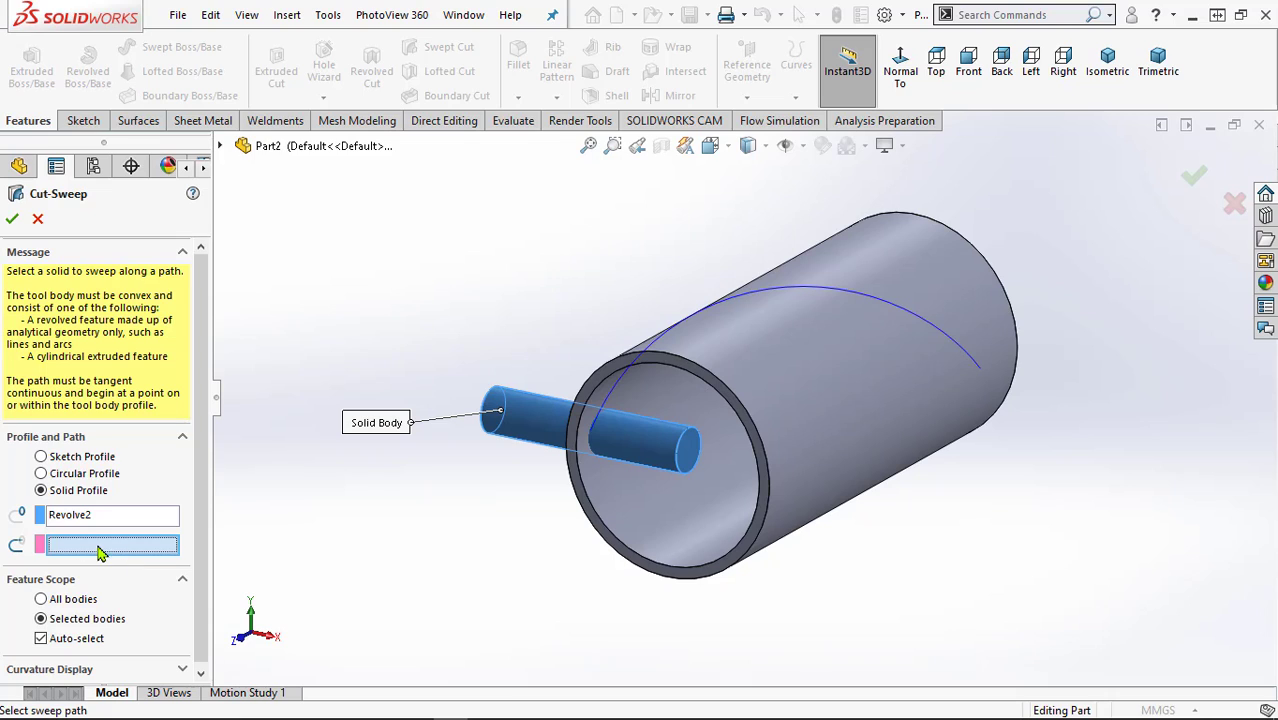
{"action": "left_click", "coordinate": [792, 285]}
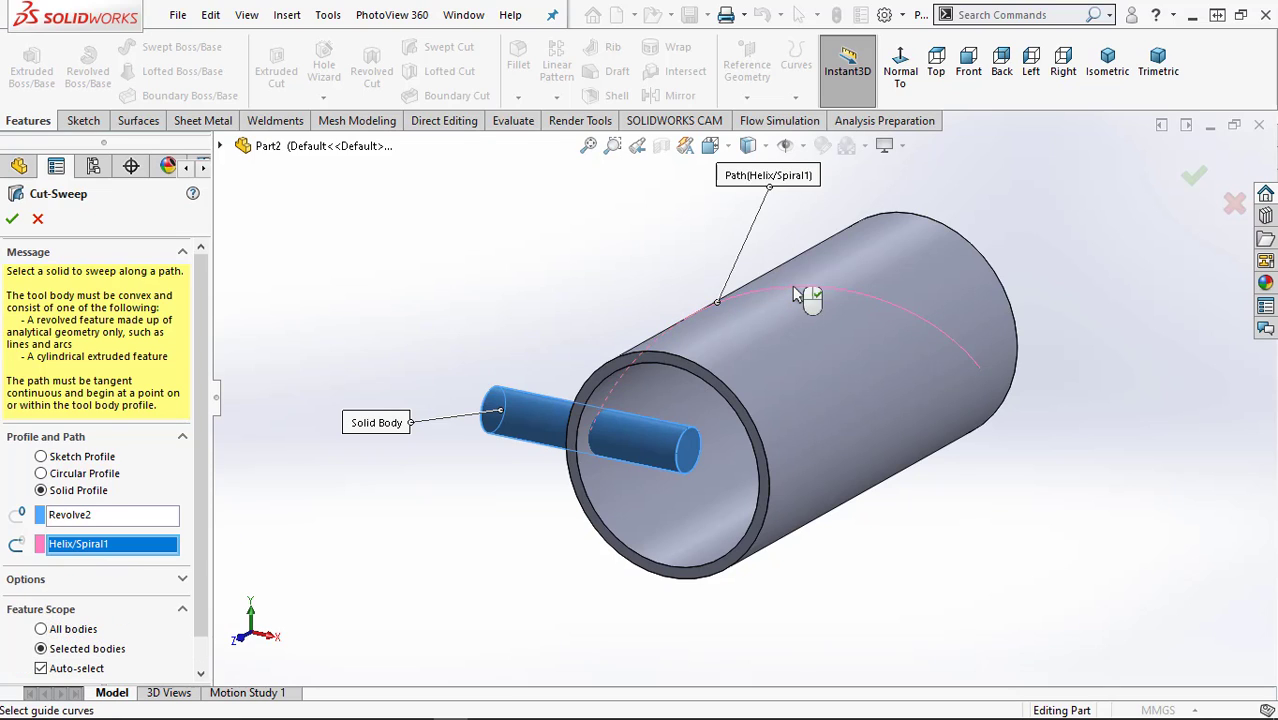
{"action": "scroll", "coordinate": [195, 420], "scroll_direction": "down", "scroll_amount": 1}
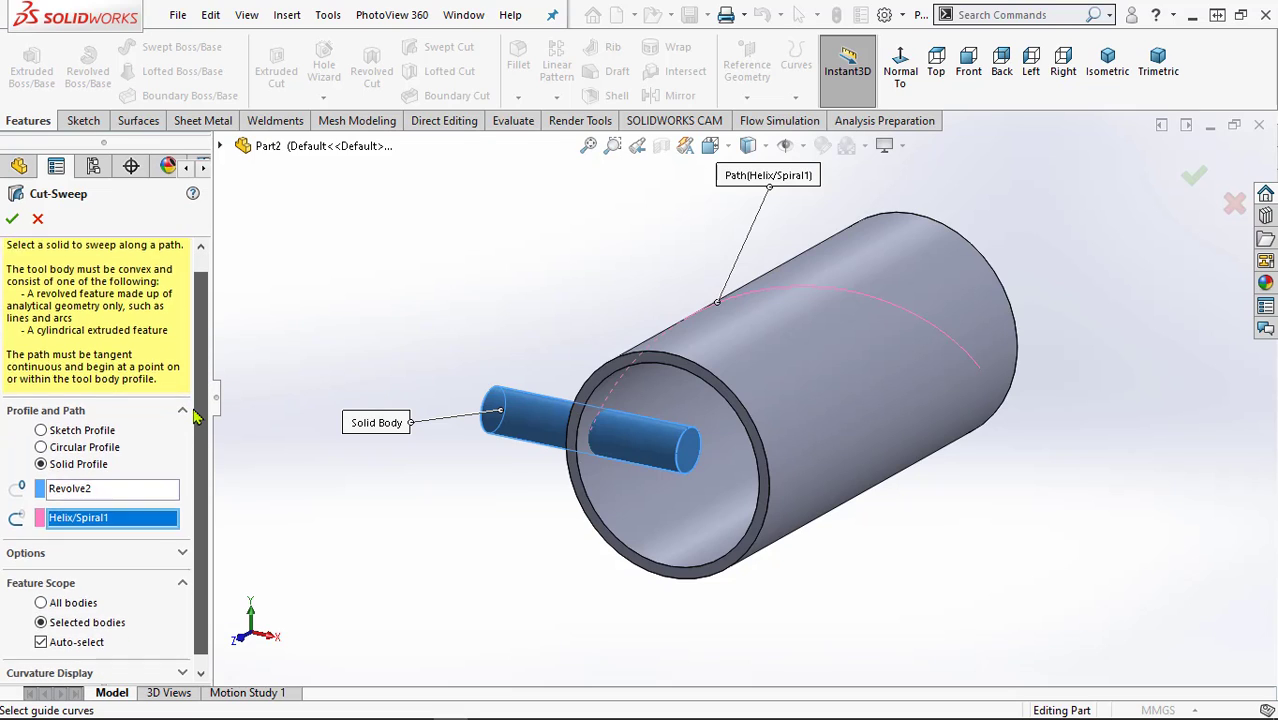
{"action": "left_click", "coordinate": [155, 548]}
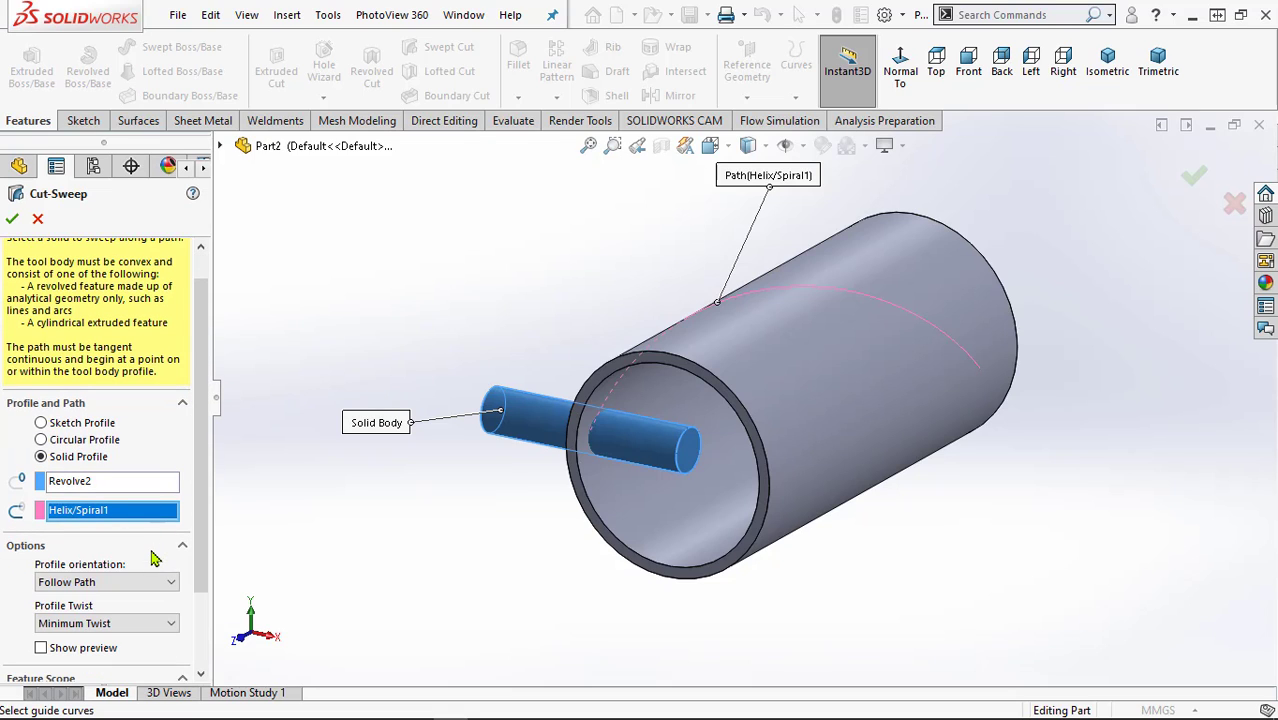
{"action": "scroll", "coordinate": [197, 507], "scroll_direction": "down", "scroll_amount": 3}
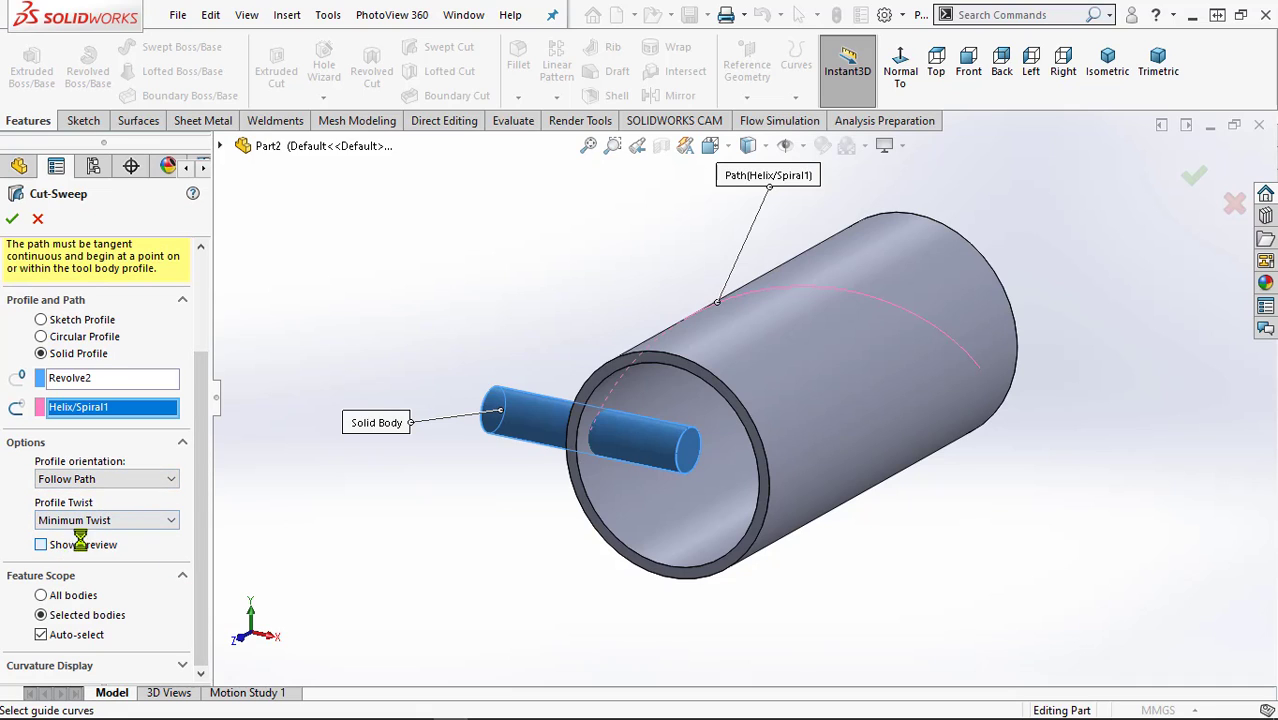
{"action": "left_click", "coordinate": [80, 542]}
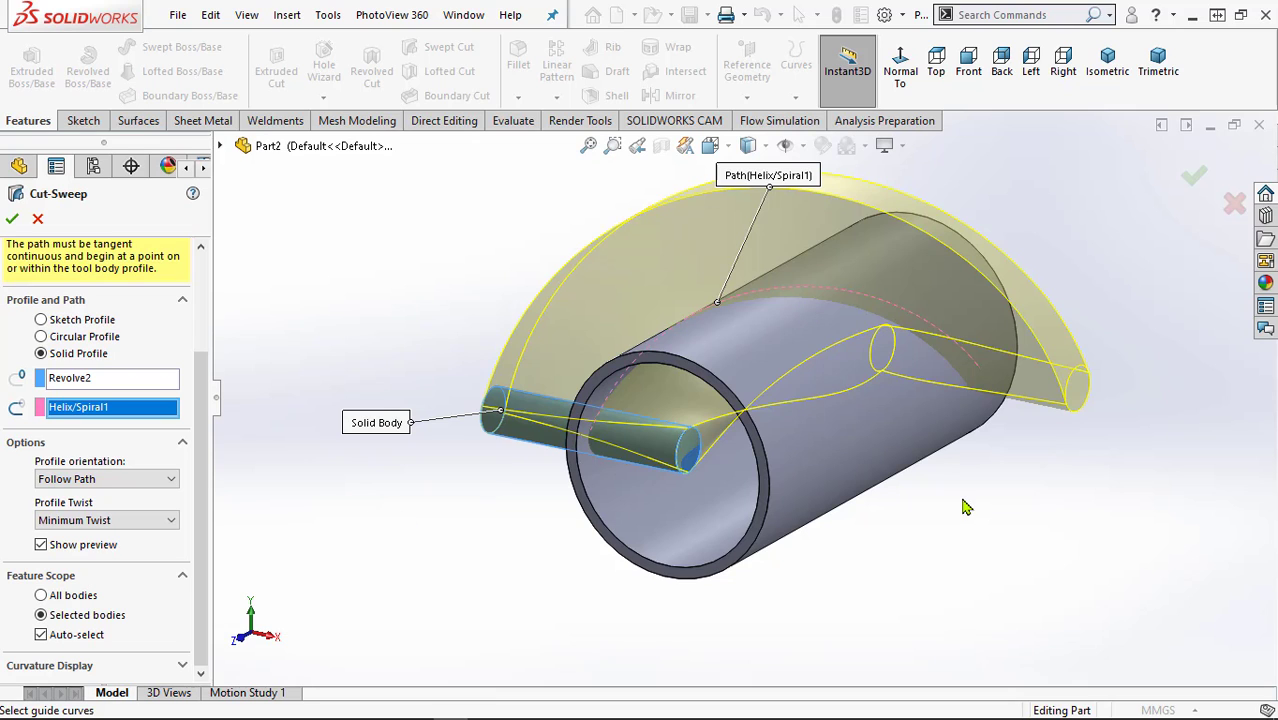
{"action": "mouse_move", "coordinate": [965, 507]}
{"action": "middle_mouse_down"}
{"action": "mouse_move", "coordinate": [722, 436]}
{"action": "mouse_move", "coordinate": [740, 380]}
{"action": "middle_mouse_up"}
{"action": "middle_click_drag", "start_coordinate": [836, 487], "coordinate": [930, 553]}
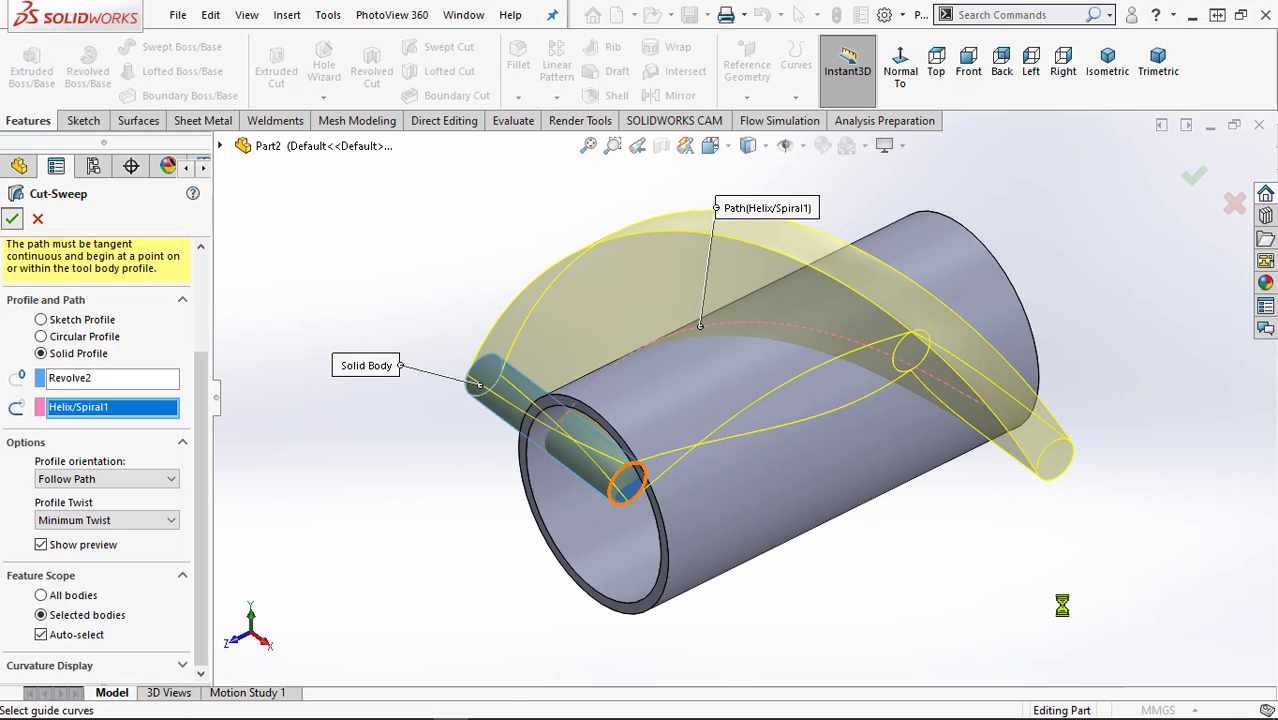
{"action": "mouse_move", "coordinate": [973, 578]}
{"action": "middle_mouse_down"}
{"action": "mouse_move", "coordinate": [995, 517]}
{"action": "mouse_move", "coordinate": [1038, 516]}
{"action": "mouse_move", "coordinate": [802, 522]}
{"action": "middle_mouse_up"}
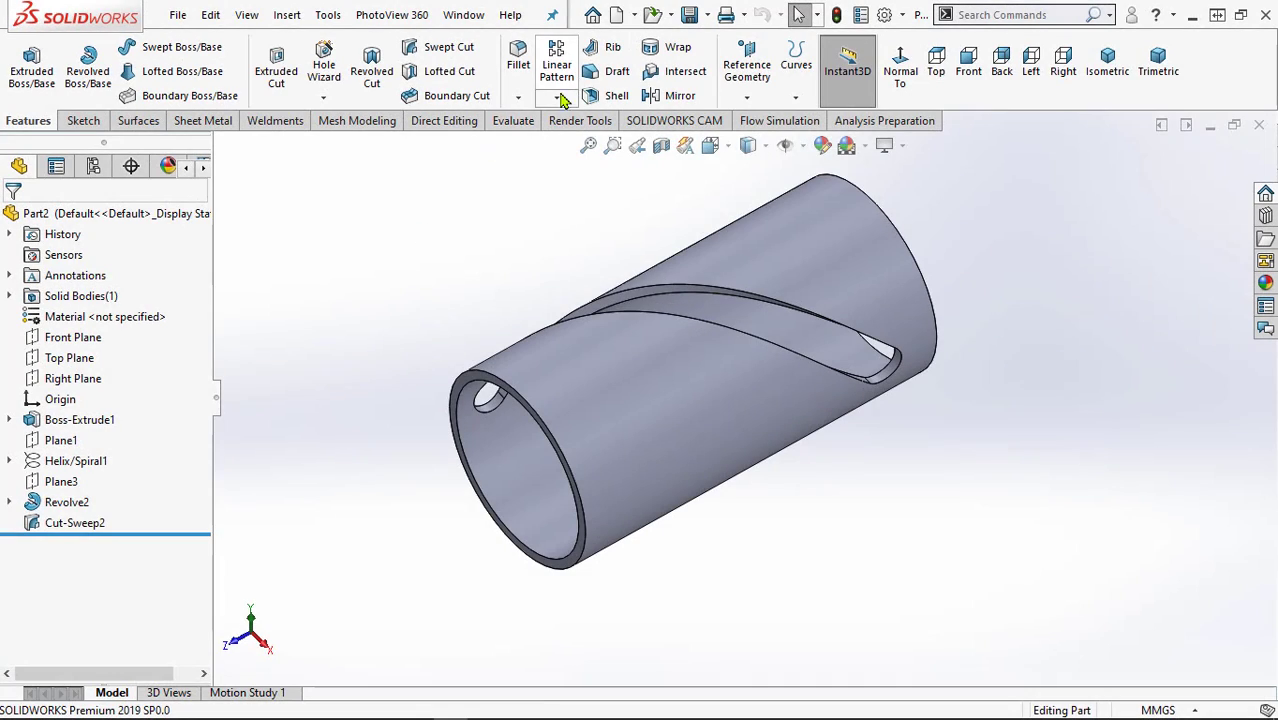
Step: Circularly pattern Cut-Sweep2 about the tube's rim edge with 4 equally spaced instances
{"action": "left_click", "coordinate": [557, 98]}
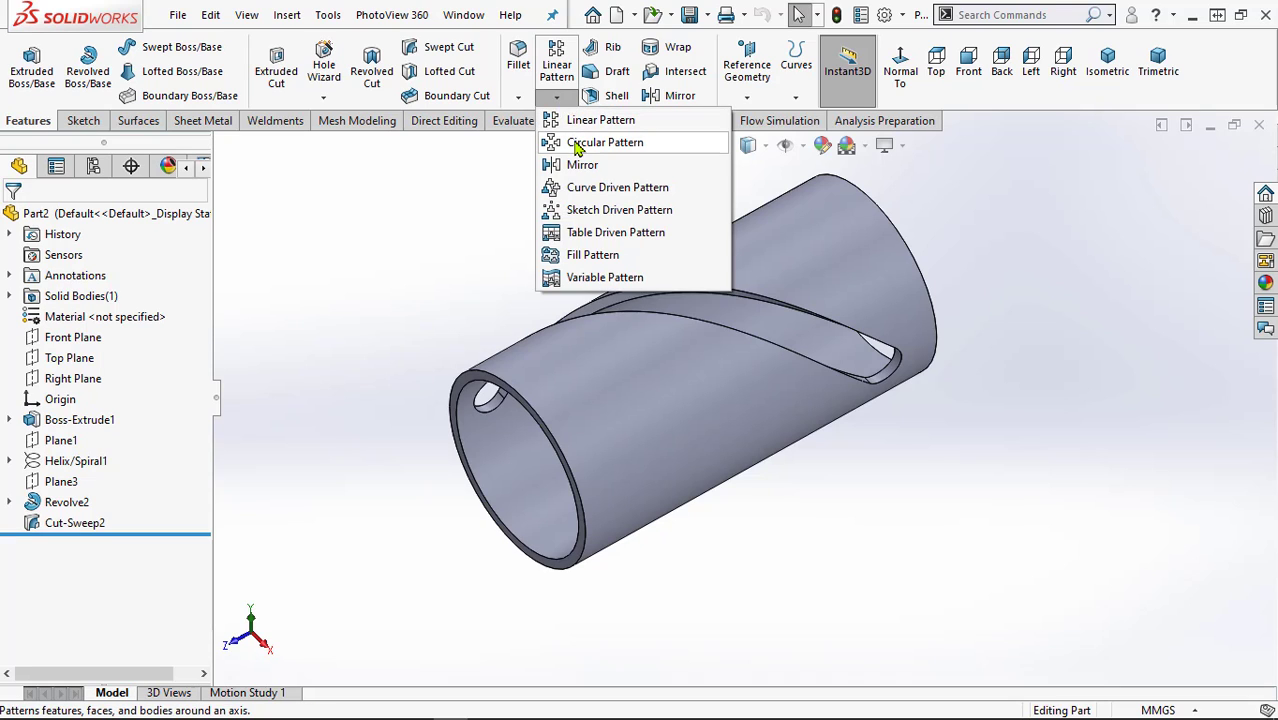
{"action": "left_click", "coordinate": [575, 142]}
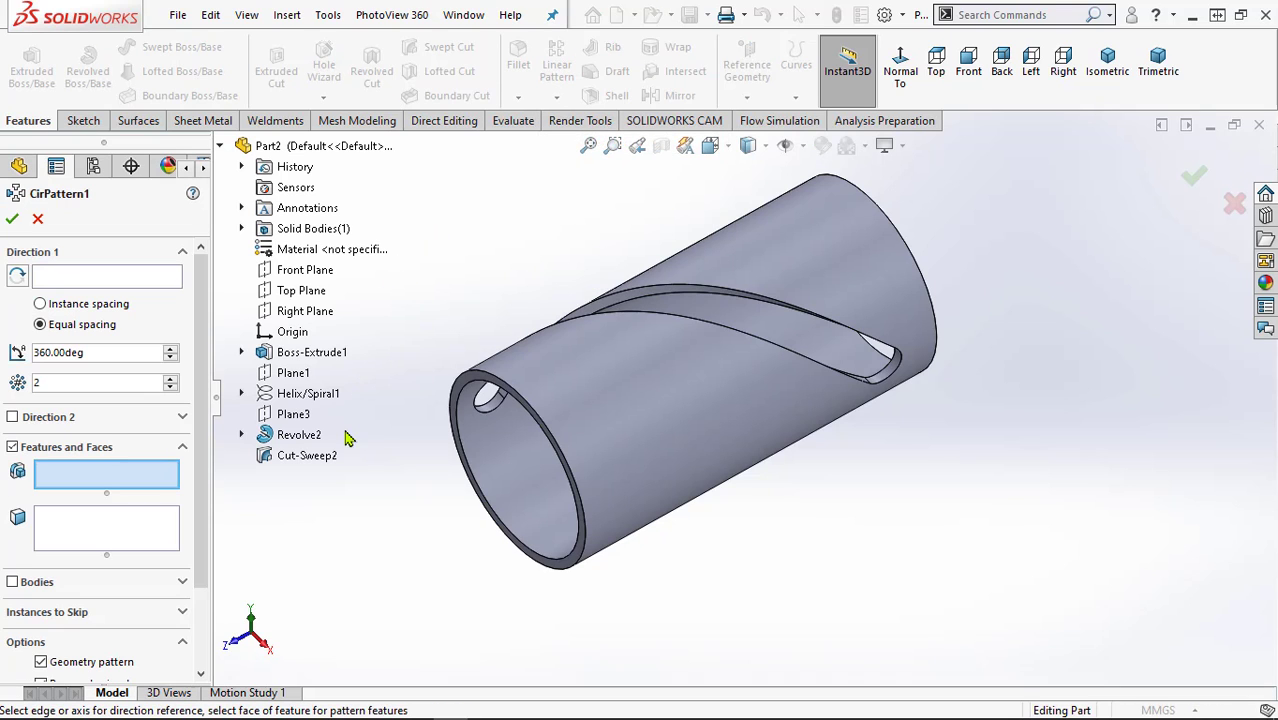
{"action": "left_click", "coordinate": [115, 286]}
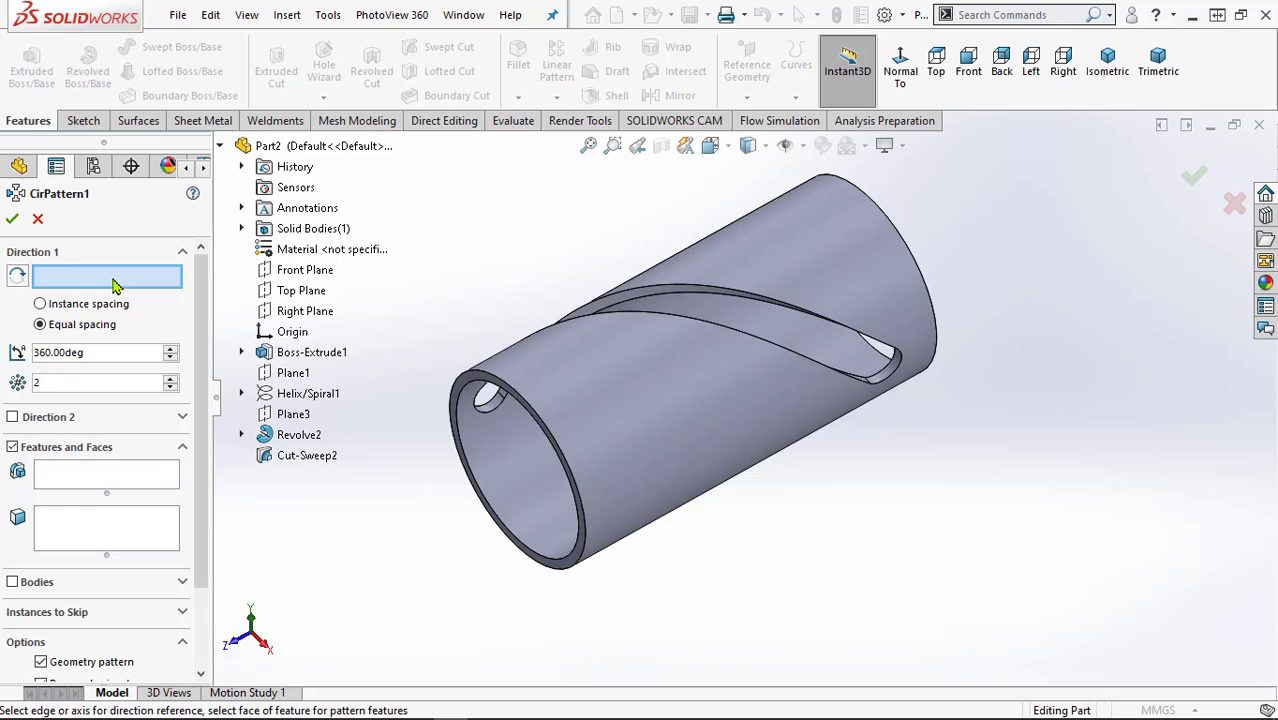
{"action": "scroll", "coordinate": [465, 492], "scroll_direction": "down", "scroll_amount": 4}
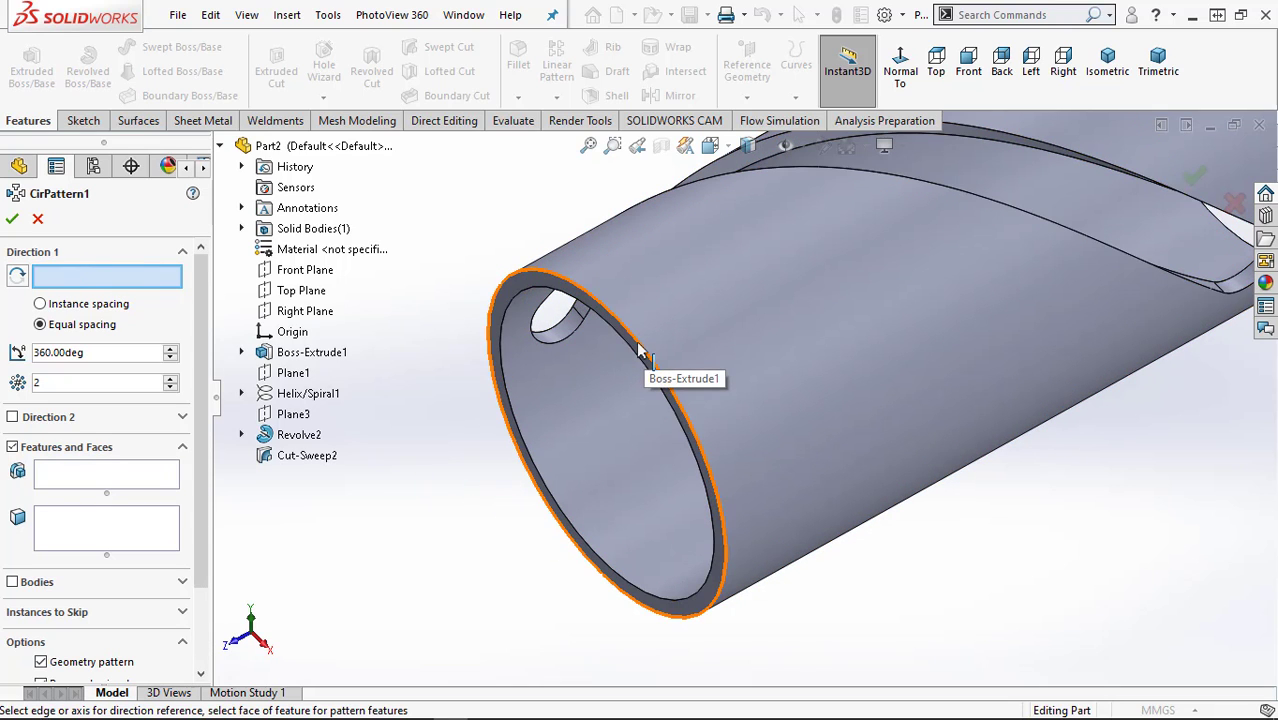
{"action": "left_click", "coordinate": [640, 350]}
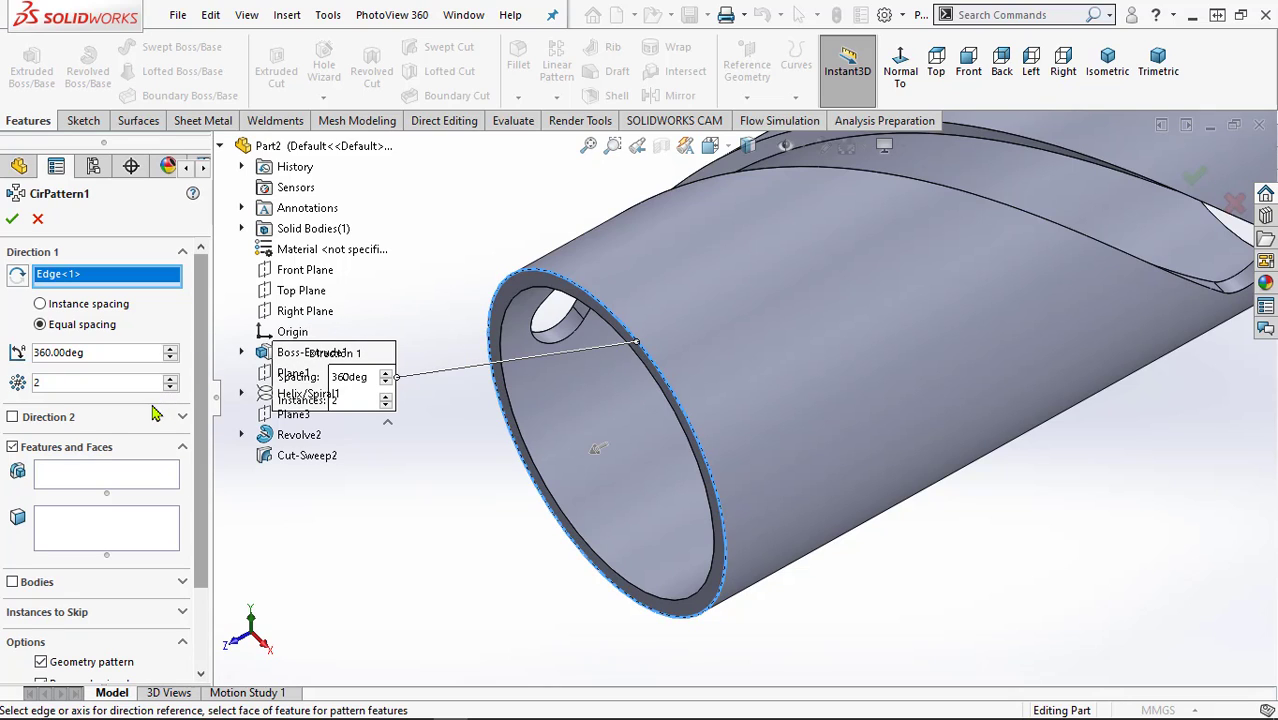
{"action": "scroll", "coordinate": [113, 453], "scroll_direction": "down", "scroll_amount": 2}
{"action": "left_click", "coordinate": [100, 424]}
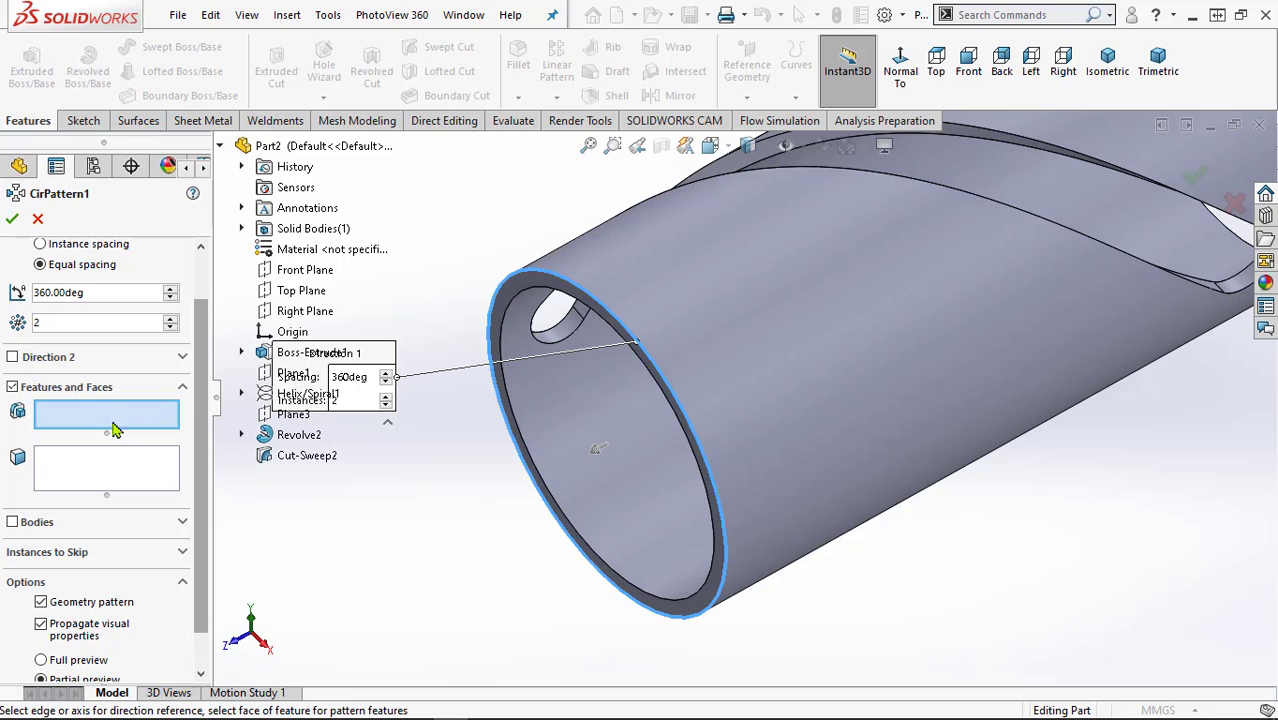
{"action": "left_click", "coordinate": [295, 455]}
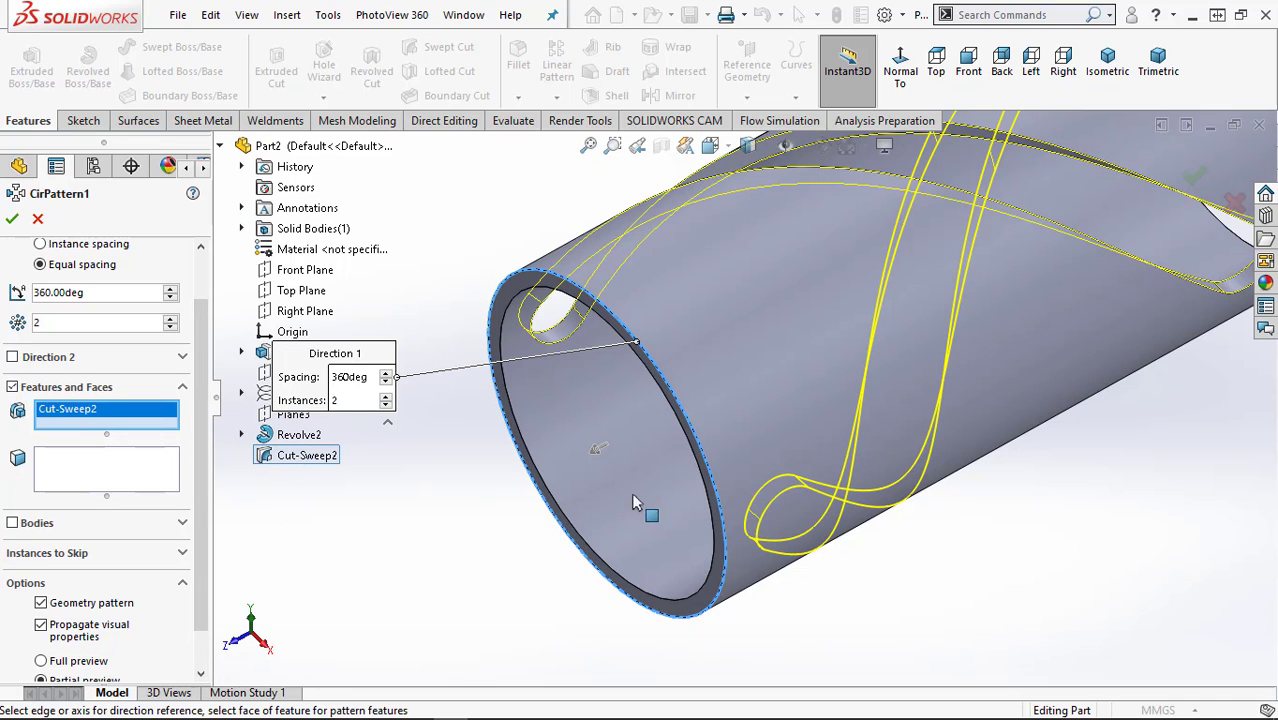
{"action": "scroll", "coordinate": [855, 485], "scroll_direction": "up", "scroll_amount": 3}
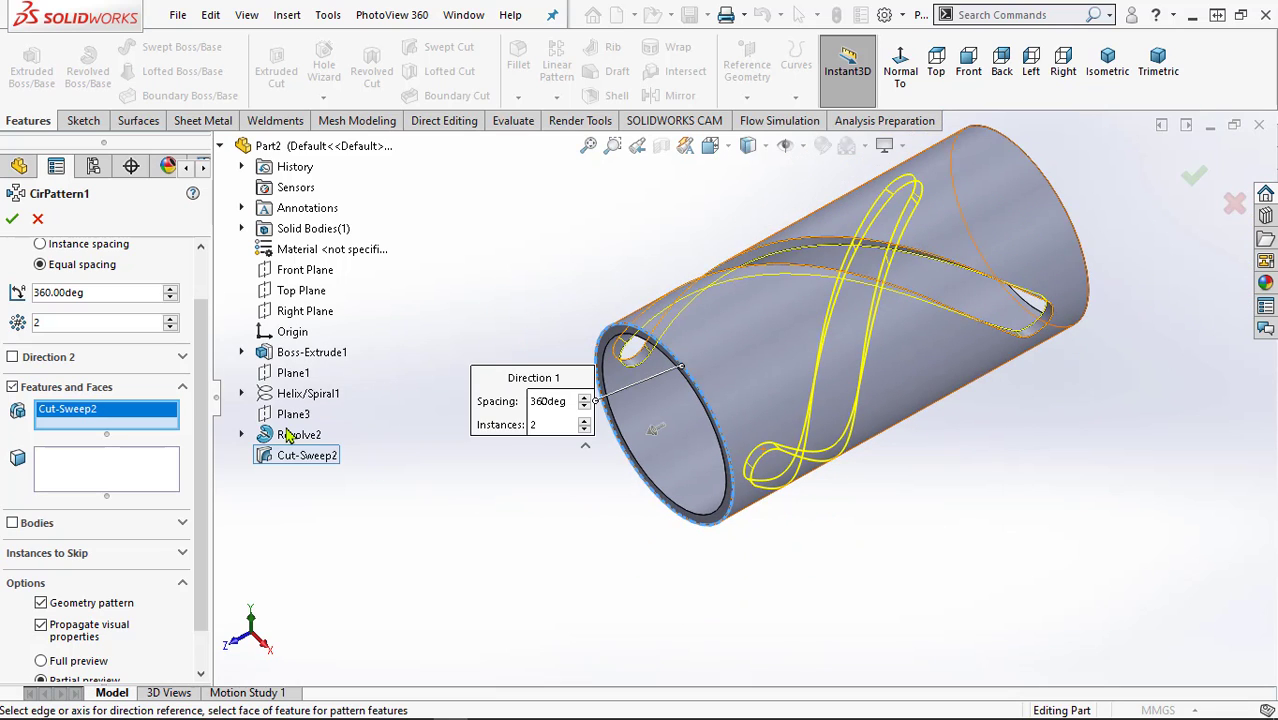
{"action": "left_click", "coordinate": [170, 317]}
{"action": "left_click", "coordinate": [170, 317]}
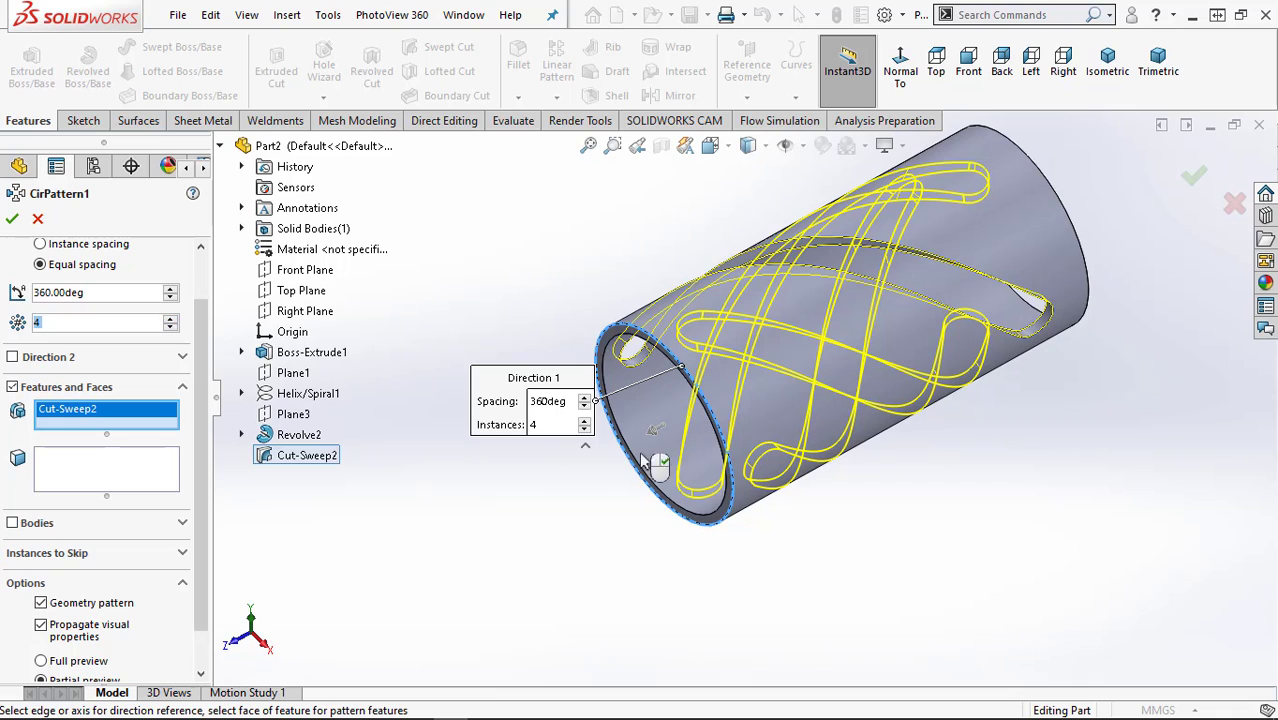
{"action": "mouse_move", "coordinate": [745, 543]}
{"action": "middle_mouse_down"}
{"action": "mouse_move", "coordinate": [758, 370]}
{"action": "mouse_move", "coordinate": [593, 431]}
{"action": "middle_mouse_up"}
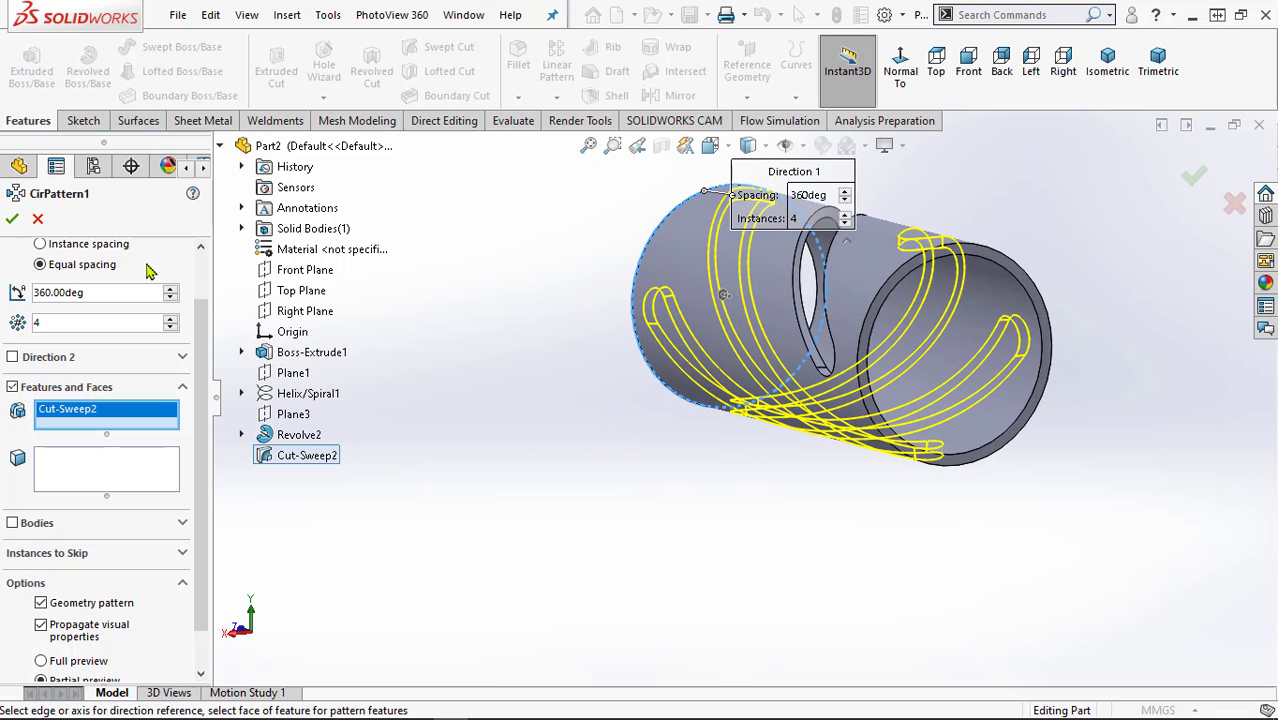
Step: Confirm the circular pattern and fit the four-slot tube in the view
{"action": "left_click", "coordinate": [12, 219]}
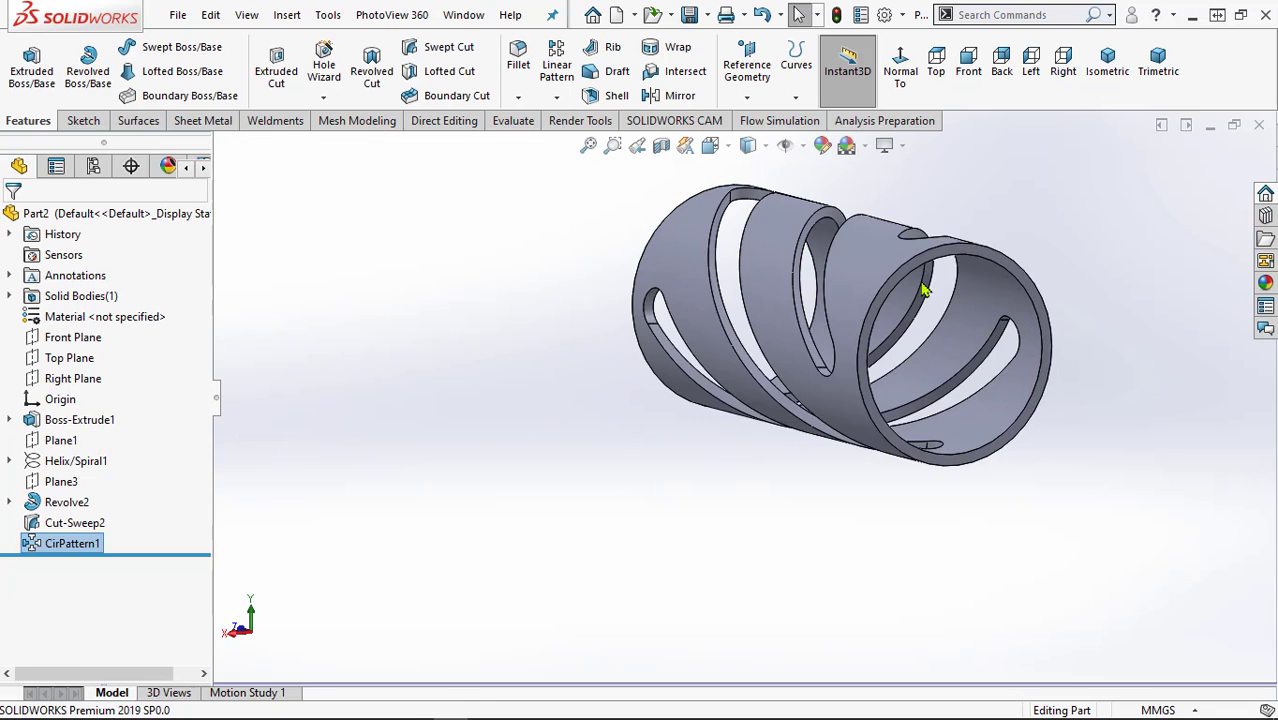
{"action": "scroll", "coordinate": [921, 285], "scroll_direction": "down", "scroll_amount": 3}
{"action": "key", "text": "f"}
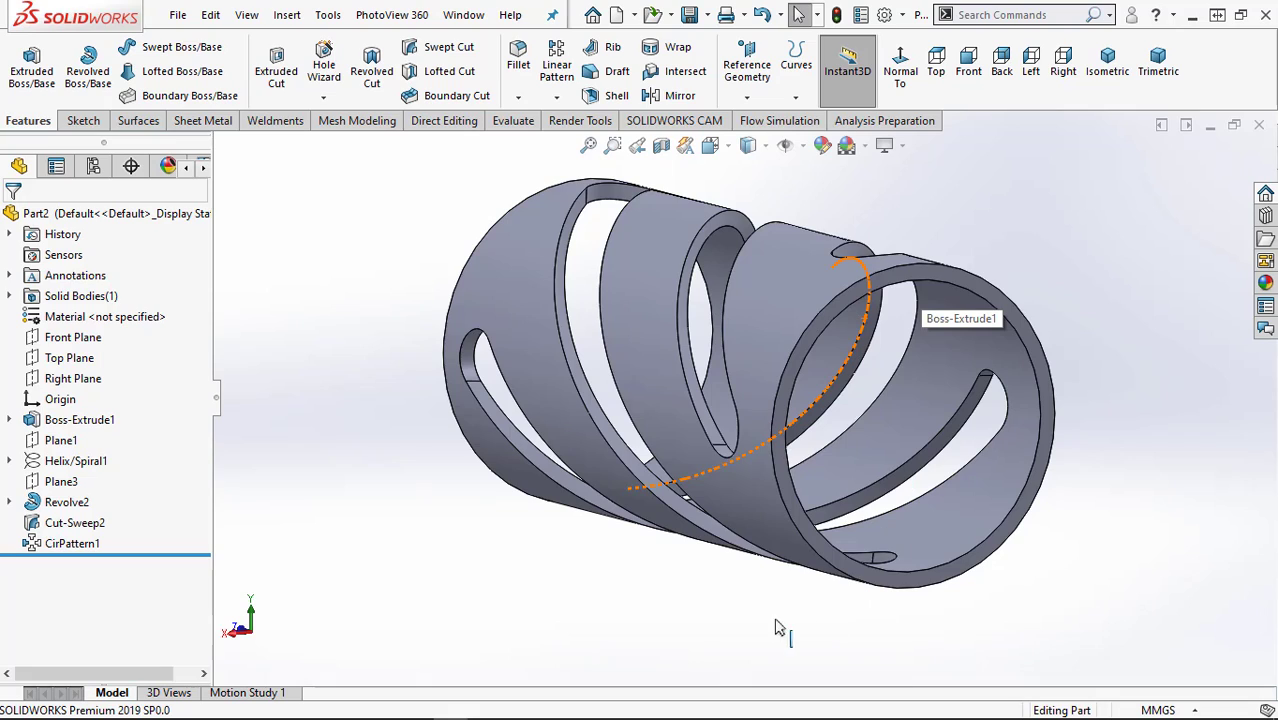
{"action": "mouse_move", "coordinate": [757, 607]}
{"action": "middle_mouse_down"}
{"action": "mouse_move", "coordinate": [921, 622]}
{"action": "mouse_move", "coordinate": [921, 505]}
{"action": "mouse_move", "coordinate": [950, 416]}
{"action": "mouse_move", "coordinate": [1001, 539]}
{"action": "mouse_move", "coordinate": [1041, 573]}
{"action": "mouse_move", "coordinate": [1036, 659]}
{"action": "middle_mouse_up"}
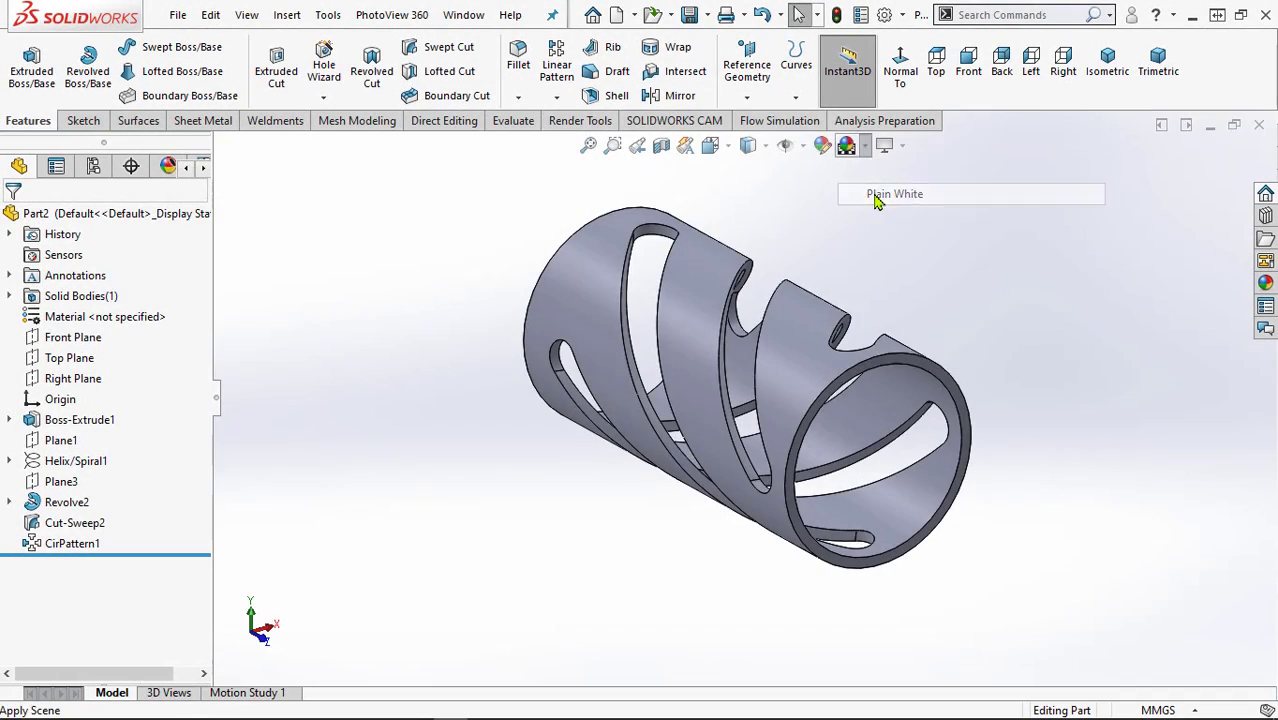
Step: Apply the Plain White scene and orbit the tube to side and oblique views
{"action": "left_click", "coordinate": [877, 195]}
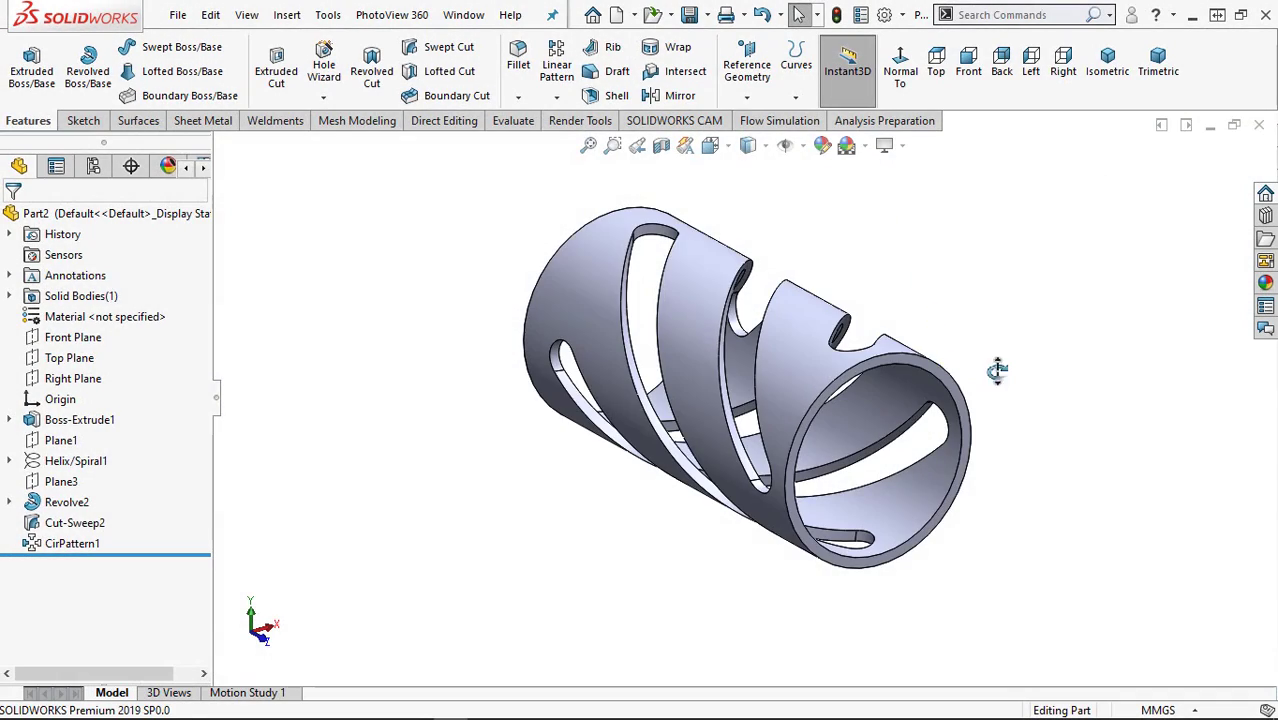
{"action": "middle_click_drag", "start_coordinate": [997, 370], "coordinate": [897, 400]}
{"action": "middle_click_drag", "start_coordinate": [780, 418], "coordinate": [695, 402]}
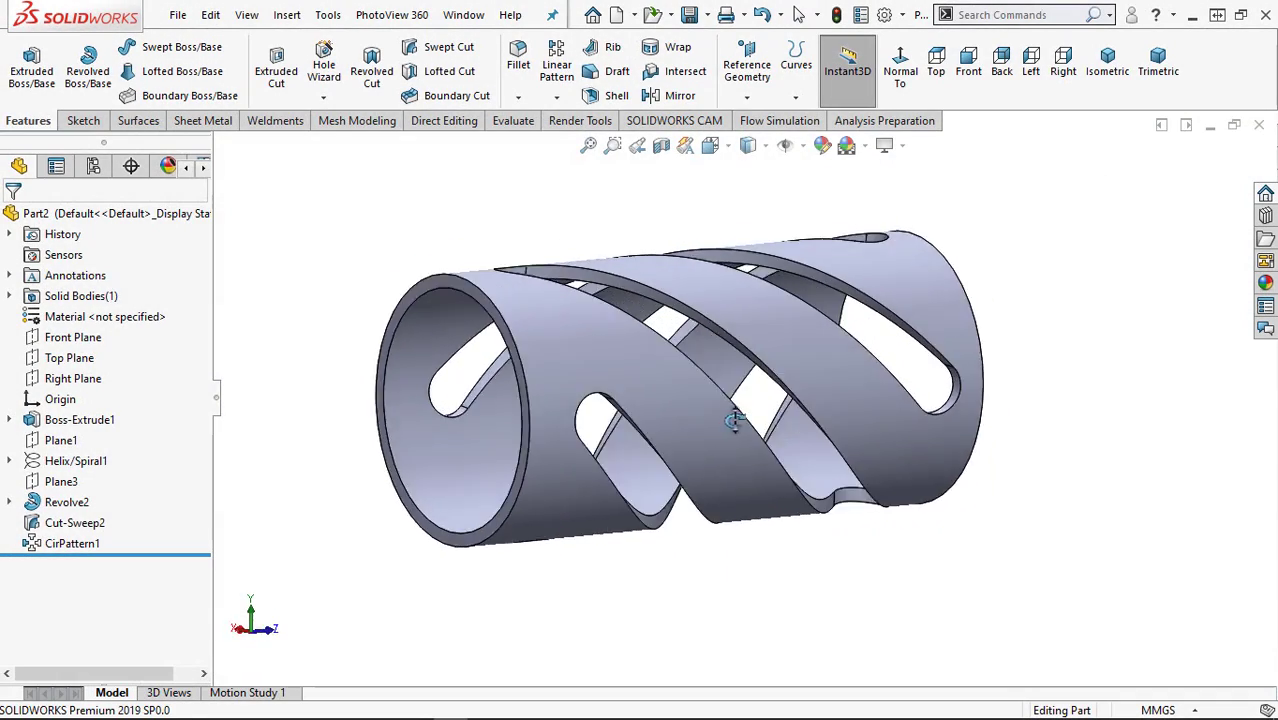
{"action": "mouse_move", "coordinate": [697, 300]}
{"action": "middle_mouse_down"}
{"action": "mouse_move", "coordinate": [685, 243]}
{"action": "mouse_move", "coordinate": [719, 271]}
{"action": "mouse_move", "coordinate": [702, 323]}
{"action": "middle_mouse_up"}
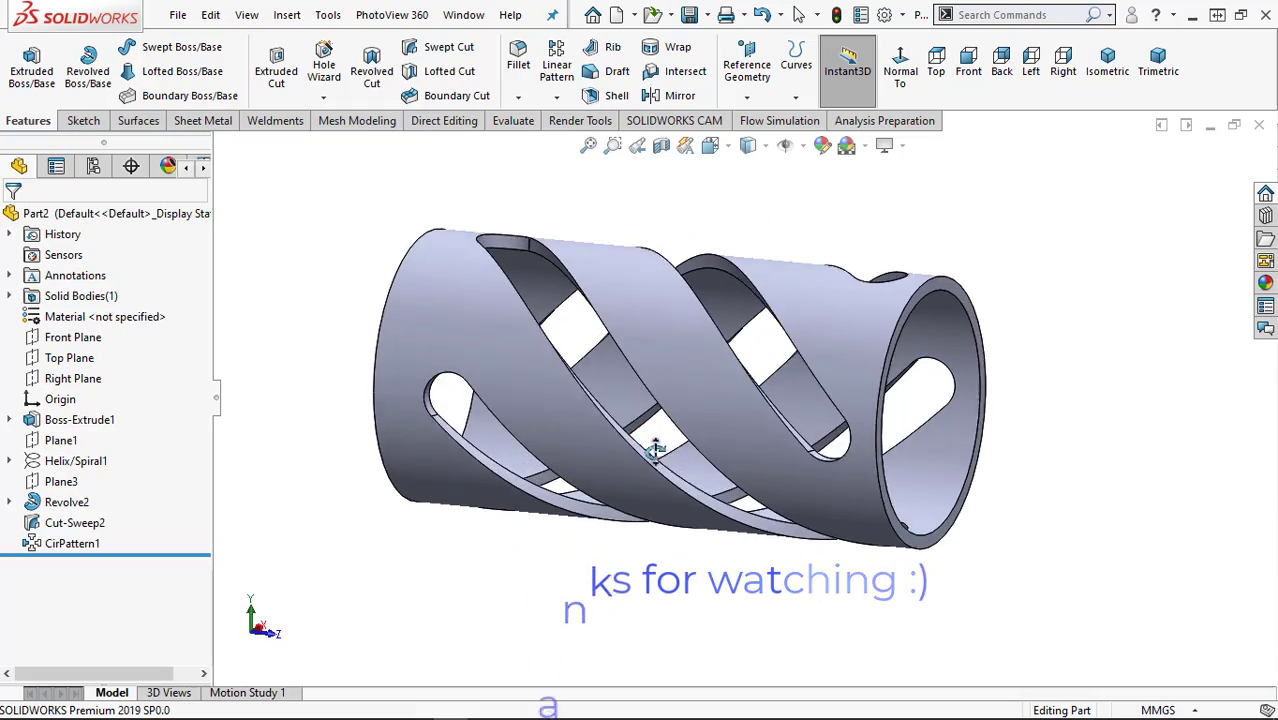